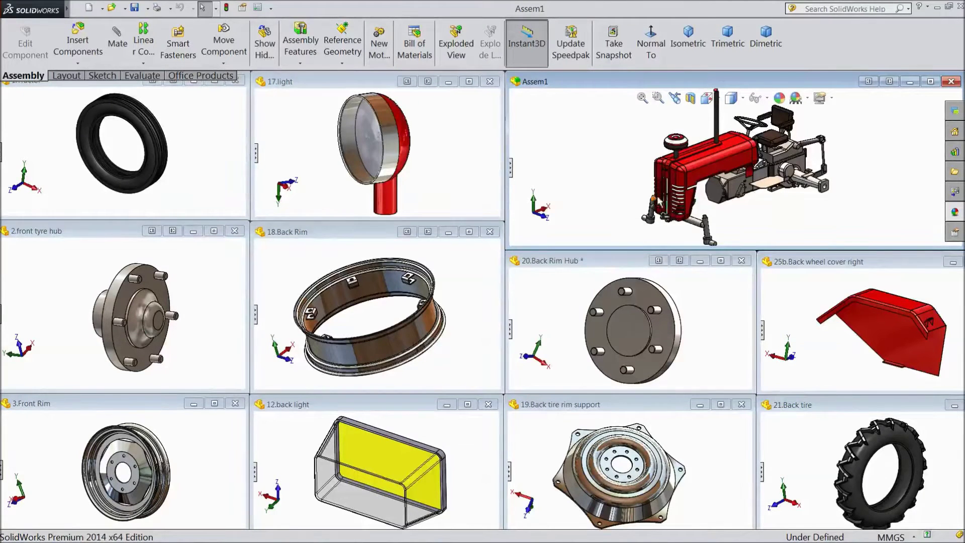
- Maximize the Assem1 assembly and insert the 1.Tractor tyre part beside the tractor, below the footrest plate
left_click(930, 82)
left_click(1, 297)
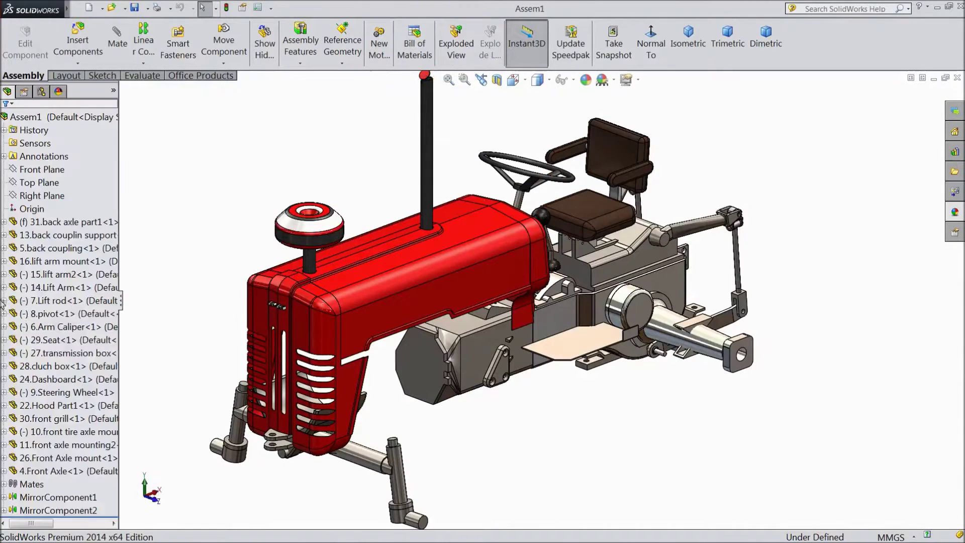
left_click(87, 44)
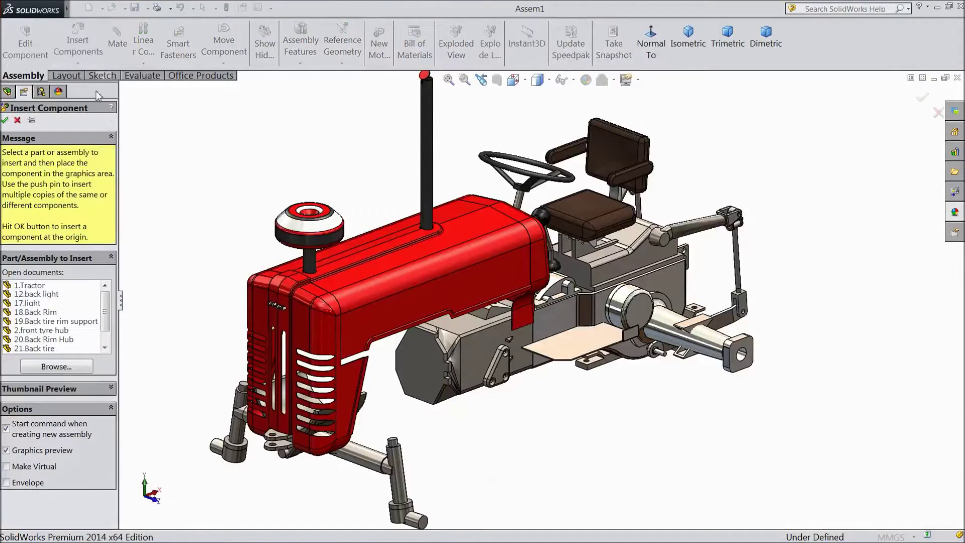
left_click(46, 287)
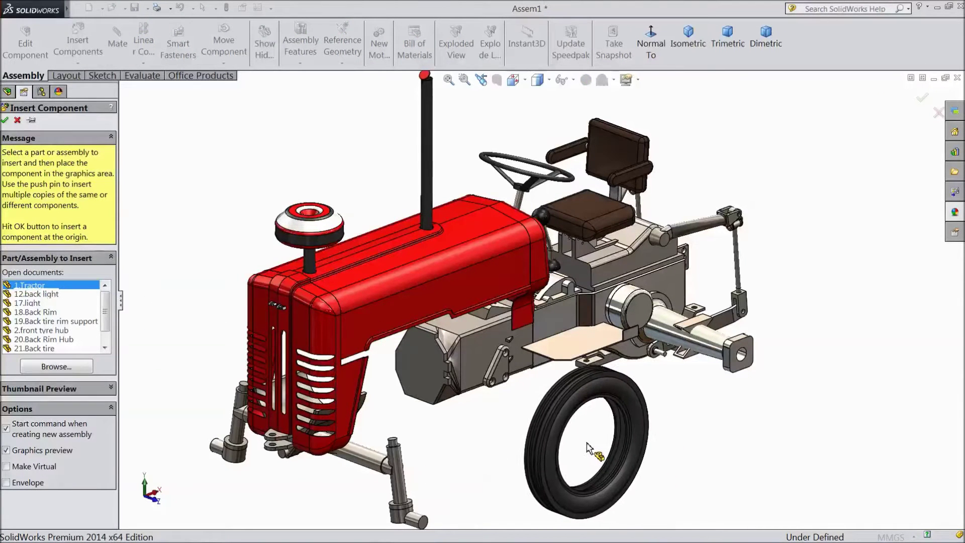
left_click(588, 443)
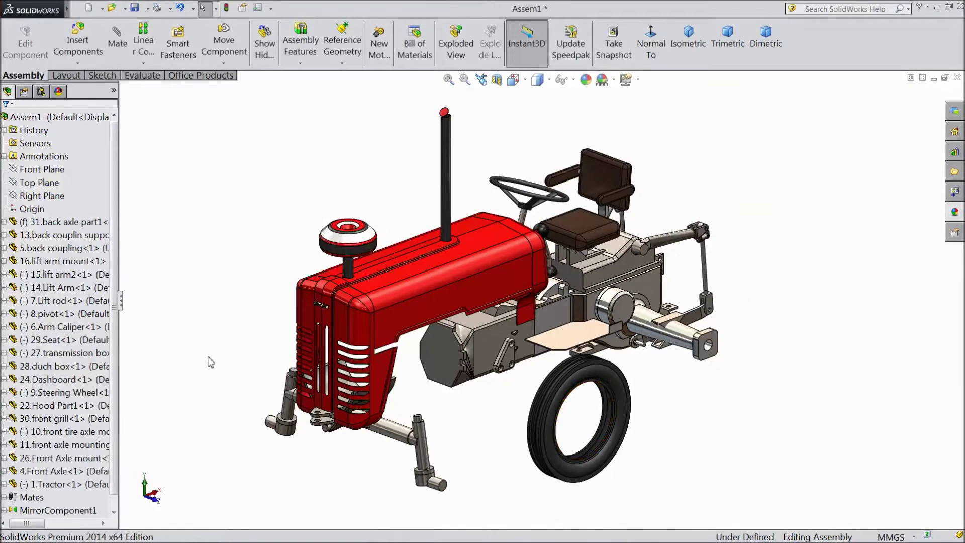
- Insert the 20.Back Rim Hub part between the front axle and the tyre
left_click(78, 43)
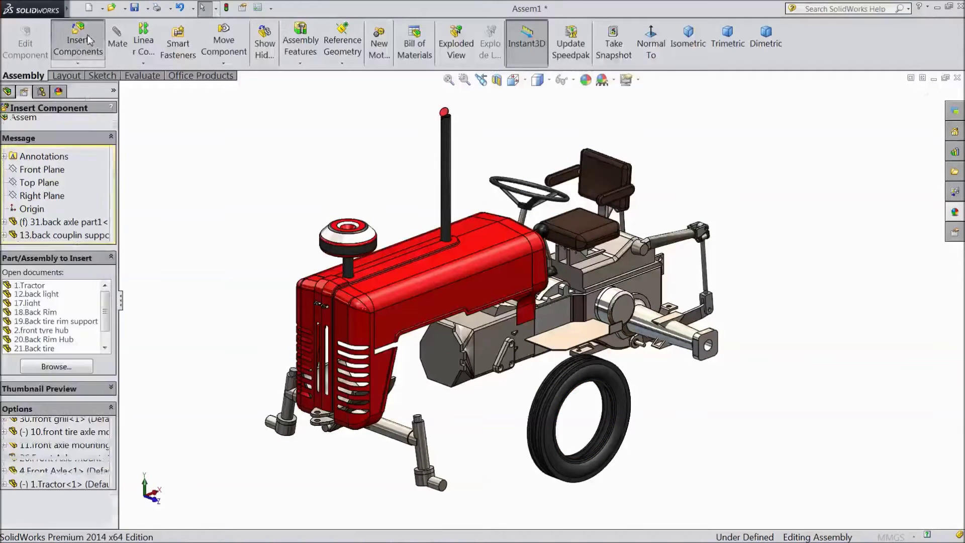
left_click(44, 339)
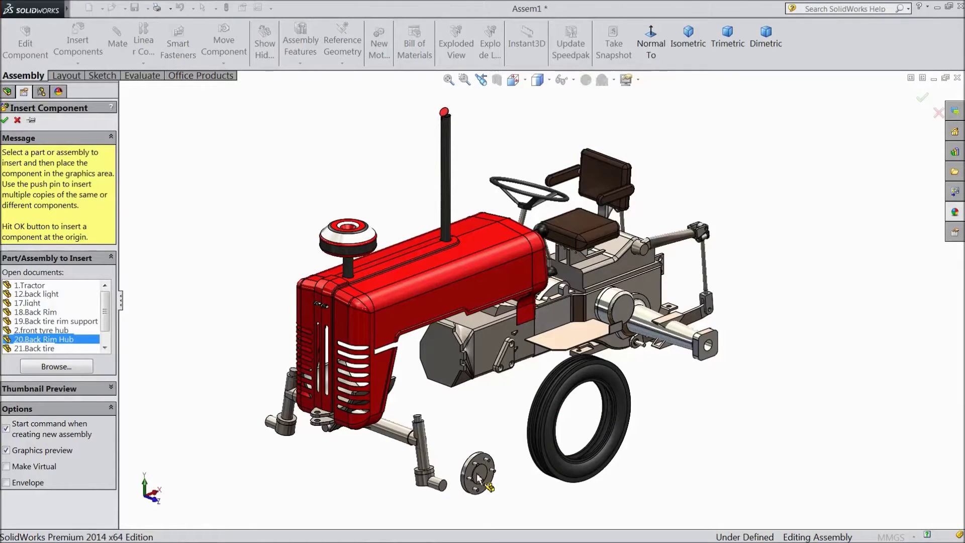
left_click(477, 460)
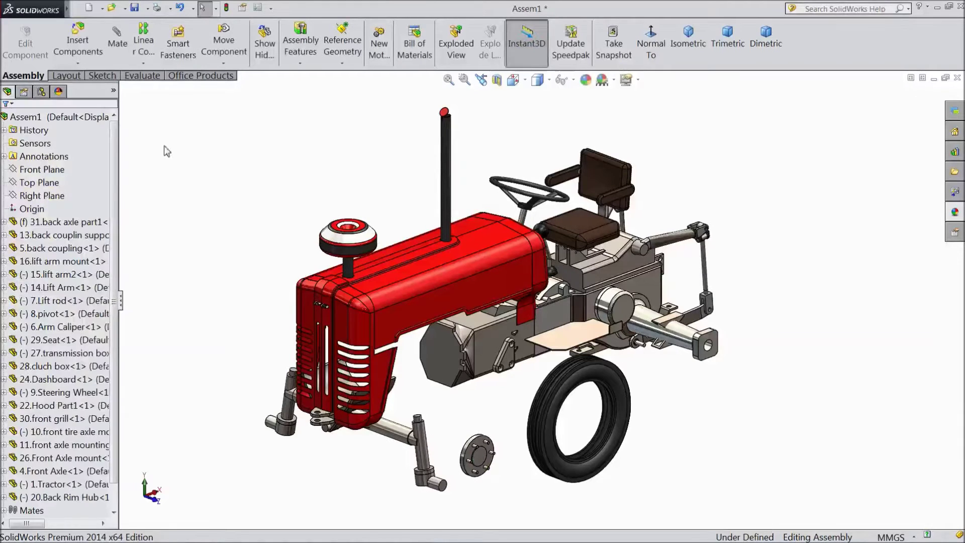
- Insert the 3.Front Rim part in front of the tractor's front grill, next to the front axle
left_click(81, 44)
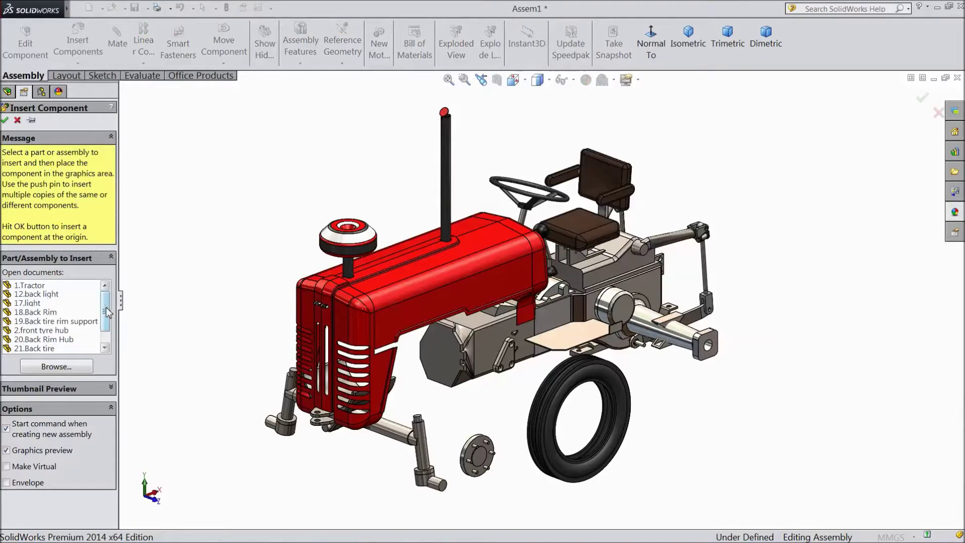
left_click_drag(106, 311, 106, 323)
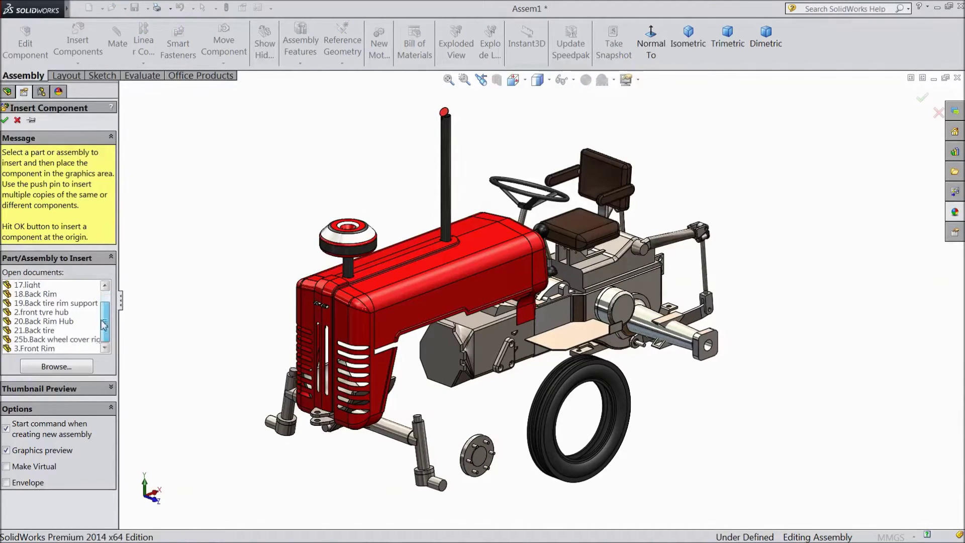
left_click(43, 349)
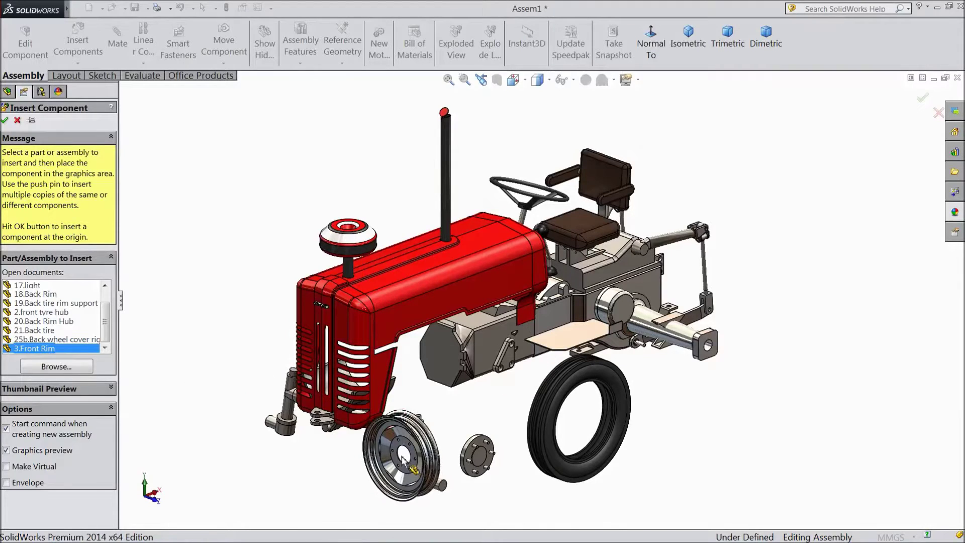
left_click(374, 467)
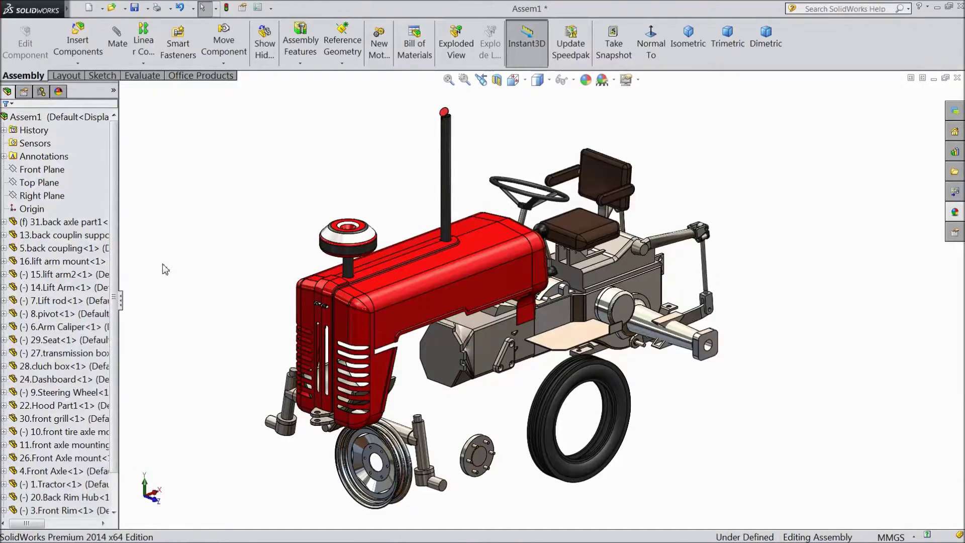
- Insert the 2.front tyre hub part ahead of the front rim and move the back rim hub away to the far side of the tyre
left_click(78, 45)
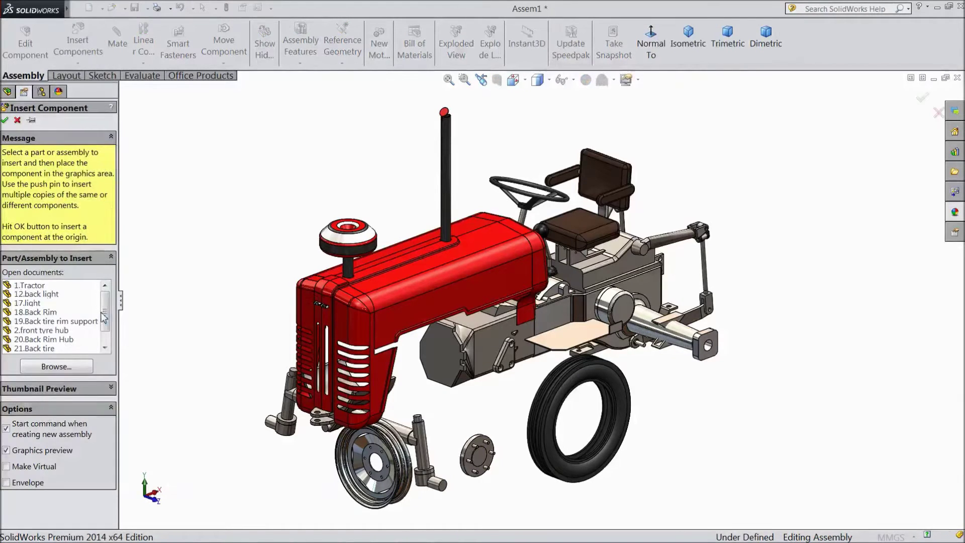
left_click(55, 331)
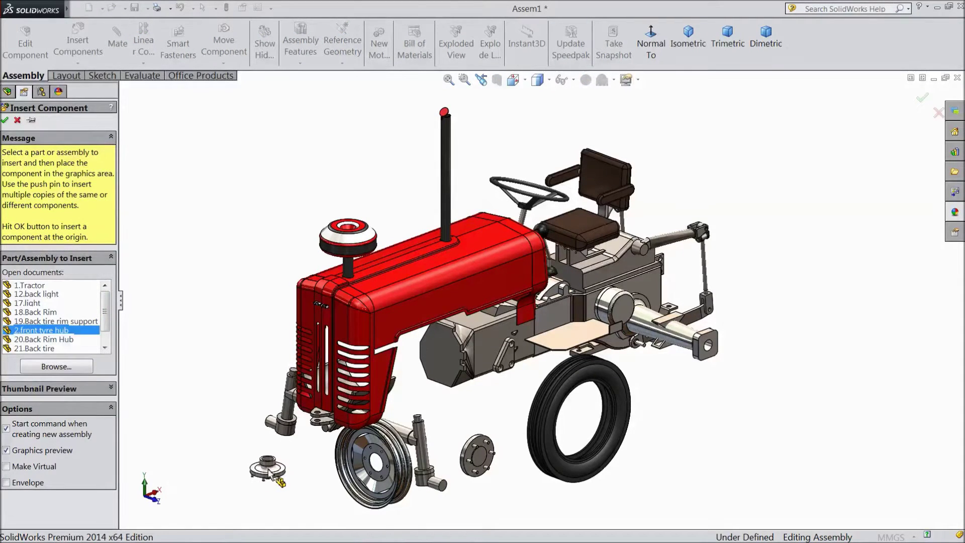
left_click(269, 474)
scroll(362, 502, "down", 3)
left_click_drag(540, 398, 932, 400)
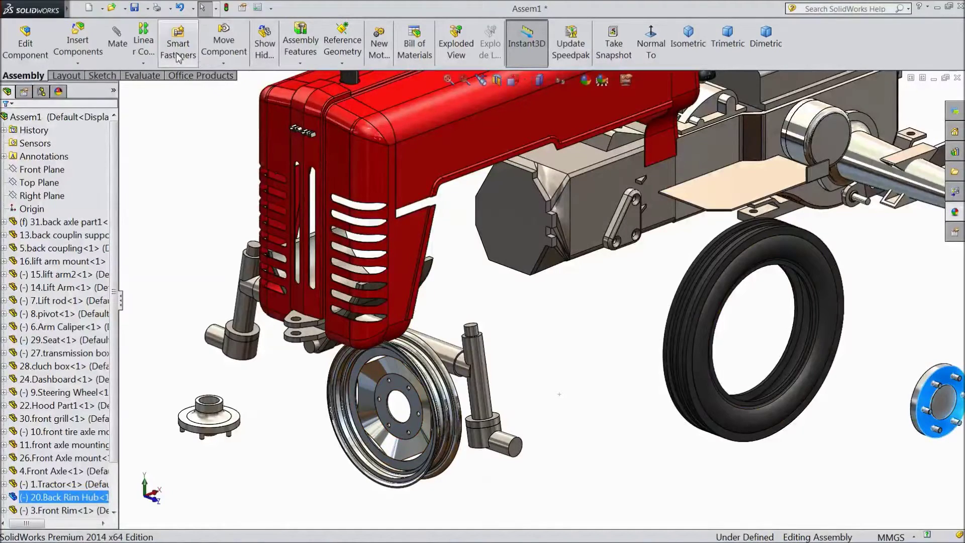
- Rotate the front rim and the front tyre hub freely so their bolt faces point outward from the tractor
left_click(223, 63)
left_click(238, 92)
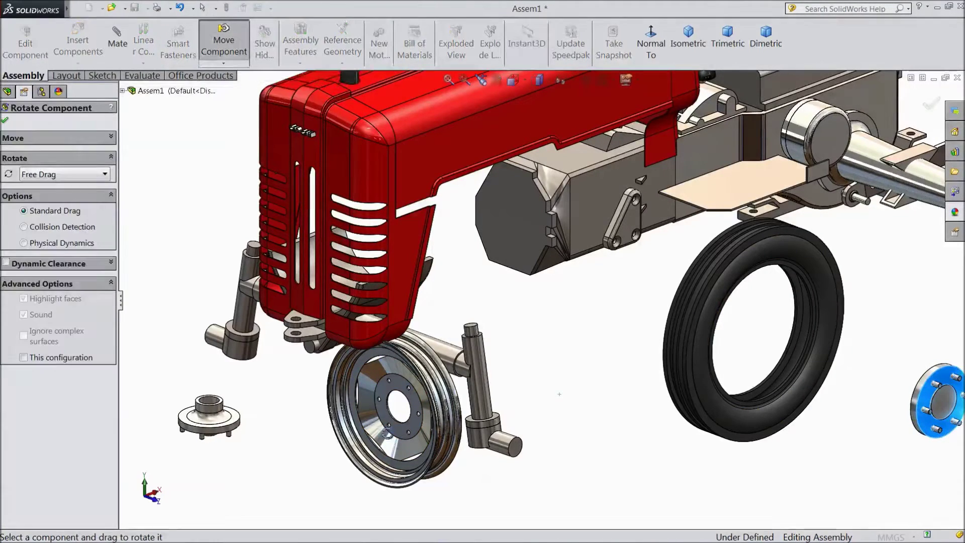
left_click_drag(346, 408, 386, 464)
left_click_drag(204, 439, 293, 290)
left_click_drag(231, 427, 232, 336)
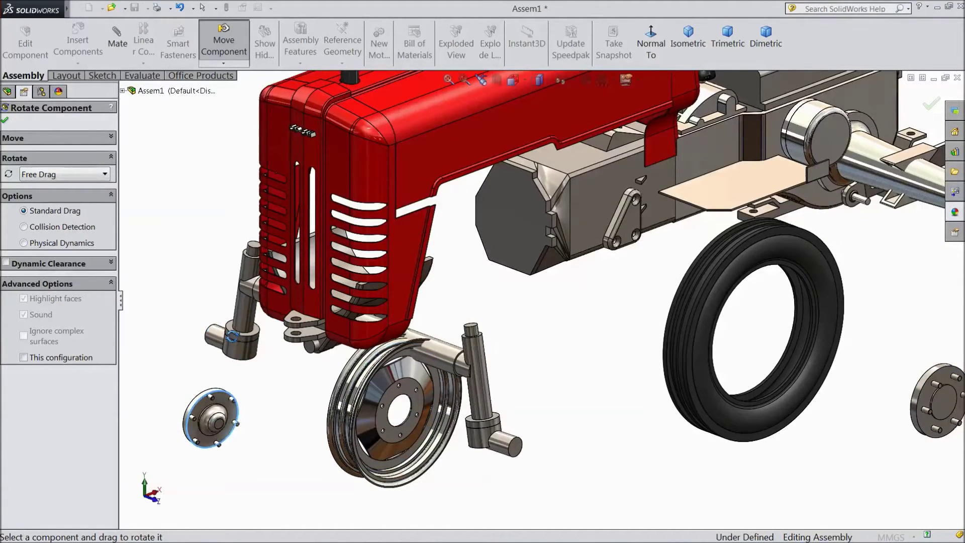
left_click(4, 121)
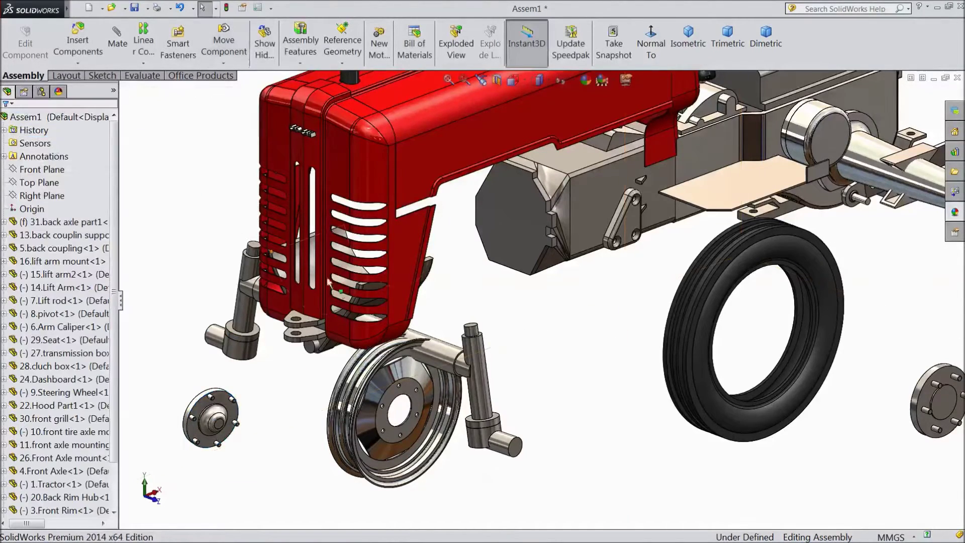
- Move the front rim and the front tyre hub to just outside the stub shaft of the near front axle mounting
scroll(478, 412, "up", 3)
scroll(478, 412, "down", 3)
left_click_drag(482, 407, 703, 467)
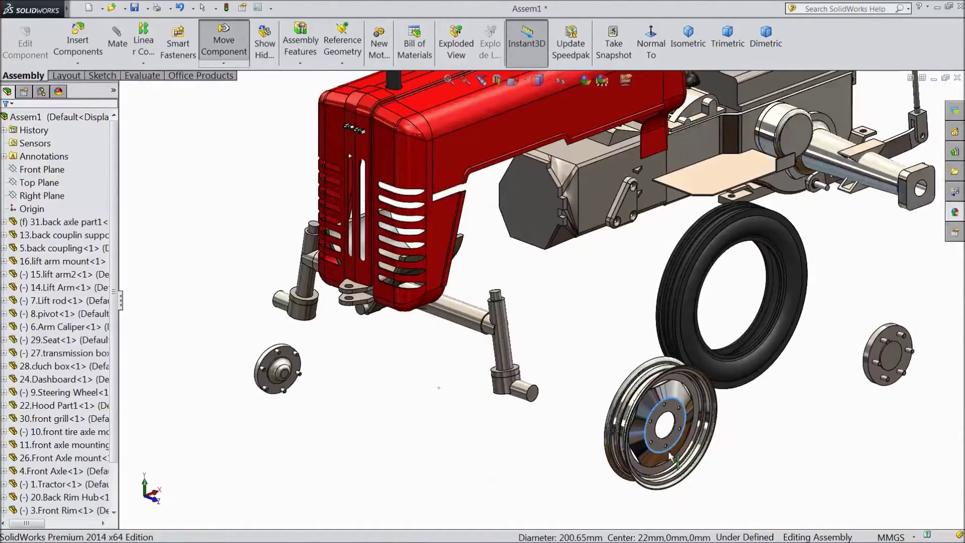
left_click_drag(271, 374, 553, 413)
middle_click_drag(430, 407, 471, 428)
left_click_drag(433, 362, 553, 409)
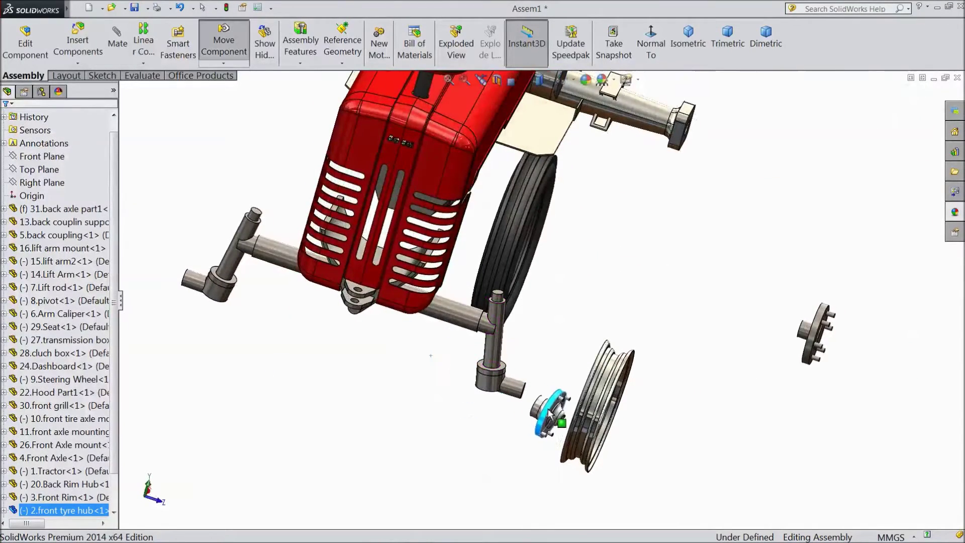
- Add a concentric mate between the front axle mounting's stub shaft and the cylindrical collar of the front tyre hub
scroll(534, 388, "up", 5)
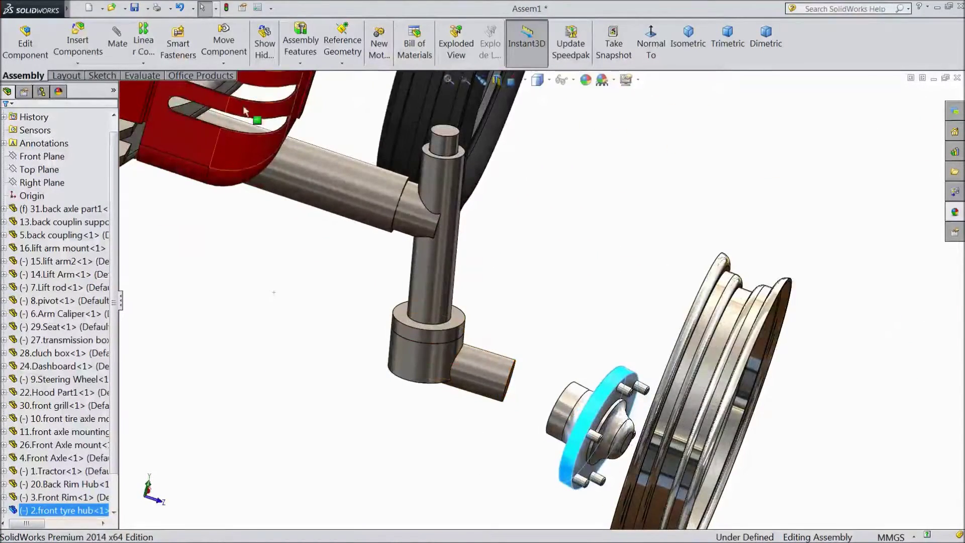
key("Escape")
left_click(117, 40)
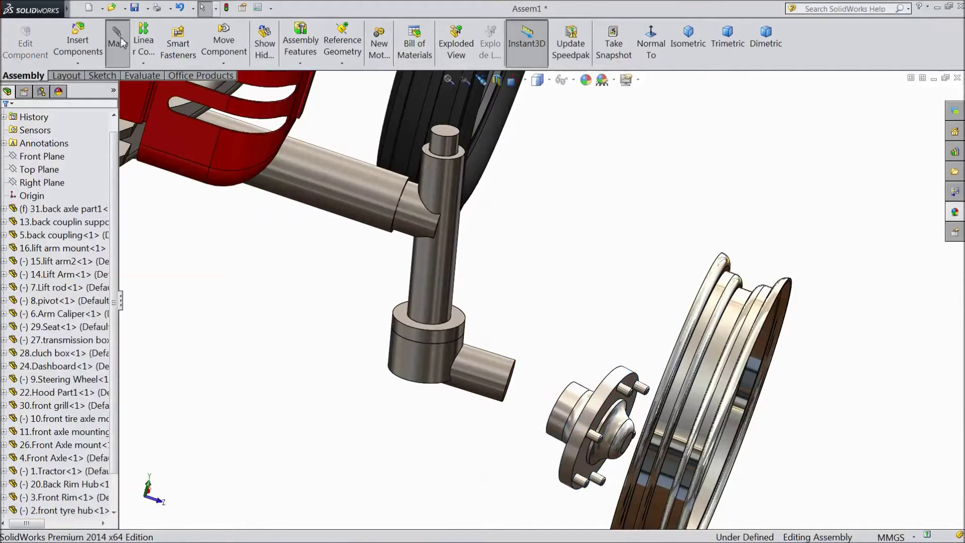
left_click(488, 379)
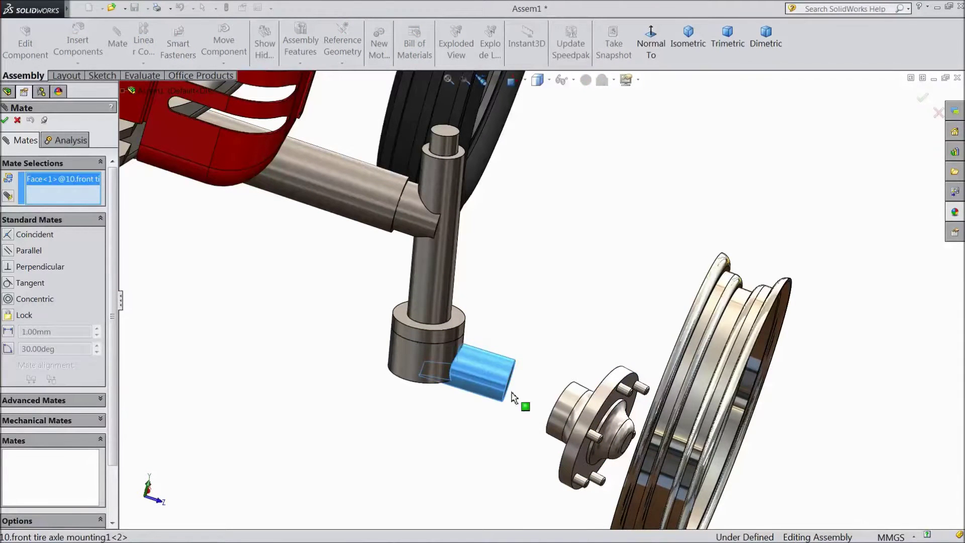
left_click(565, 414)
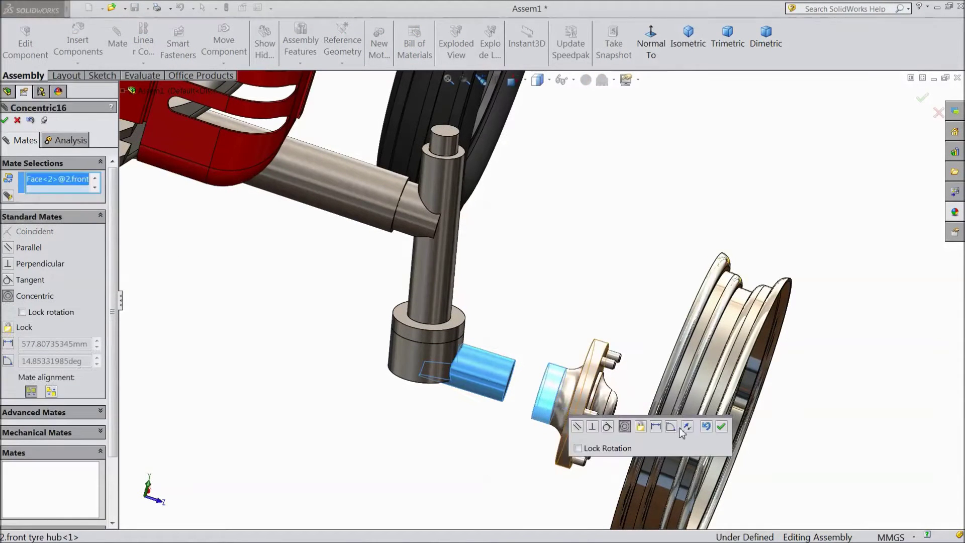
left_click(720, 426)
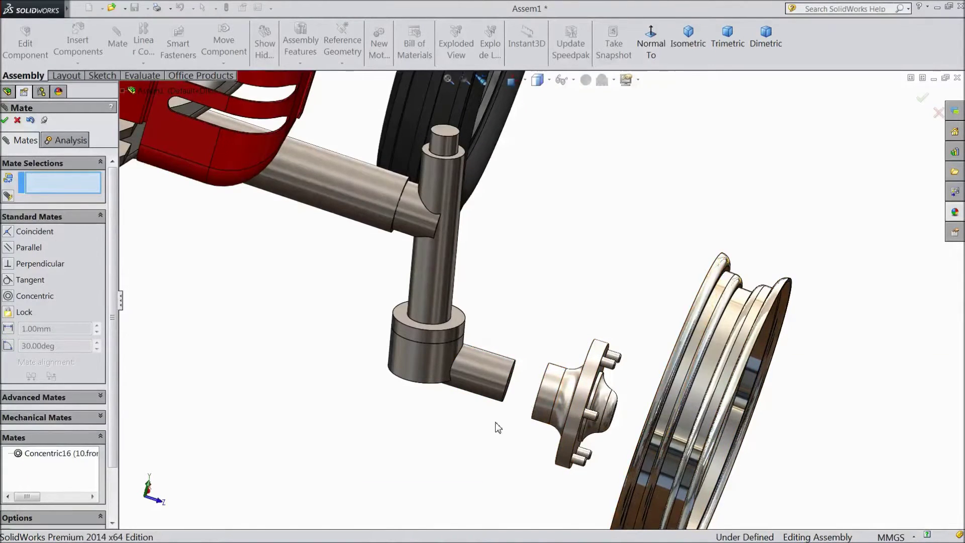
- Add a 10 mm distance mate between the stub shaft's end face and the hub collar's ring face, flipped so the hub overlaps the shaft
middle_click_drag(496, 423, 489, 418)
left_click(447, 372)
middle_click_drag(445, 396, 478, 409)
scroll(472, 416, "down", 4)
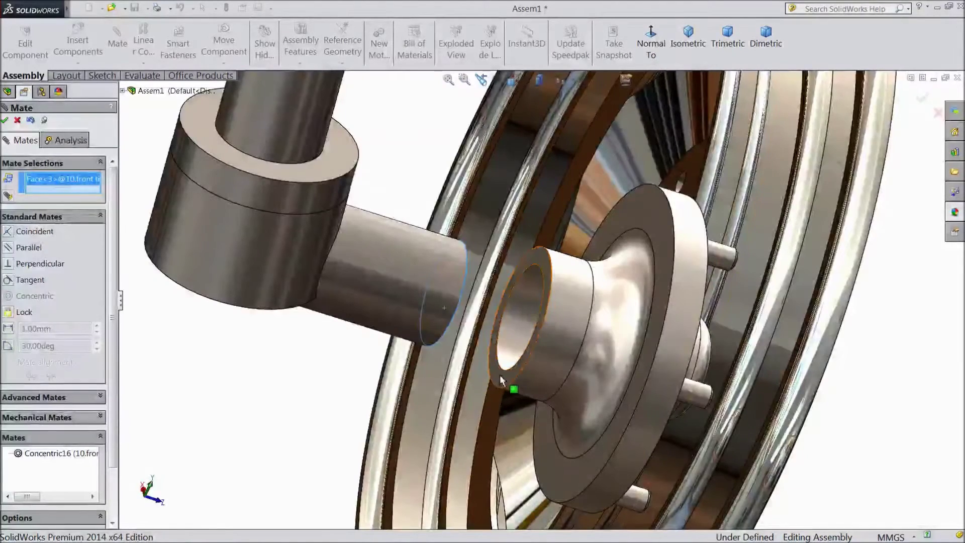
left_click(497, 388)
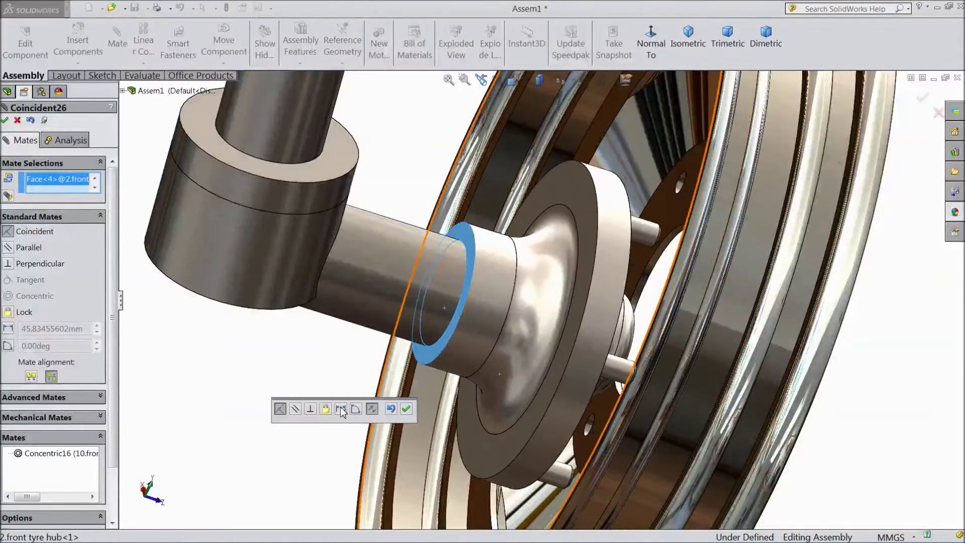
left_click(341, 409)
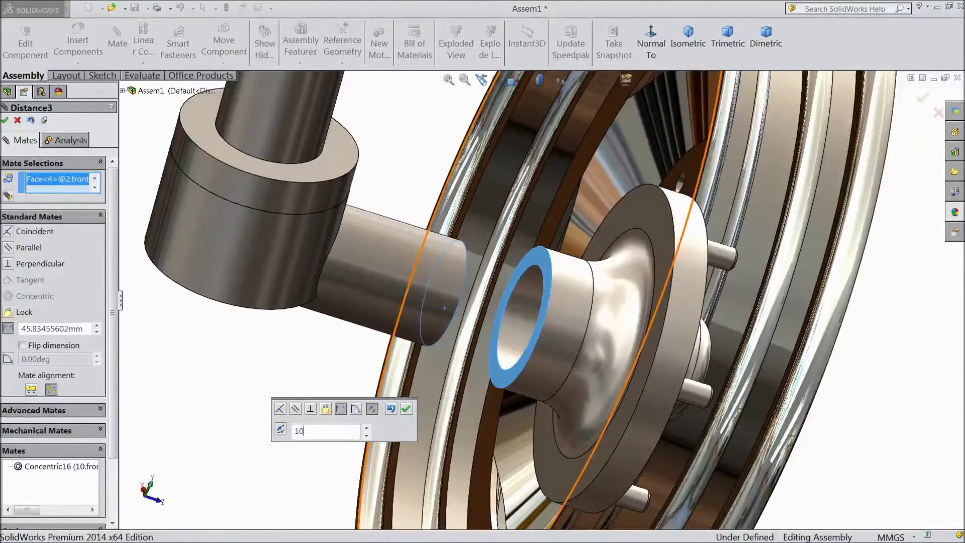
left_click(280, 431)
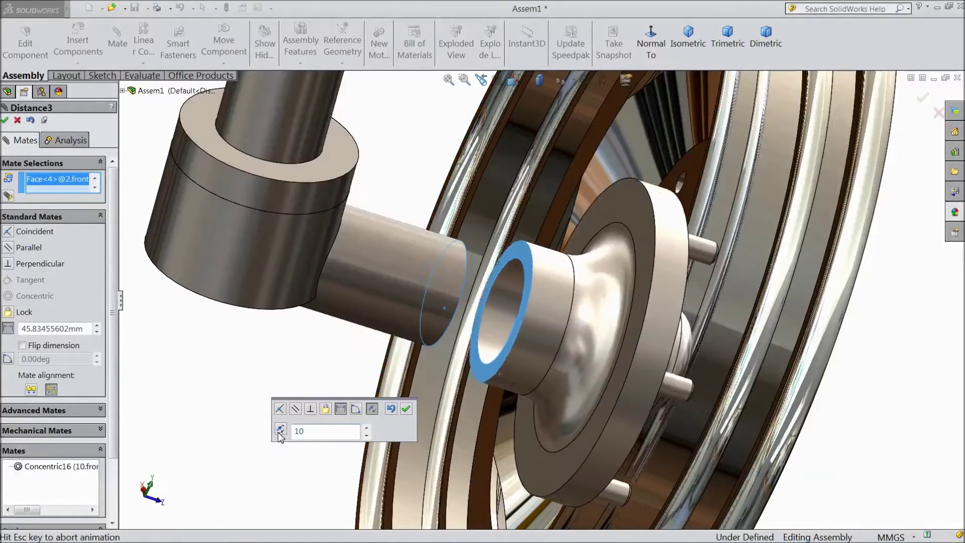
left_click(408, 413)
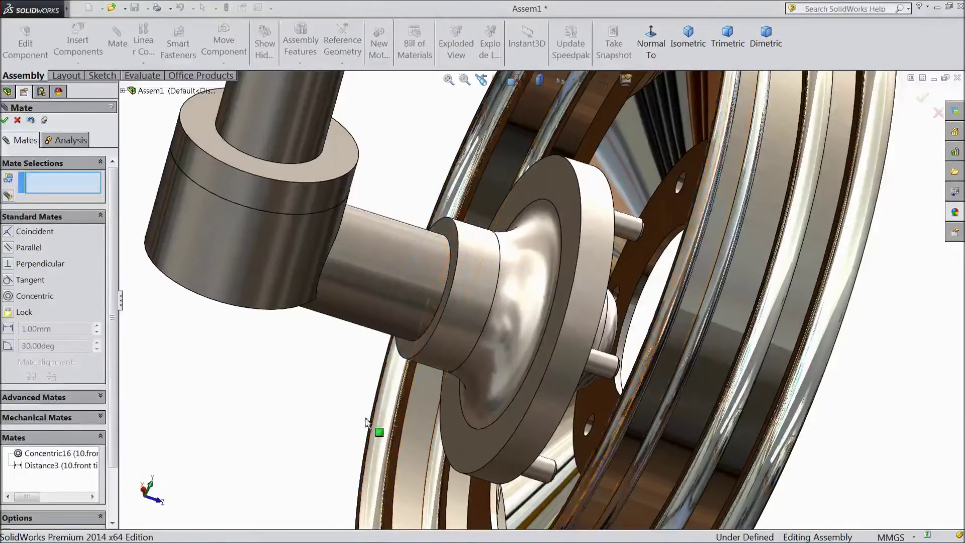
- Add a concentric mate between the front tyre hub's outer flange surface and the front rim's centre hole
scroll(344, 422, "down", 5)
middle_click_drag(345, 422, 351, 385)
scroll(387, 371, "down", 2)
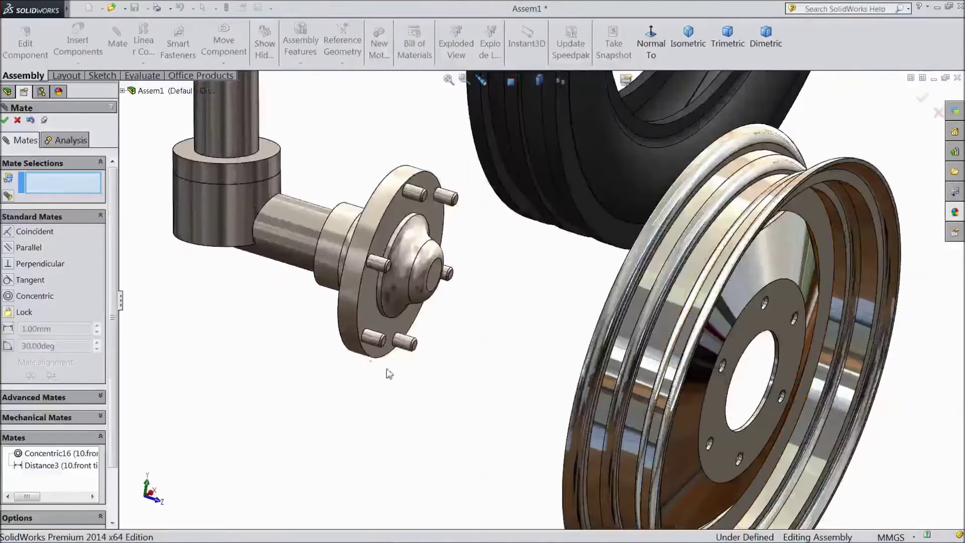
left_click(361, 265)
scroll(854, 409, "down", 4)
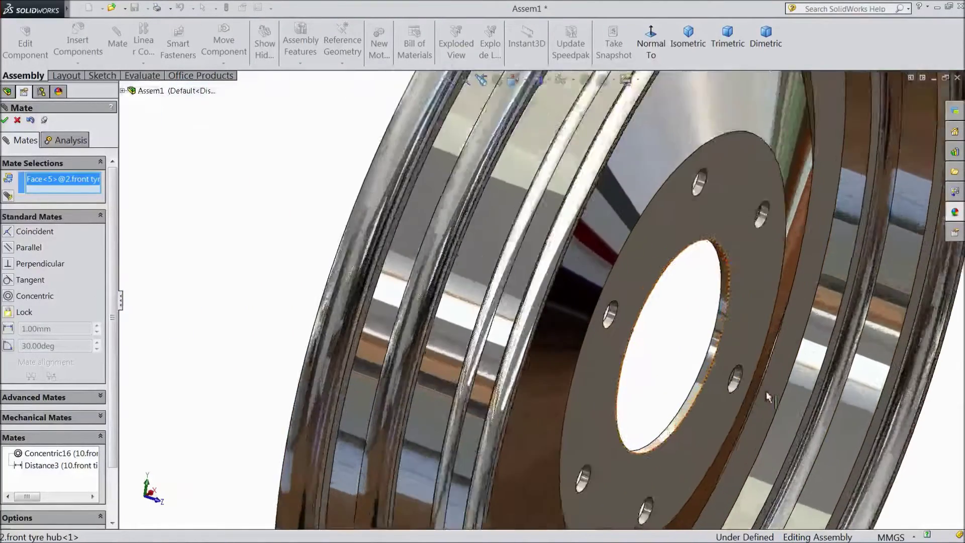
left_click(675, 374)
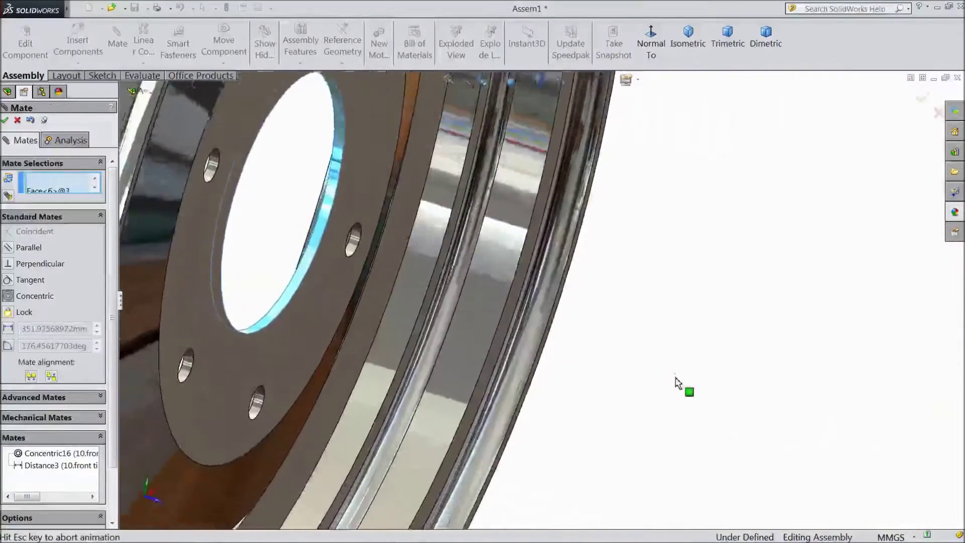
scroll(595, 387, "up", 5)
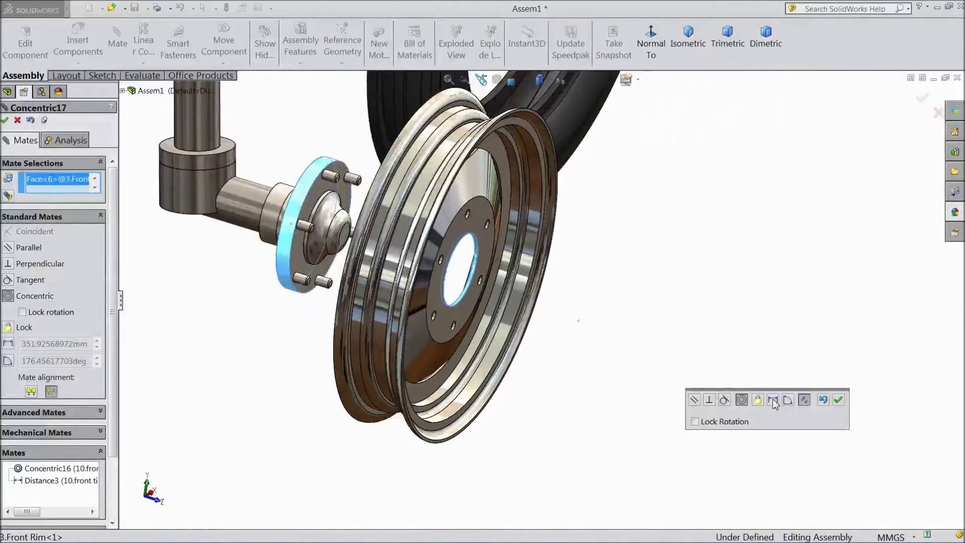
left_click(837, 400)
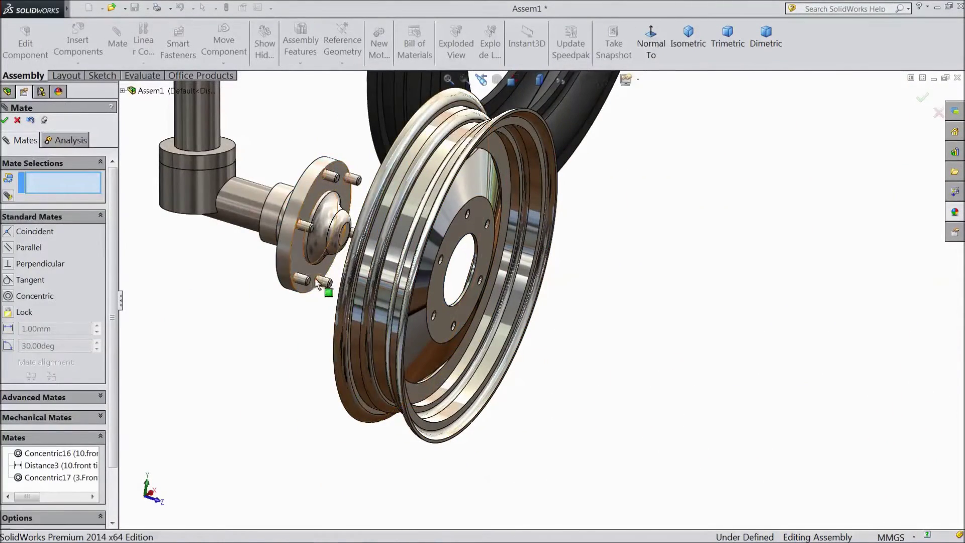
- Add a coincident mate between the front tyre hub's stud-side flange face and the front rim's bolt-hole disc face
left_click(299, 262)
middle_click_drag(297, 295, 381, 329)
left_click(445, 320)
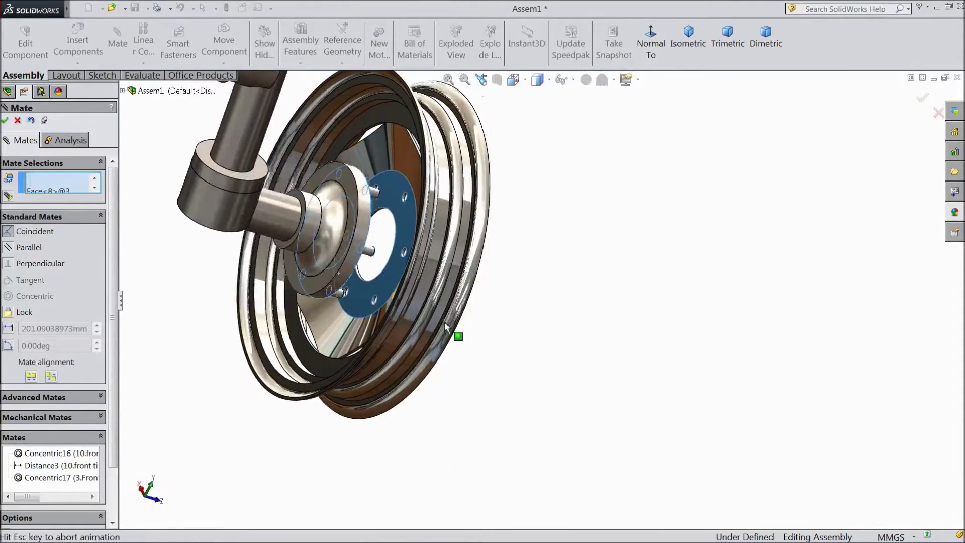
left_click(429, 338)
- Add a concentric mate between one of the front tyre hub's studs and the adjacent bolt hole in the front rim
middle_click_drag(482, 352, 550, 273)
scroll(550, 273, "down", 6)
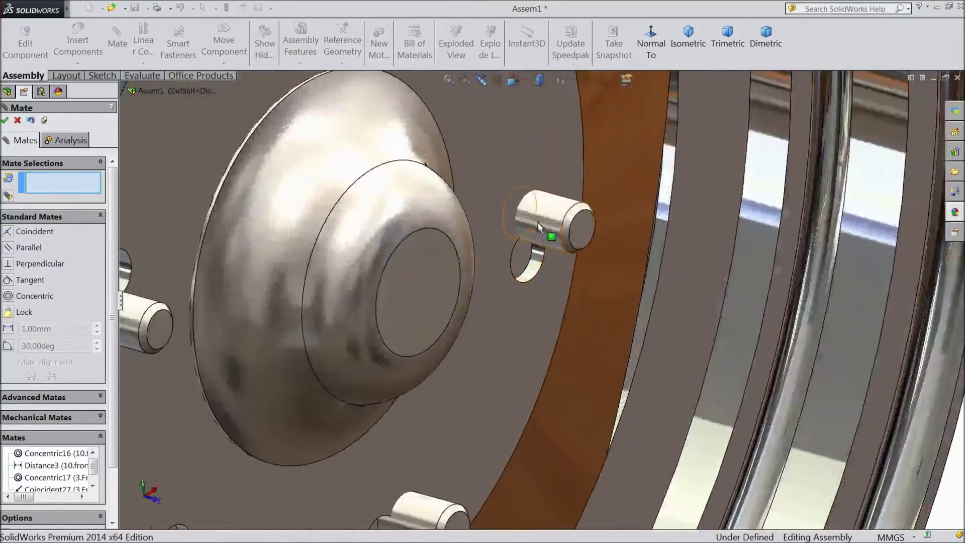
left_click(555, 223)
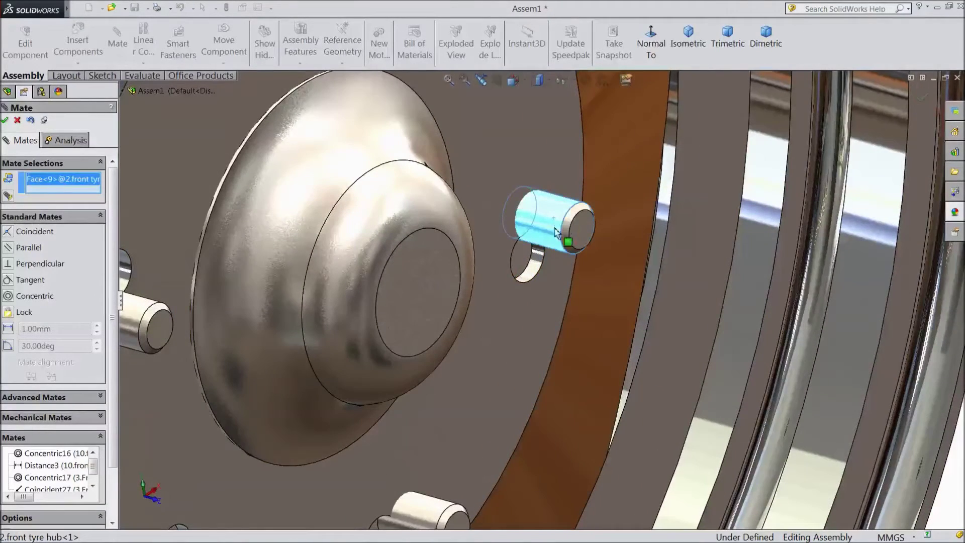
left_click(529, 272)
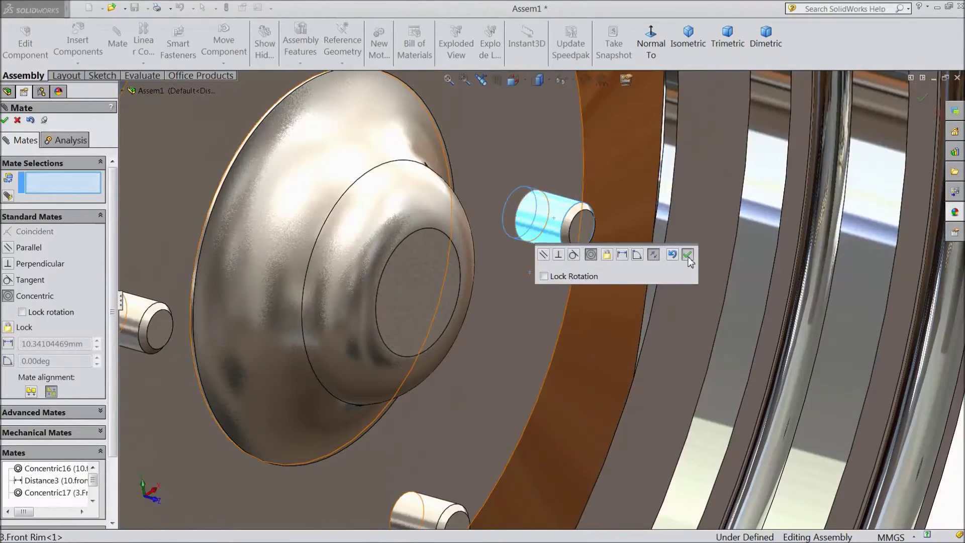
left_click(687, 255)
scroll(487, 288, "up", 10)
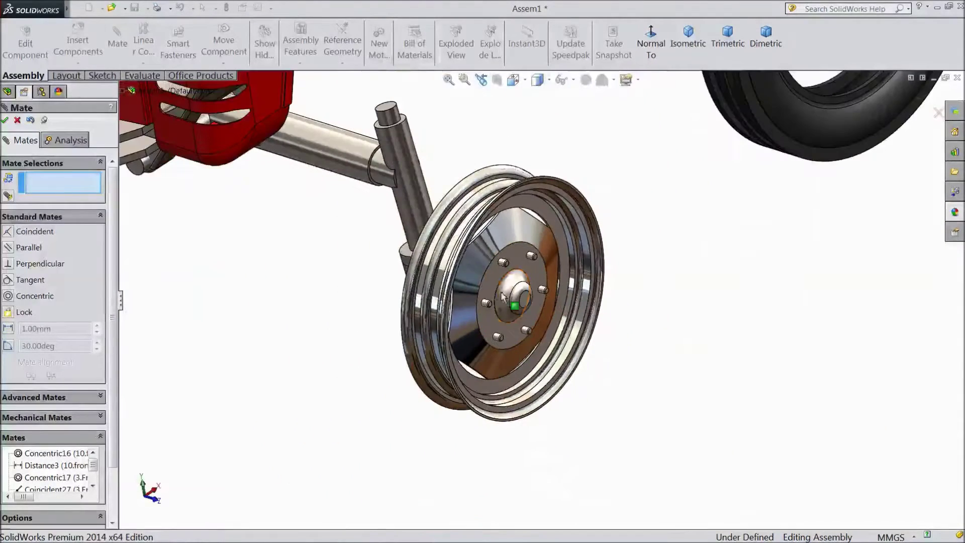
- Add a coincident mate between the tyre's narrow inner ring face and the inner side face of the front rim's outer lip
scroll(570, 300, "up", 3)
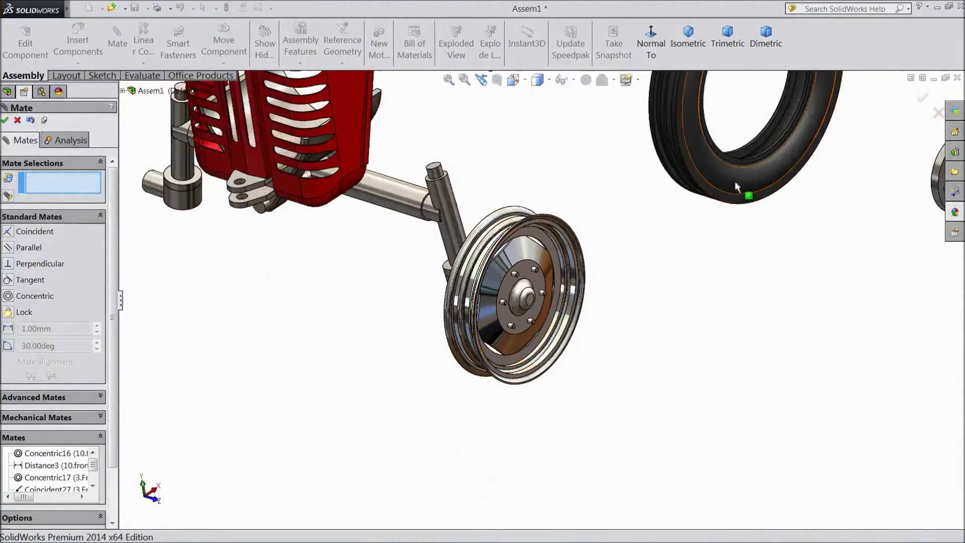
scroll(724, 243, "down", 5)
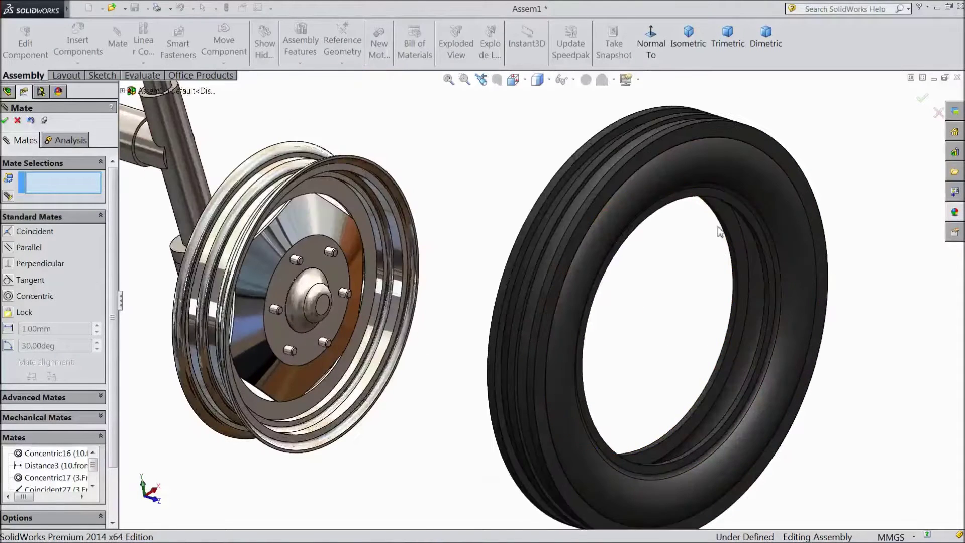
left_click(709, 198)
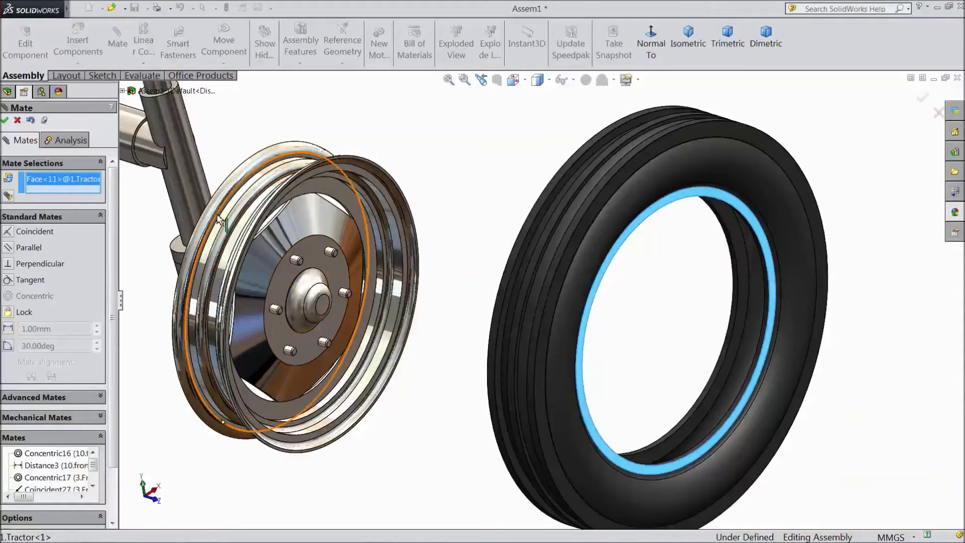
scroll(327, 301, "up", 3)
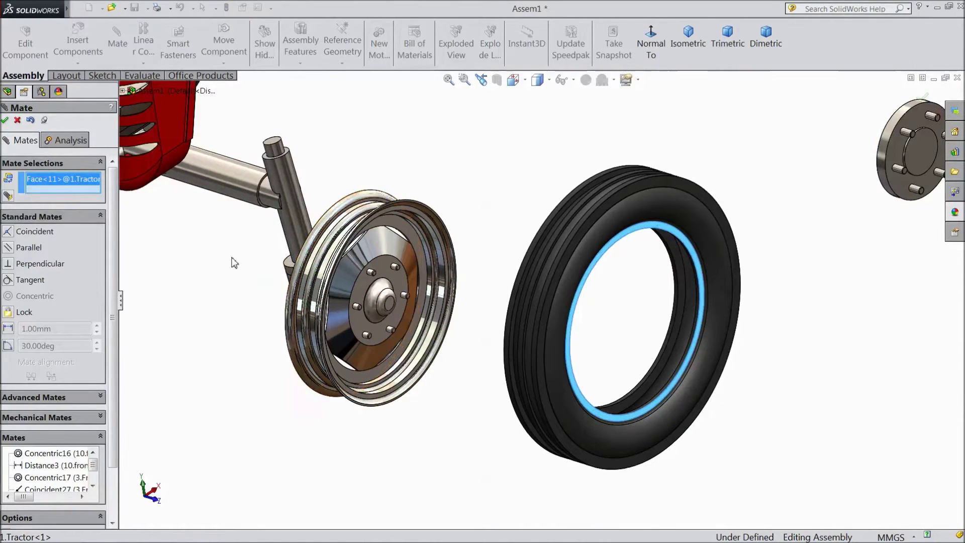
middle_click_drag(231, 258, 442, 344)
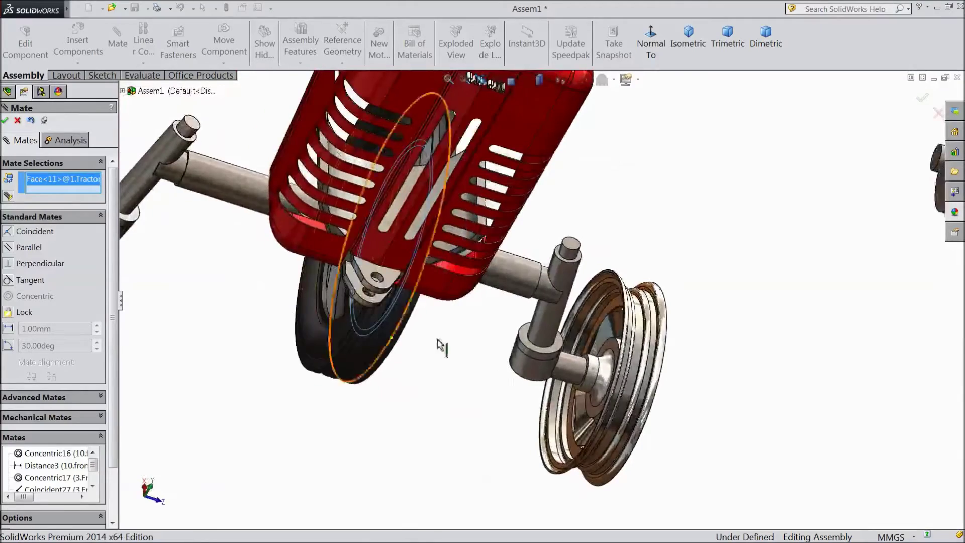
scroll(618, 279, "down", 6)
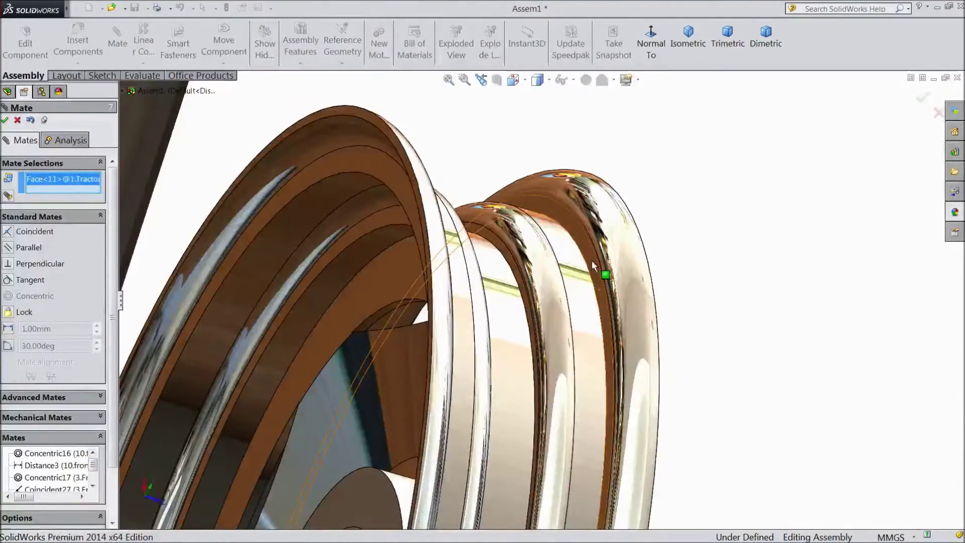
left_click(592, 260)
scroll(598, 285, "up", 5)
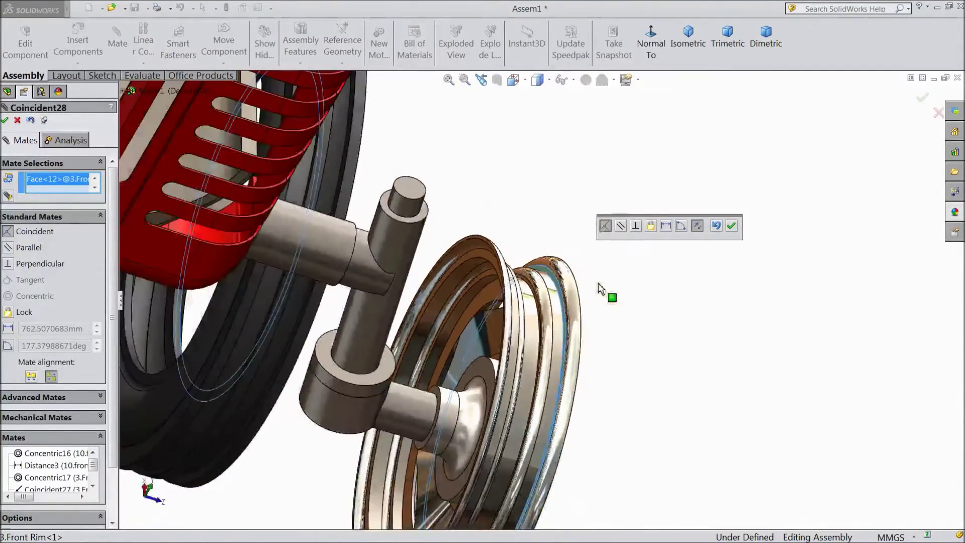
scroll(577, 301, "up", 2)
left_click(734, 228)
middle_click_drag(666, 305, 608, 291)
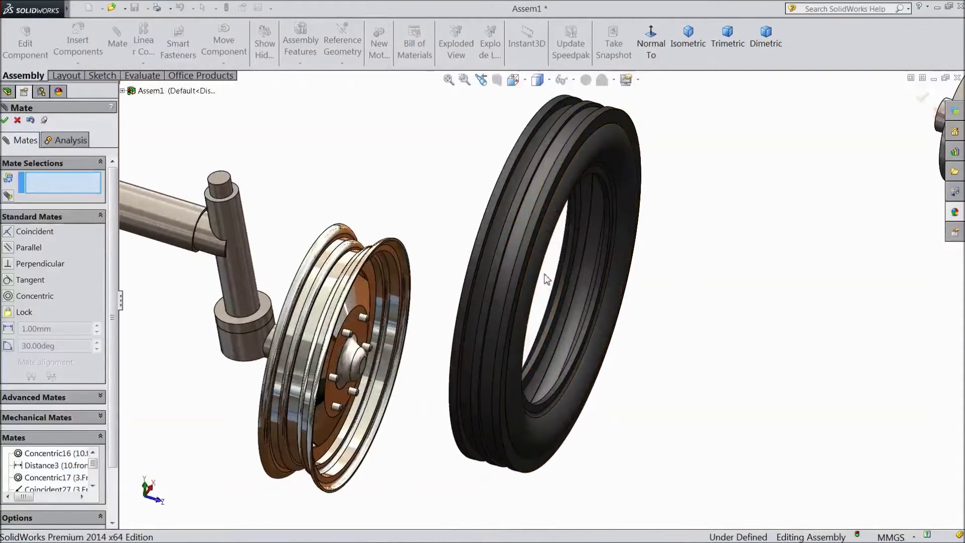
scroll(545, 276, "down", 2)
middle_click_drag(715, 330, 692, 314)
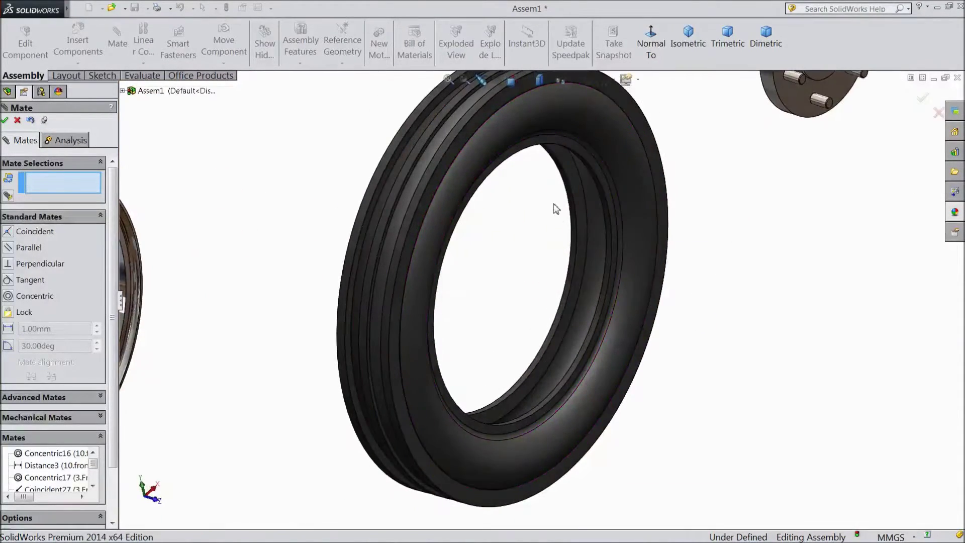
scroll(555, 209, "down", 3)
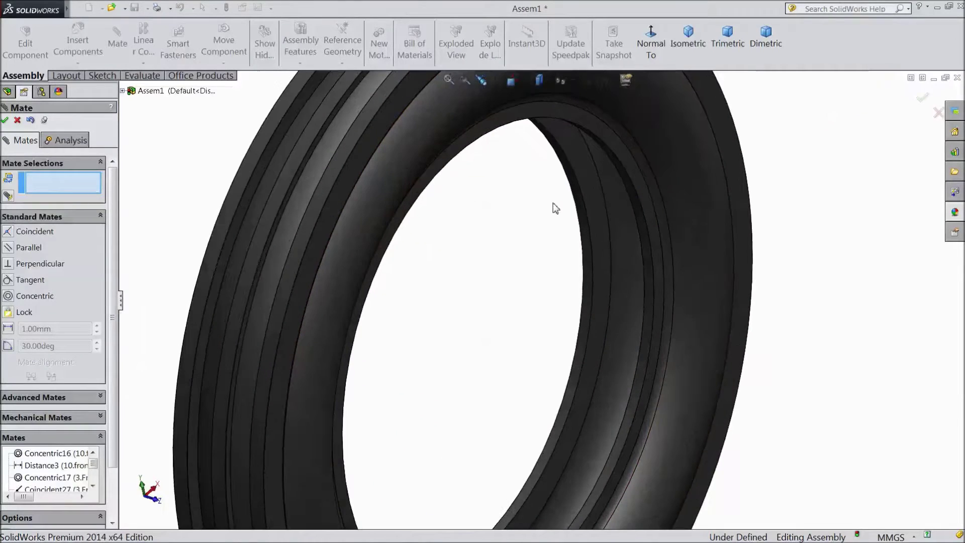
left_click(620, 157)
scroll(621, 159, "up", 4)
middle_click_drag(570, 240, 472, 385)
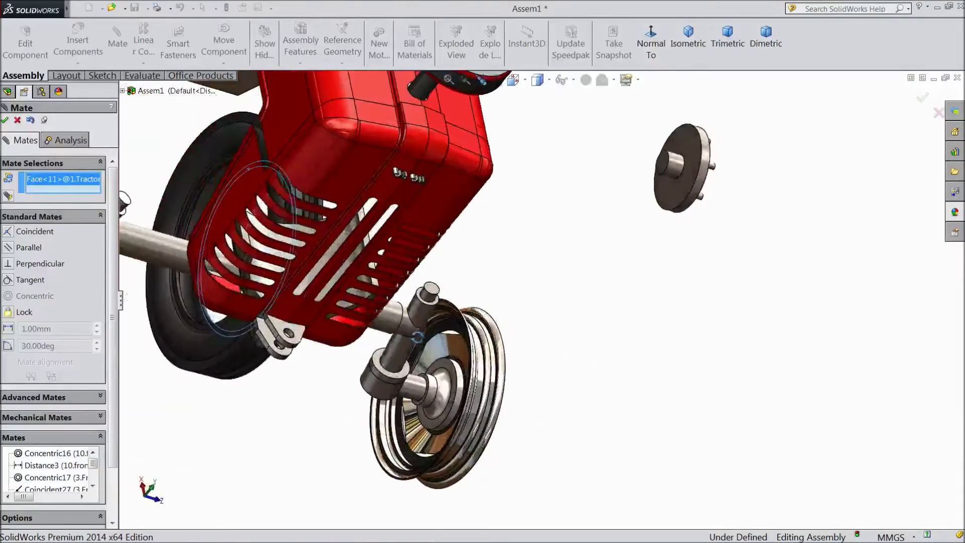
scroll(495, 377, "down", 3)
scroll(495, 335, "down", 3)
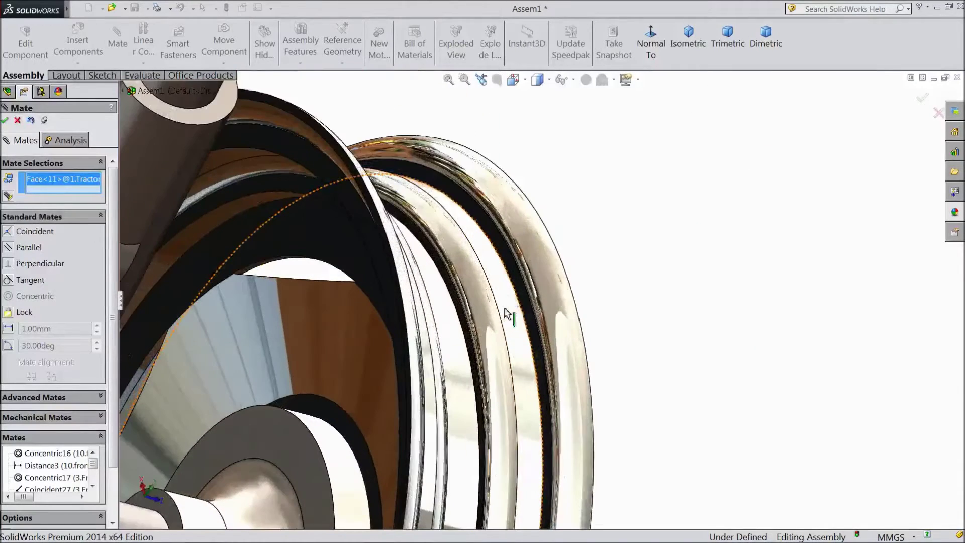
left_click(515, 273)
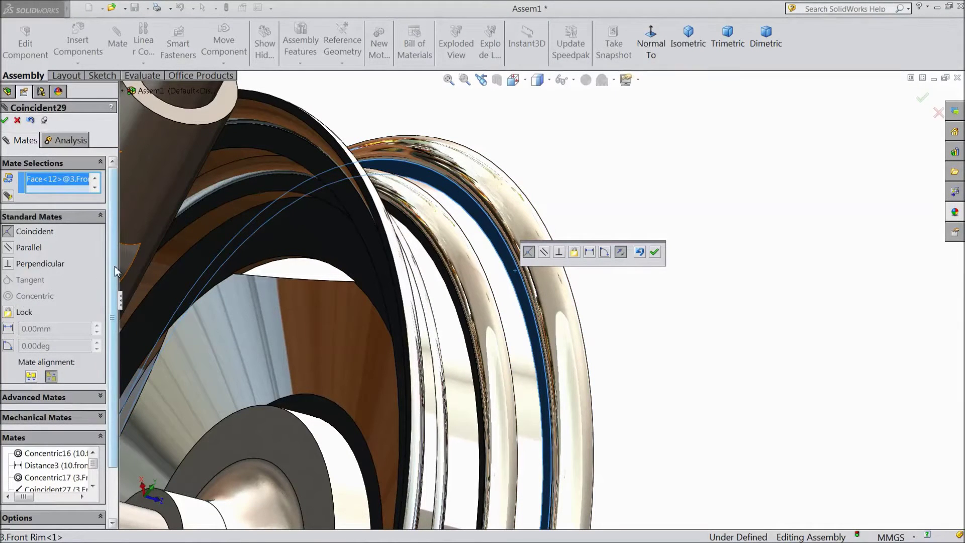
right_click(74, 189)
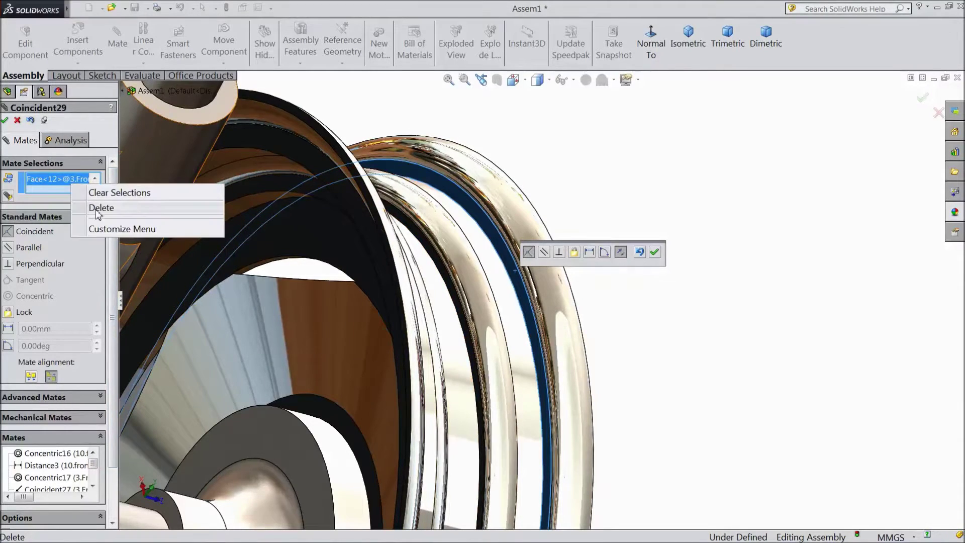
left_click(105, 210)
- Add a concentric mate between the tyre's inner cylindrical surface and the front tyre hub's collar, and finish mating
middle_click_drag(483, 311, 603, 283)
scroll(570, 290, "up", 3)
left_click_drag(487, 320, 401, 439)
scroll(382, 371, "down", 2)
middle_click_drag(426, 385, 412, 374)
scroll(703, 456, "down", 5)
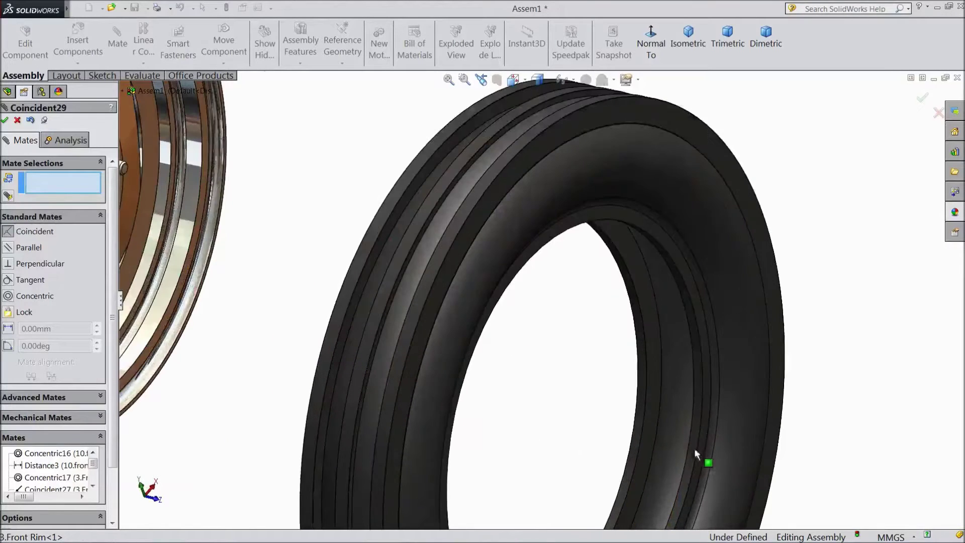
left_click(680, 280)
scroll(680, 280, "up", 5)
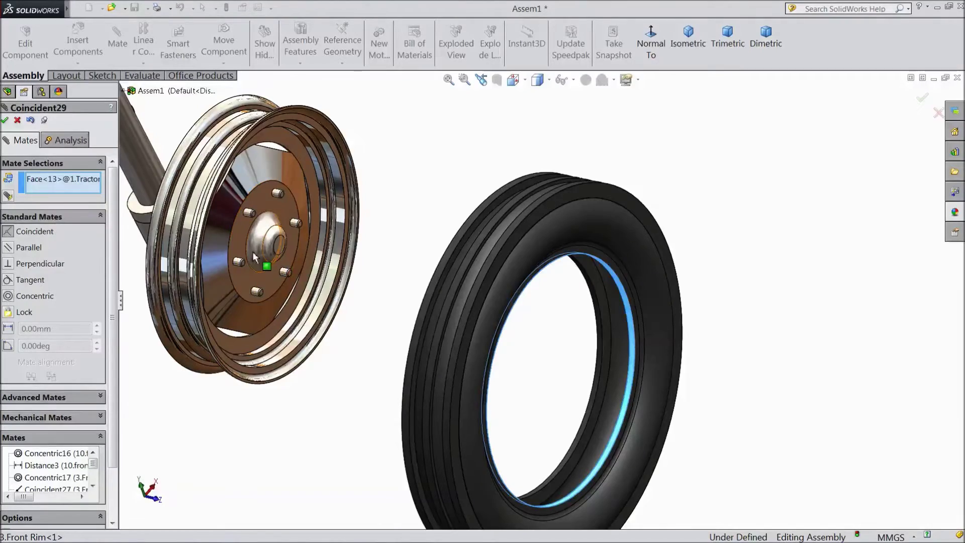
scroll(259, 265, "down", 4)
scroll(358, 305, "down", 6)
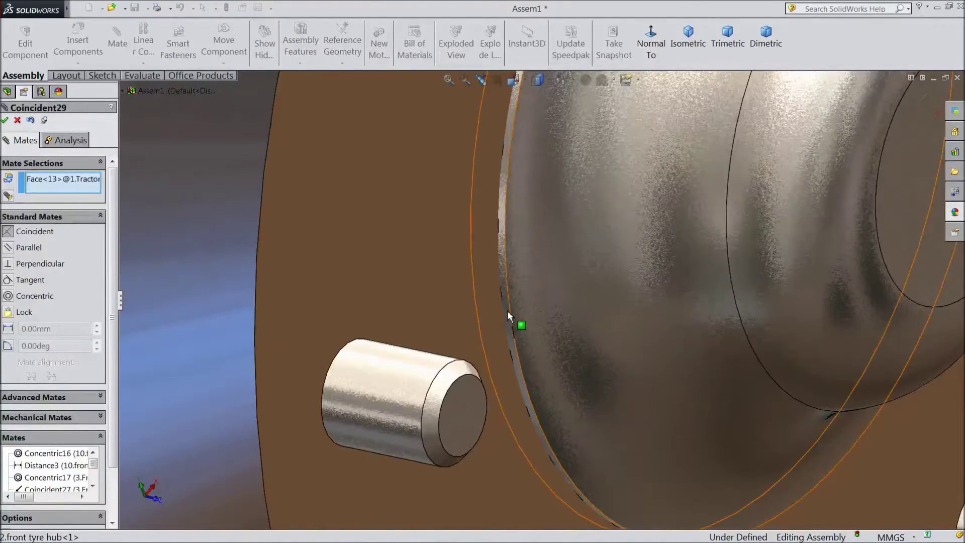
scroll(505, 309, "up", 10)
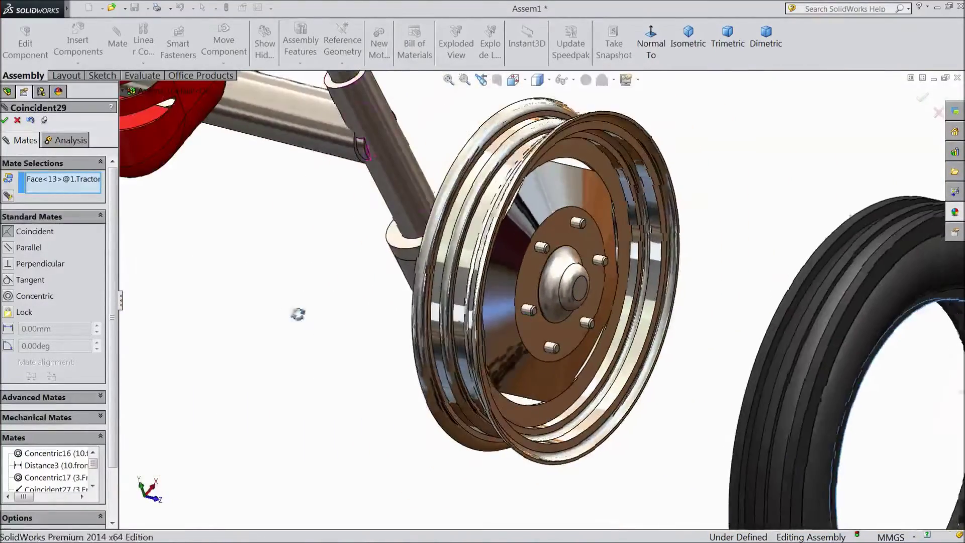
middle_click_drag(298, 314, 347, 326)
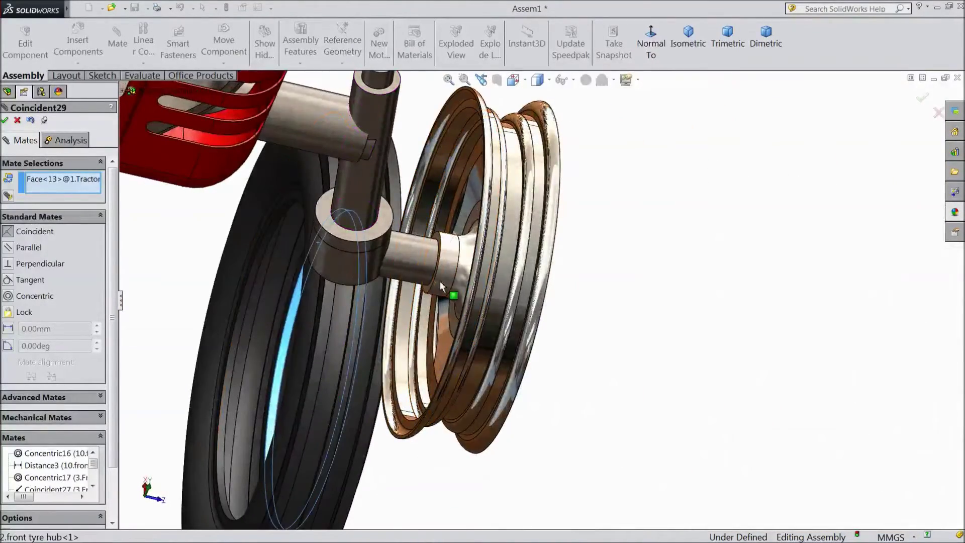
scroll(442, 285, "up", 3)
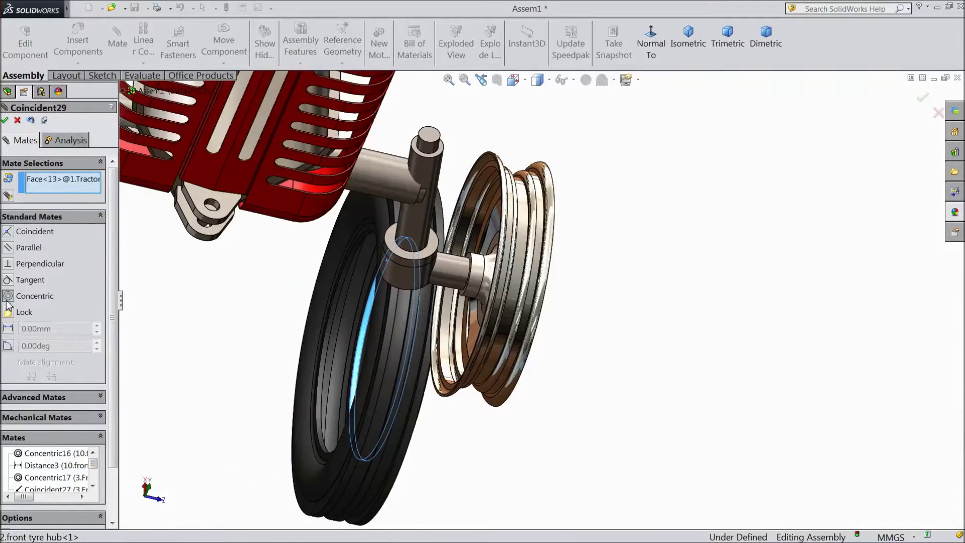
left_click(488, 284)
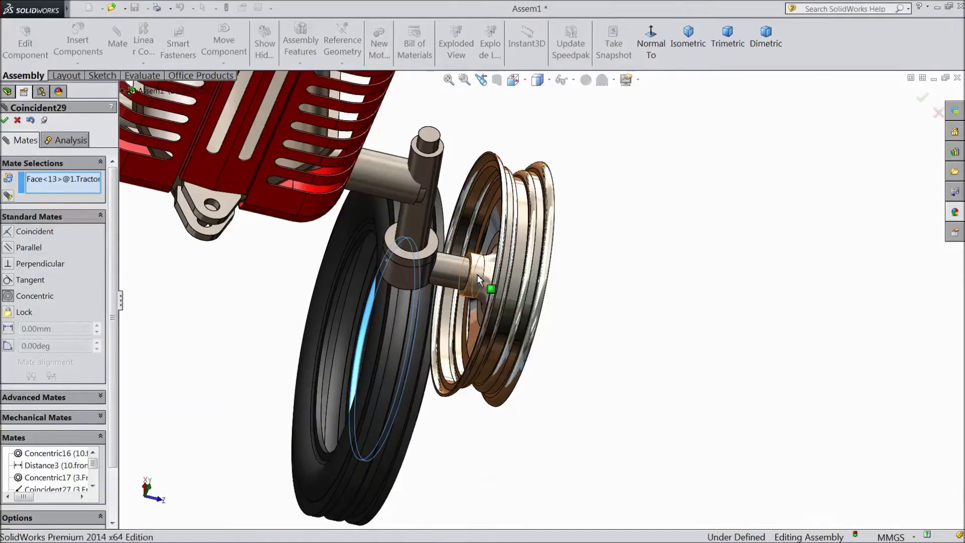
left_click(478, 279)
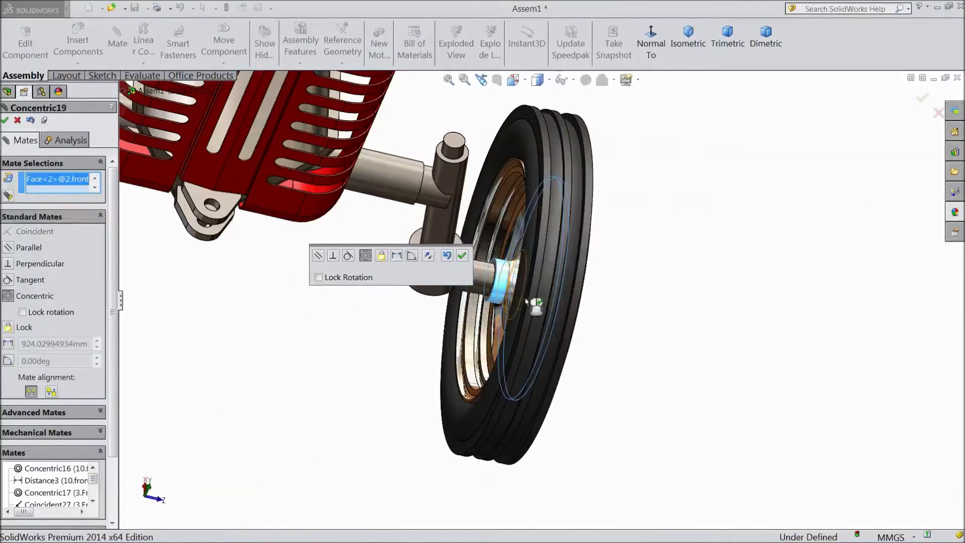
left_click(463, 257)
middle_click_drag(636, 340, 607, 335)
middle_click_drag(698, 336, 581, 310)
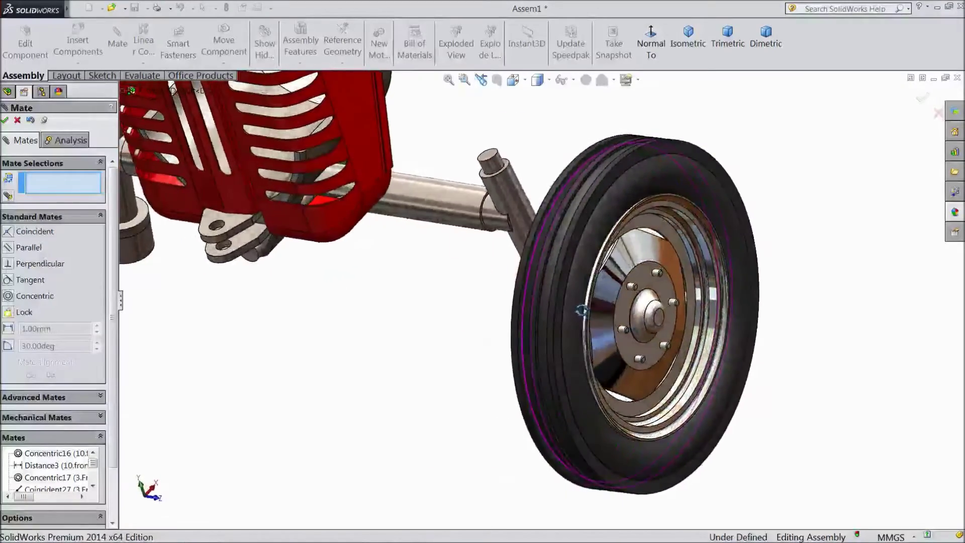
scroll(555, 299, "up", 5)
middle_click_drag(487, 420, 493, 378)
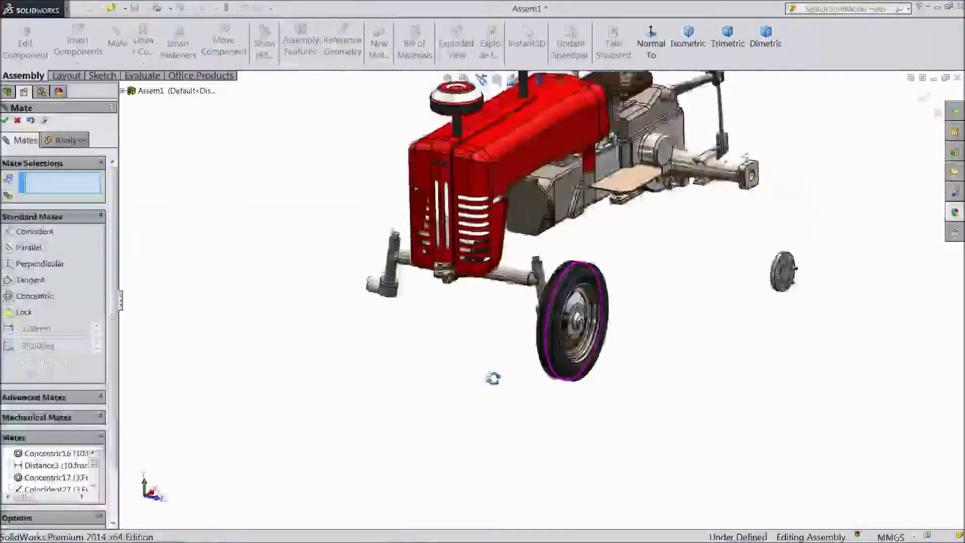
scroll(809, 224, "down", 4)
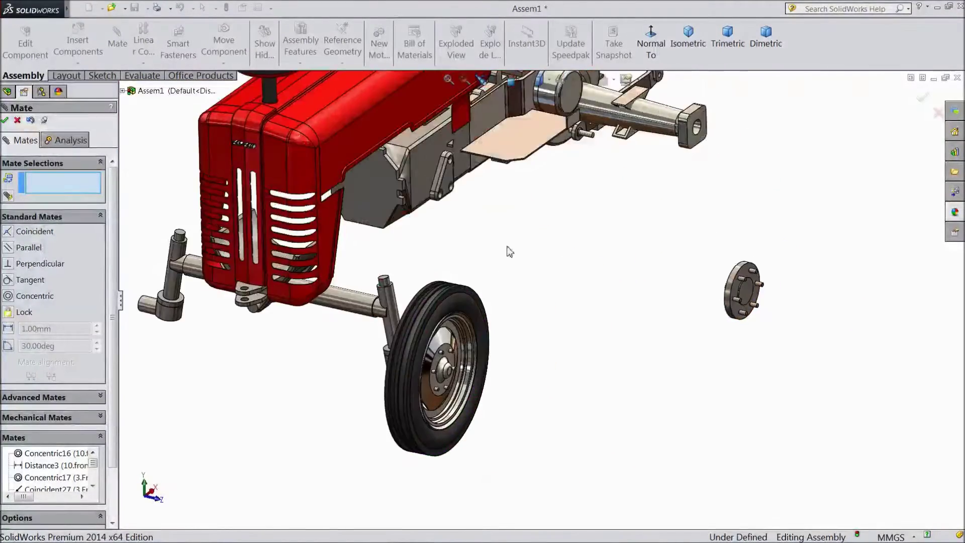
left_click(5, 121)
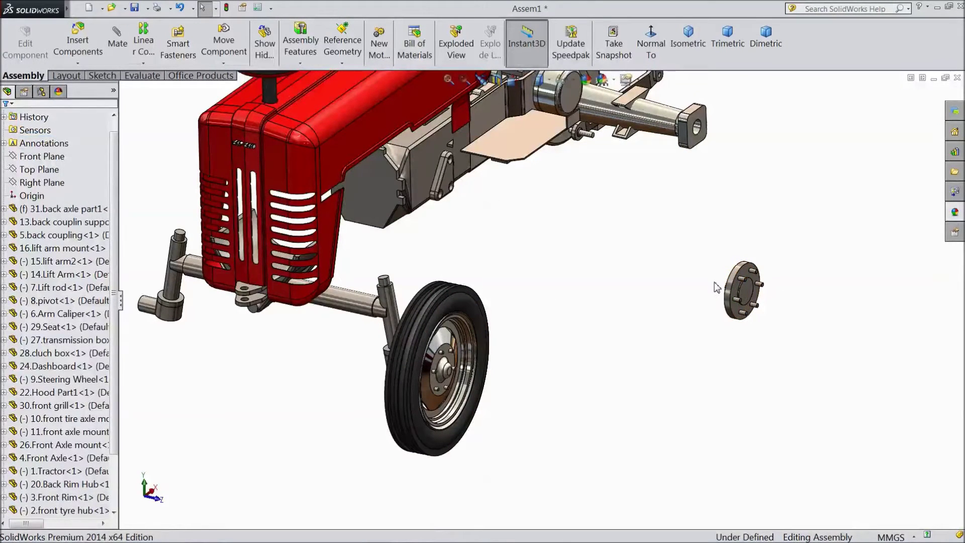
- Add a concentric mate between the rear axle's end bore and the cylindrical shaft of the back rim hub
middle_click_drag(709, 283, 754, 323)
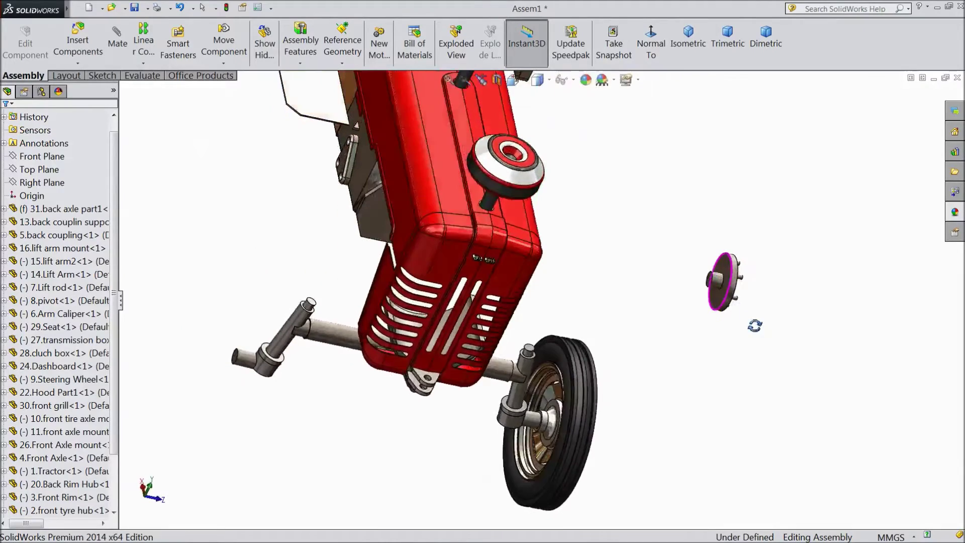
scroll(707, 285, "down", 3)
left_click(688, 300)
scroll(688, 300, "up", 10)
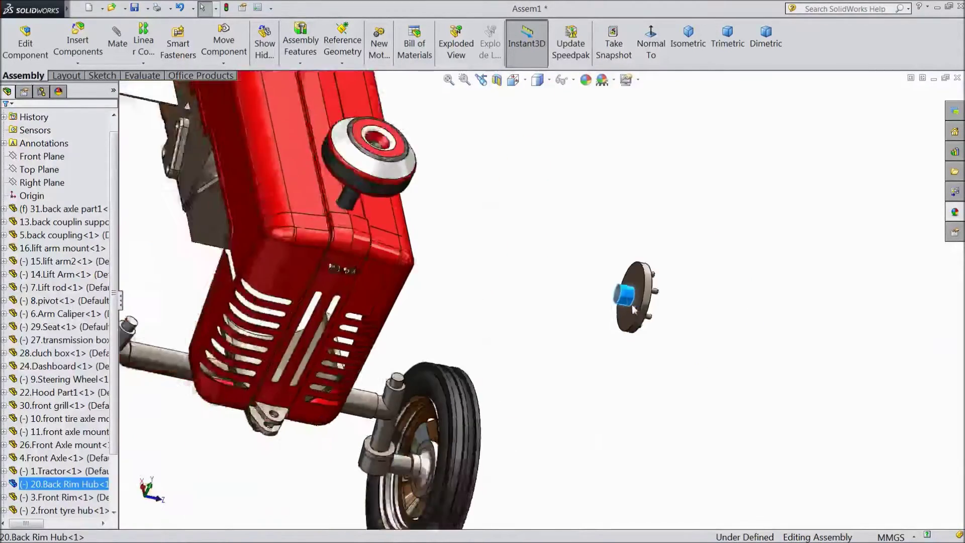
scroll(871, 389, "down", 5)
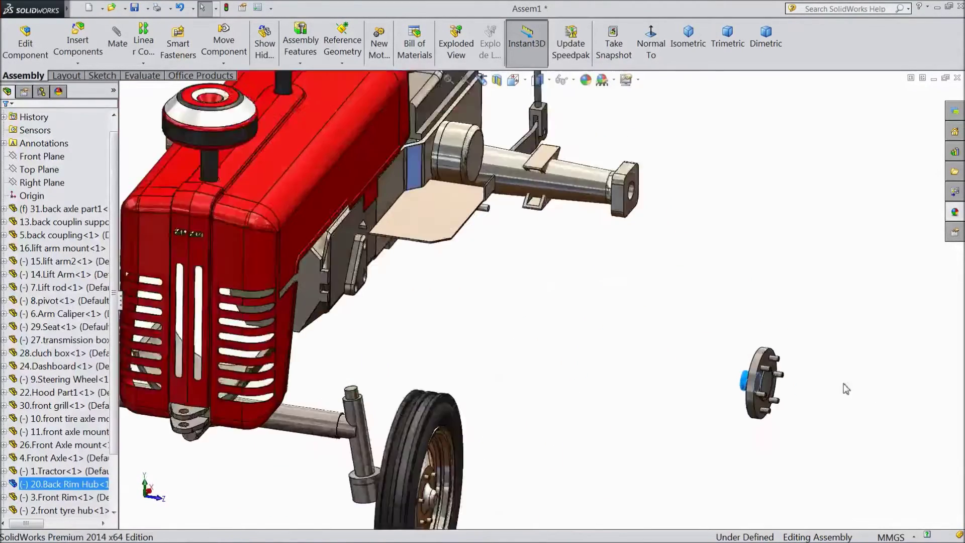
scroll(580, 171, "down", 2)
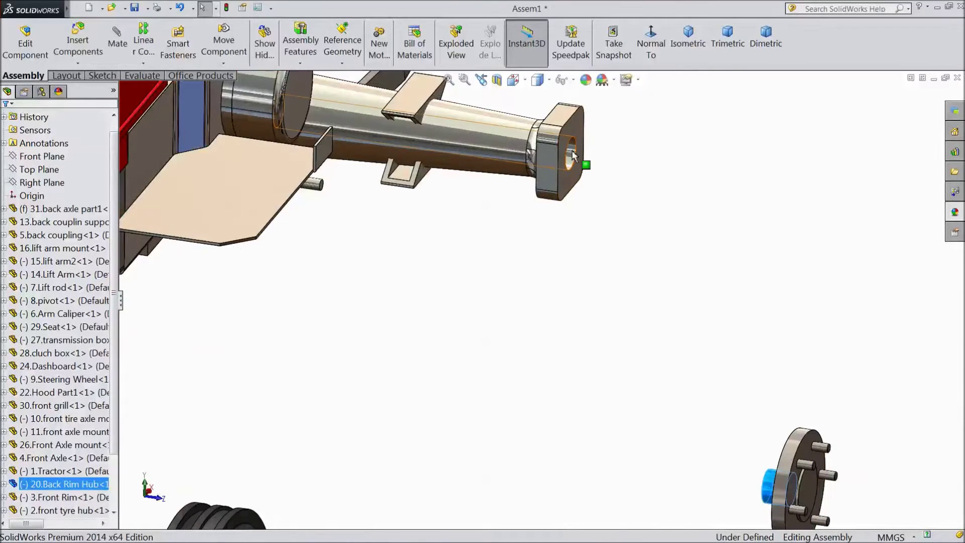
left_click(572, 151)
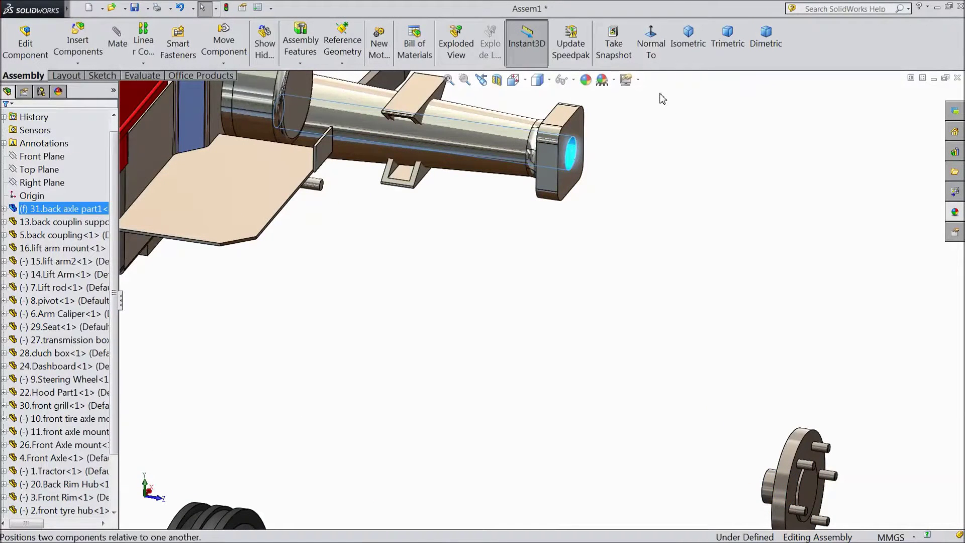
left_click(771, 486)
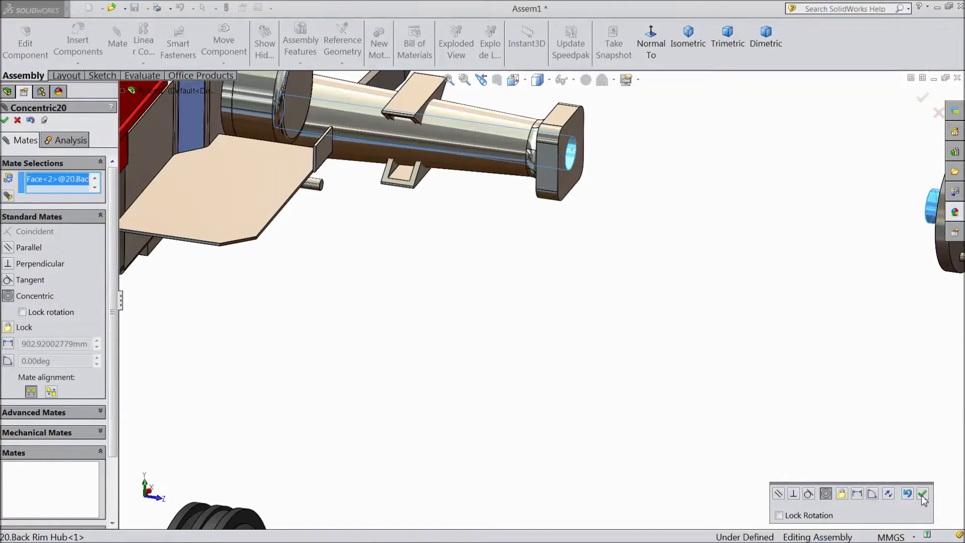
left_click(922, 495)
- Add a 10 mm distance mate between the rear axle's end face and the back rim hub's shaft-side flange face, and finish mating
left_click_drag(950, 258, 632, 254)
left_click(566, 175)
middle_click_drag(569, 197, 620, 206)
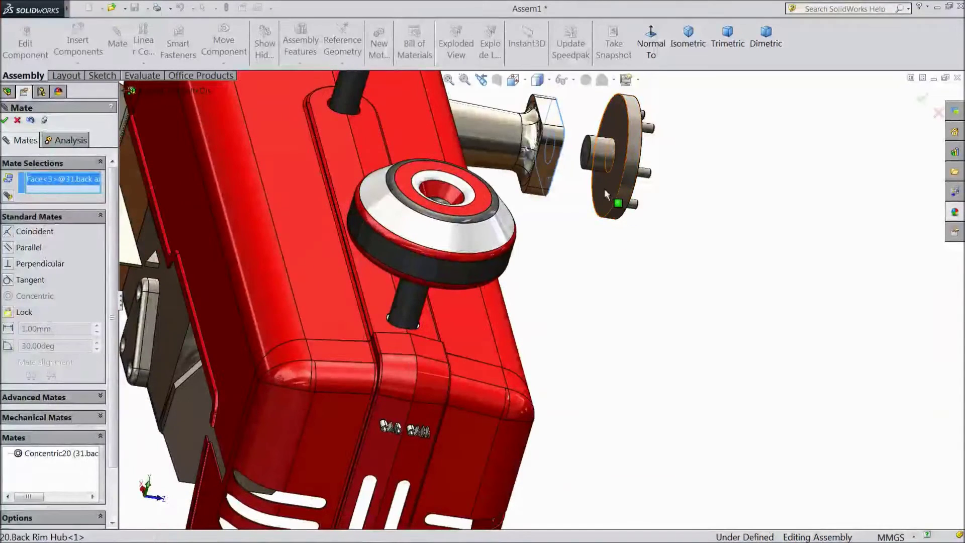
left_click(604, 188)
left_click(675, 159)
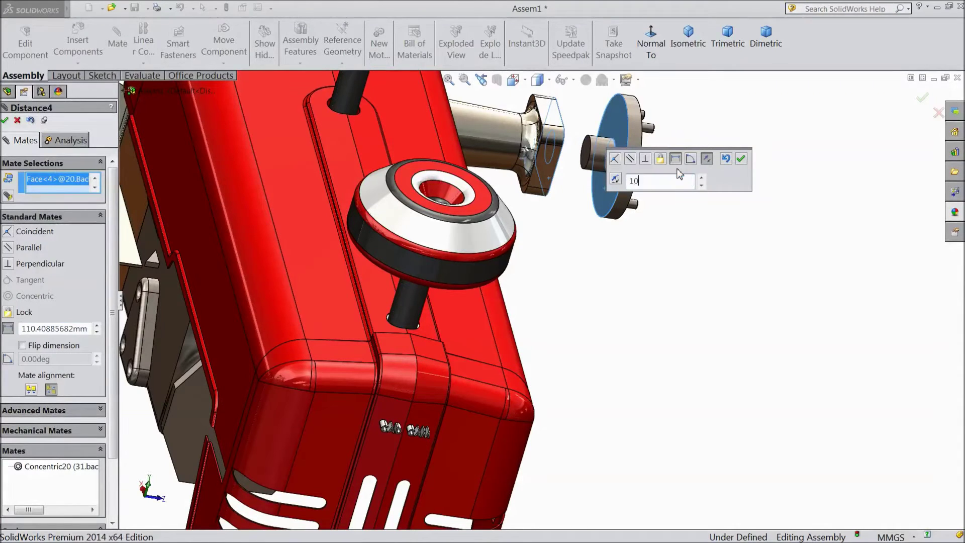
type("10")
key("Return")
left_click(615, 180)
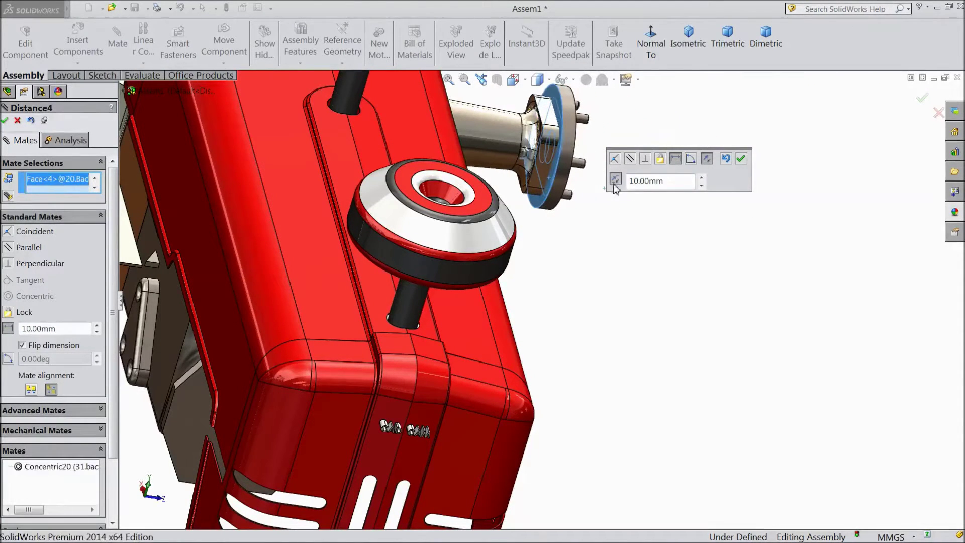
left_click(616, 180)
middle_click_drag(641, 242, 572, 195)
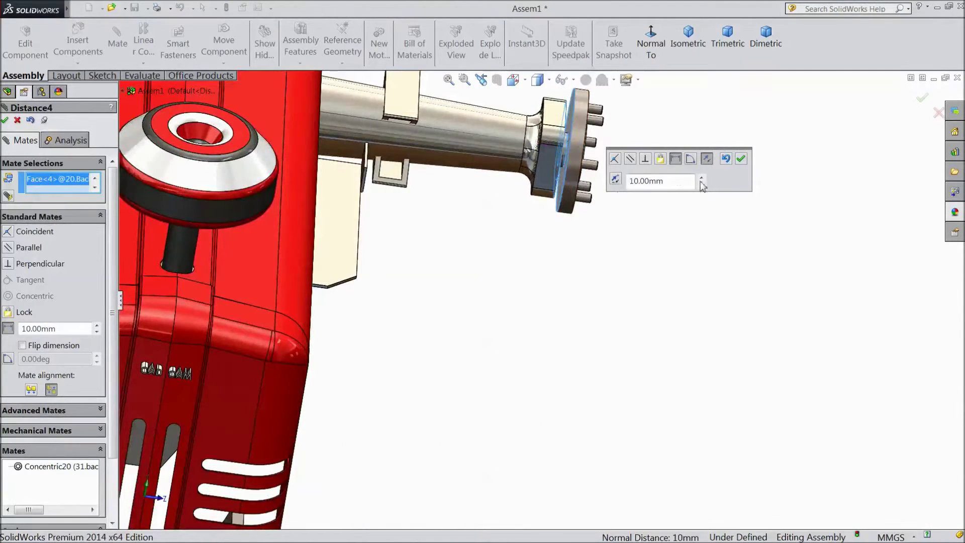
left_click(739, 159)
middle_click_drag(734, 162, 569, 299)
scroll(569, 300, "up", 2)
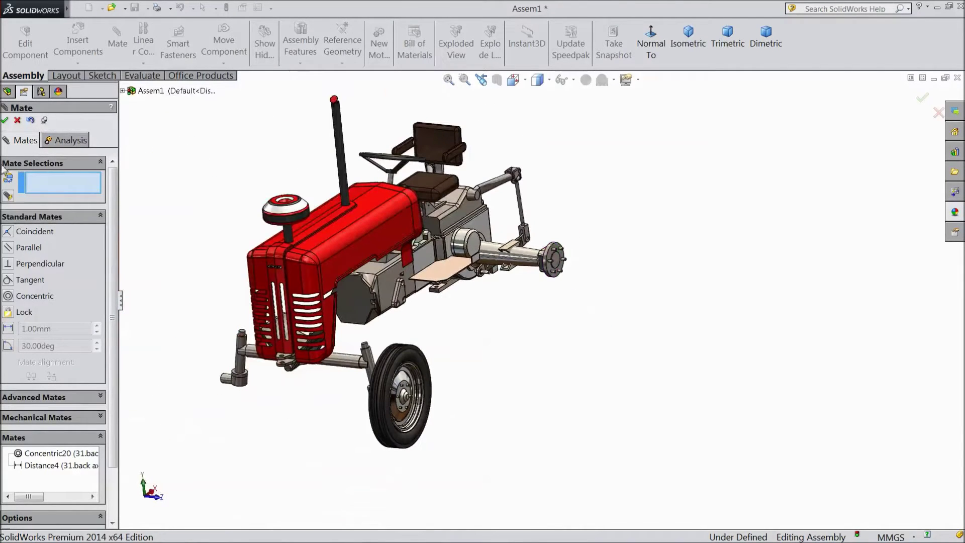
left_click(5, 120)
- Insert the 18.Back Rim and 19.Back tire rim support components in the empty space beside the tractor
left_click(74, 46)
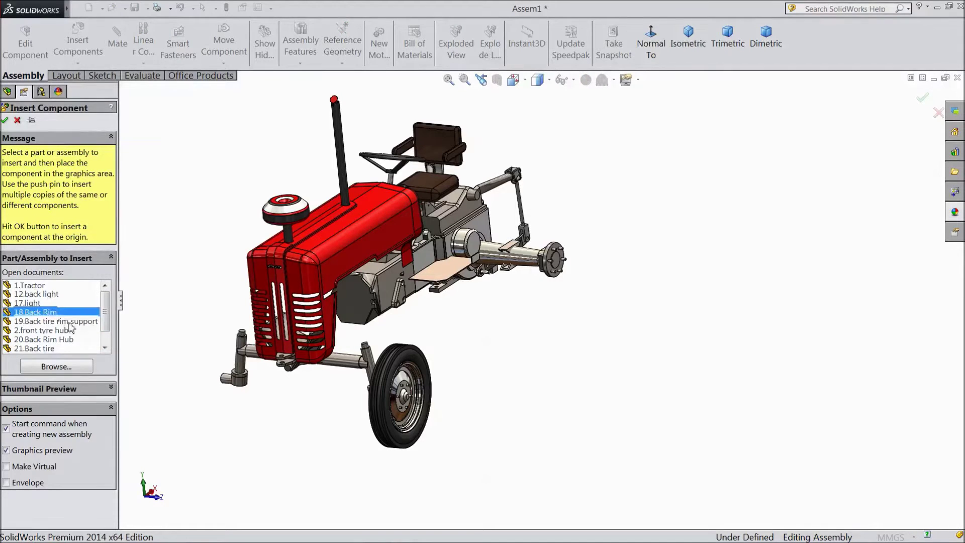
left_click(677, 358)
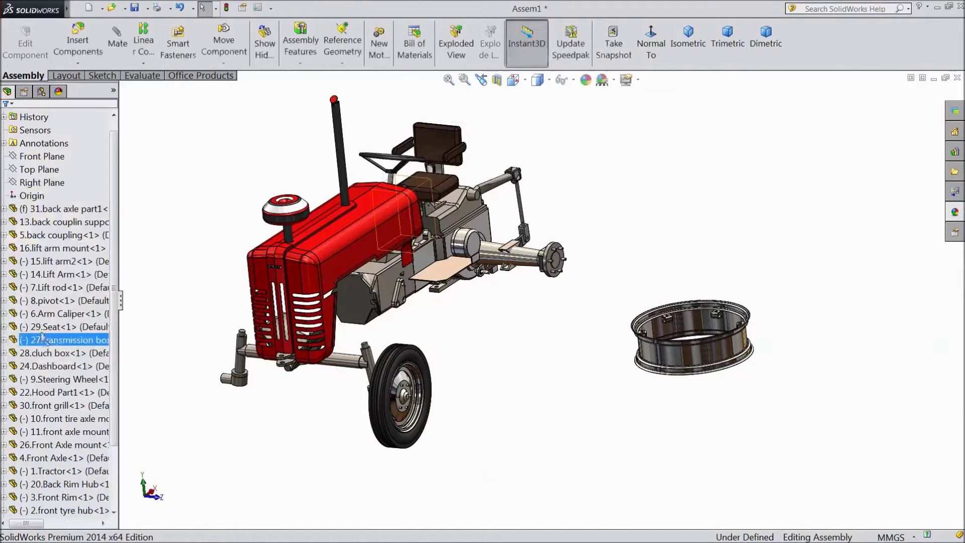
left_click(75, 42)
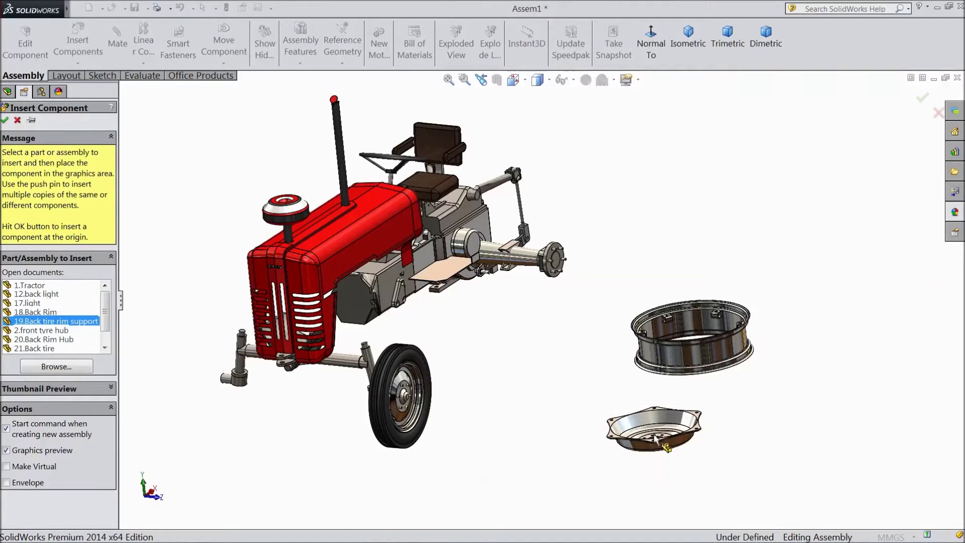
left_click(654, 436)
- Insert the 21.Back tire component next to the back rim
left_click(78, 50)
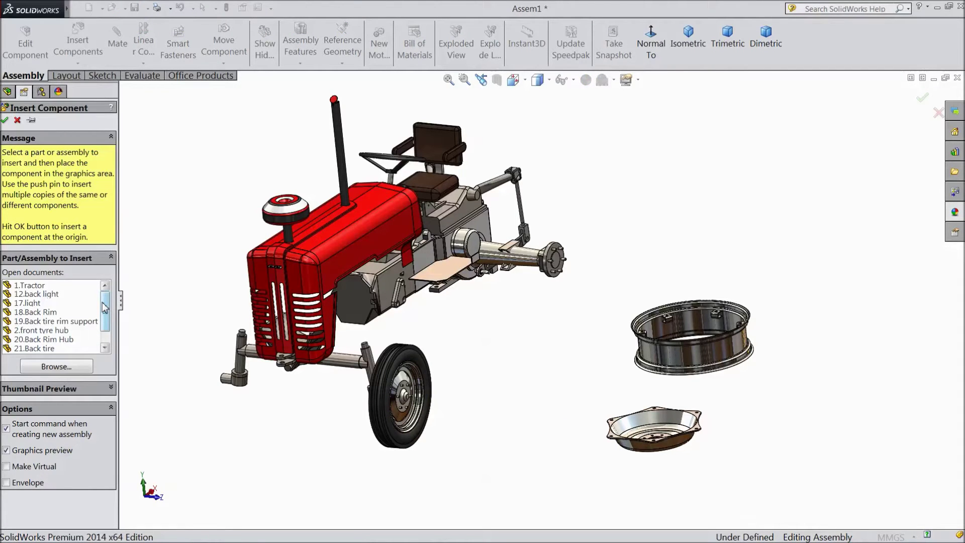
left_click_drag(104, 307, 105, 322)
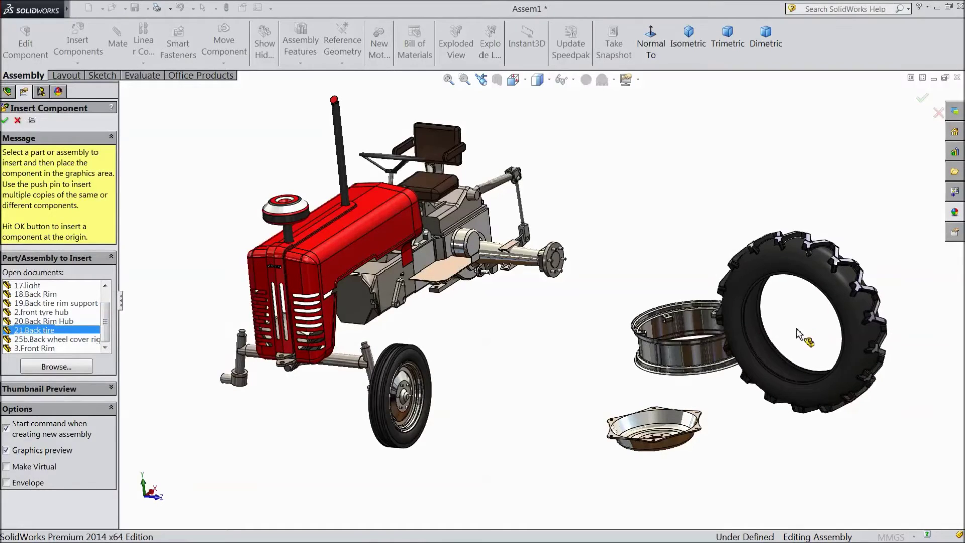
left_click(799, 334)
- Rotate the back rim, rim support and back tire freely so they stand upright, roughly aligned with the rear axle
scroll(679, 352, "down", 2)
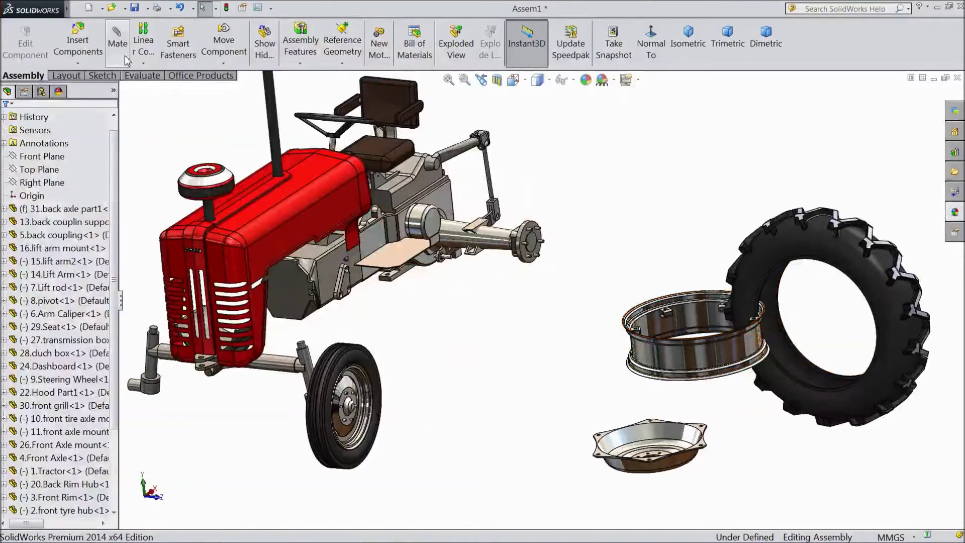
left_click(223, 63)
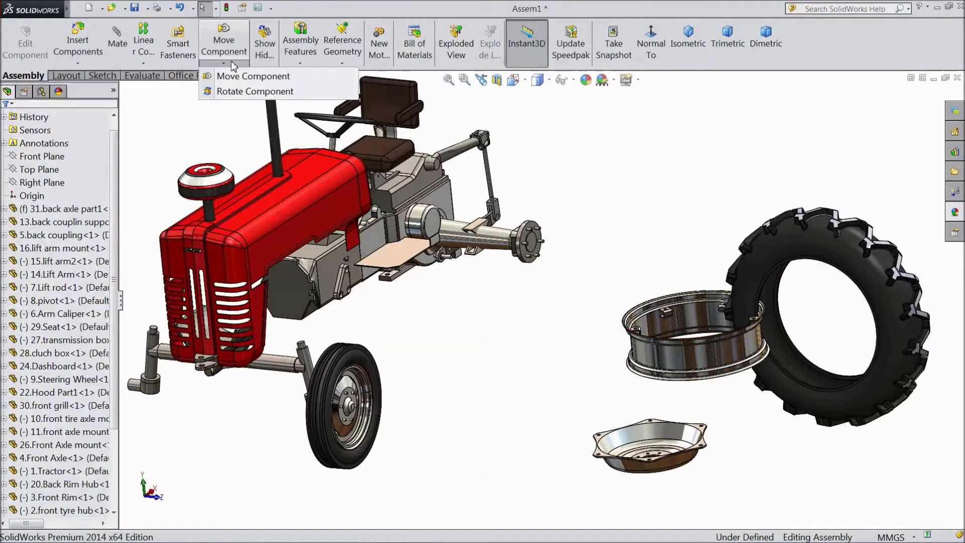
left_click(241, 90)
left_click_drag(709, 365, 726, 206)
left_click_drag(654, 475, 719, 290)
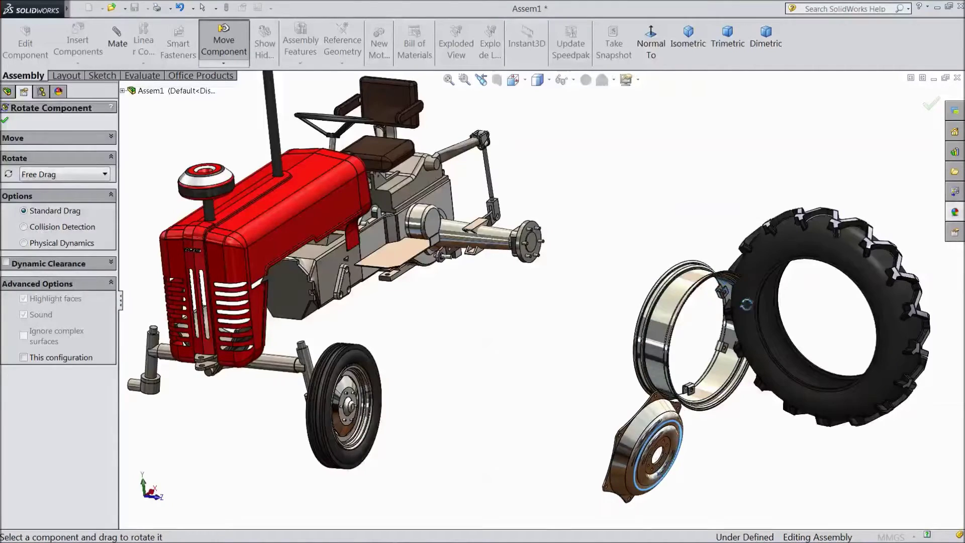
left_click_drag(910, 357, 840, 400)
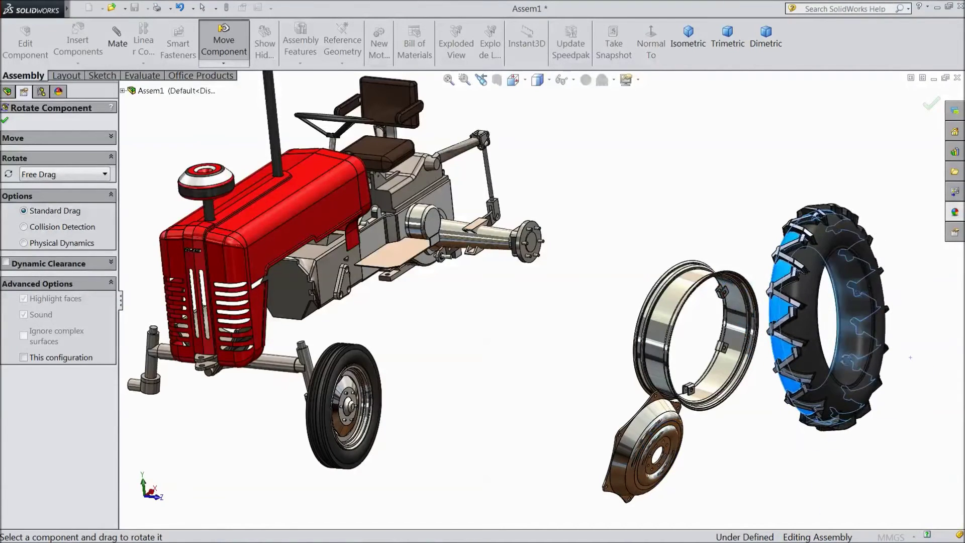
left_click_drag(910, 357, 749, 376)
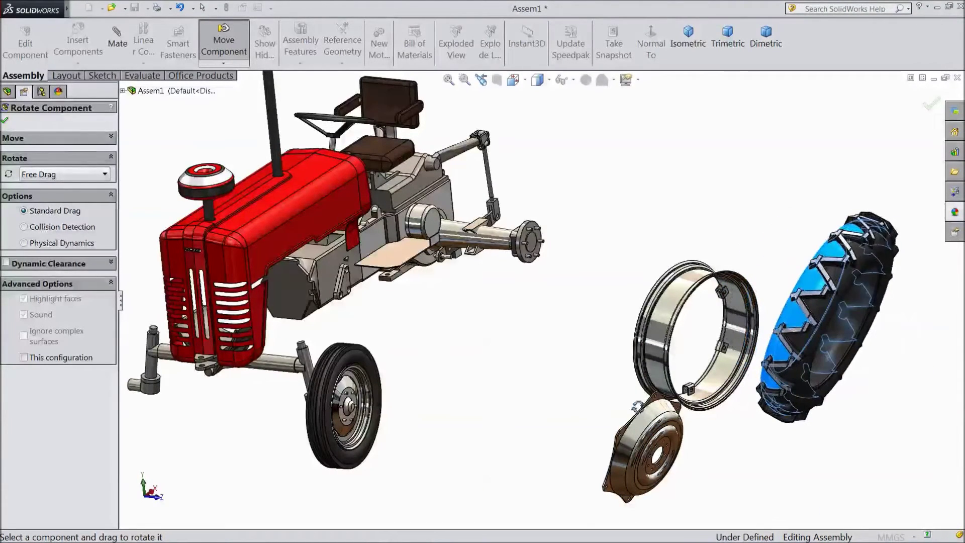
left_click_drag(661, 441, 641, 376)
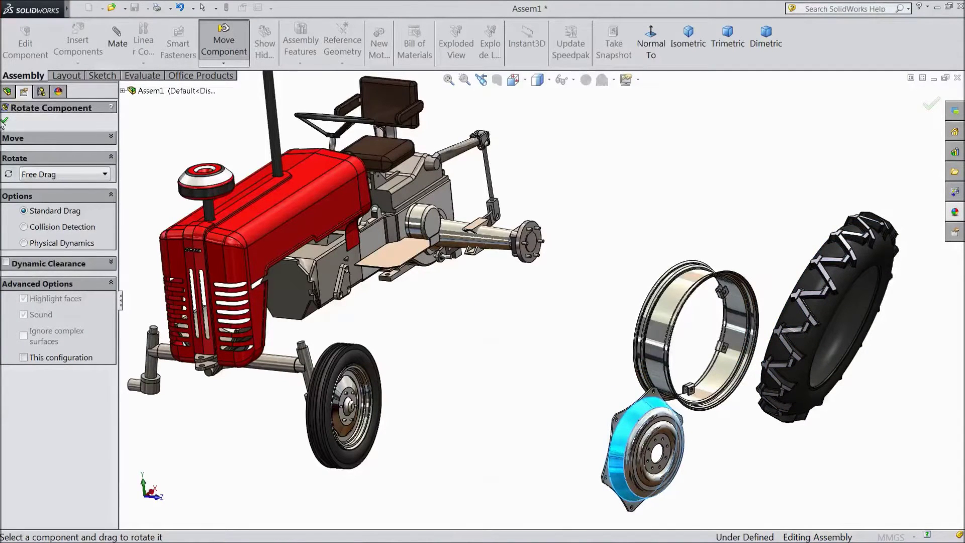
left_click(4, 121)
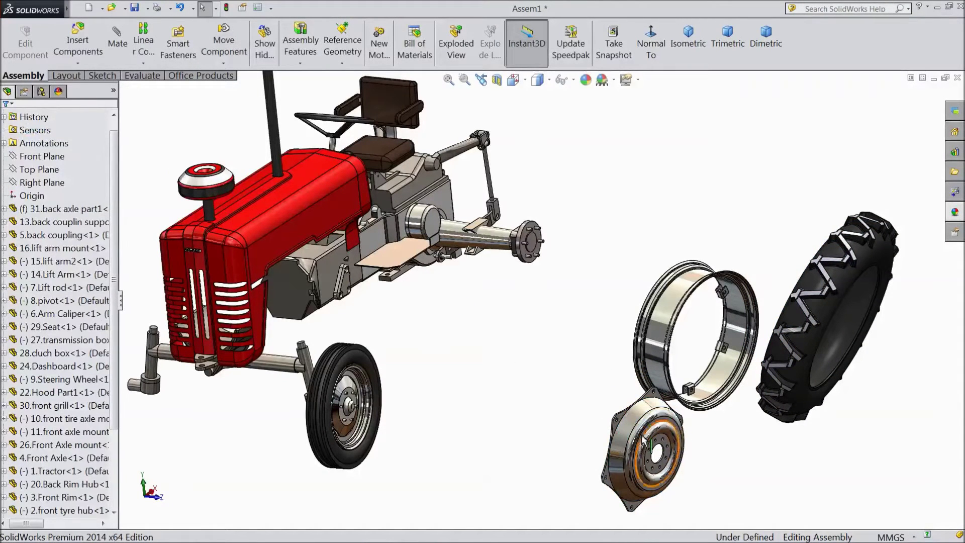
- Move the rim support near the rear hub and add a concentric mate between its circular edge and the hub flange's outer cylindrical face
left_click_drag(643, 441, 603, 274)
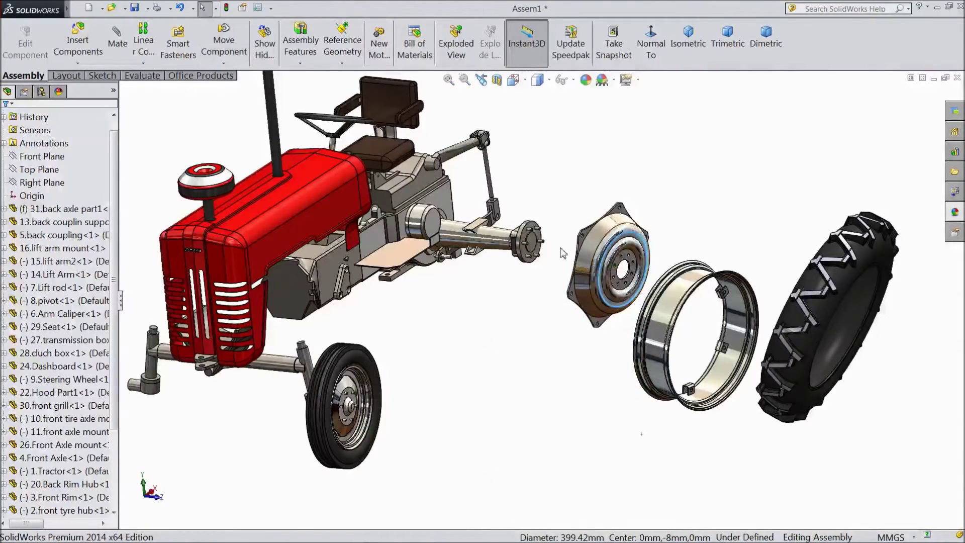
scroll(549, 253, "down", 3)
scroll(549, 253, "down", 3)
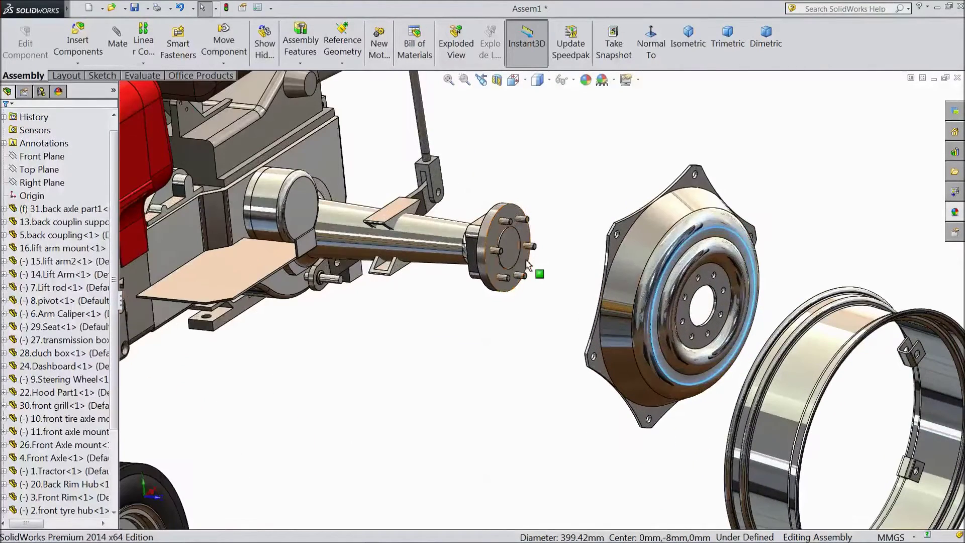
scroll(674, 347, "down", 1)
scroll(757, 313, "down", 3)
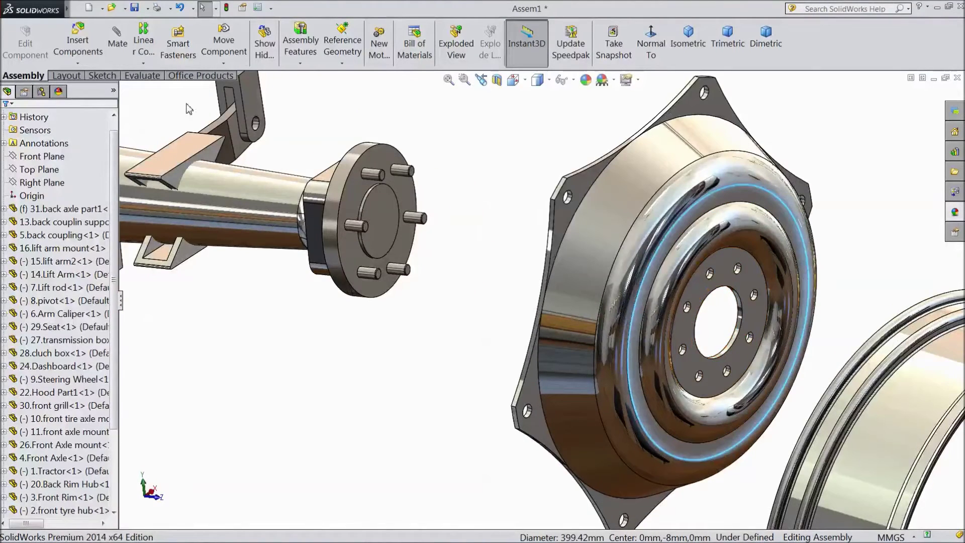
left_click(117, 45)
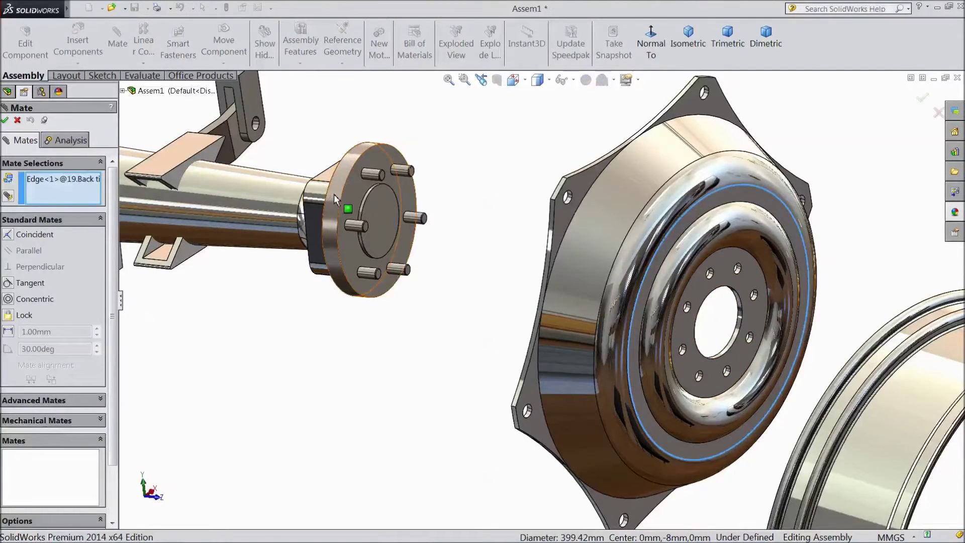
left_click(334, 194)
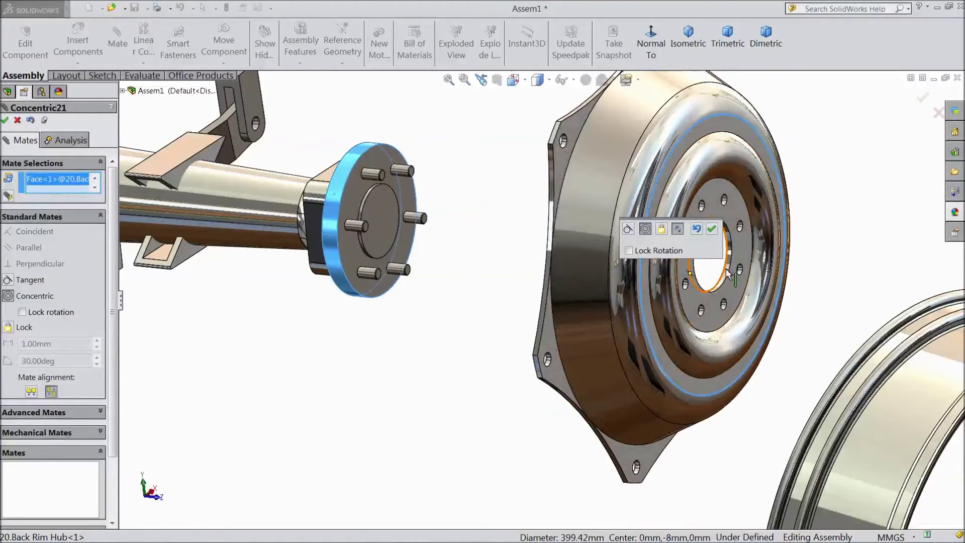
scroll(55, 187, "down", 3)
scroll(69, 189, "up", 3)
scroll(92, 181, "up", 1)
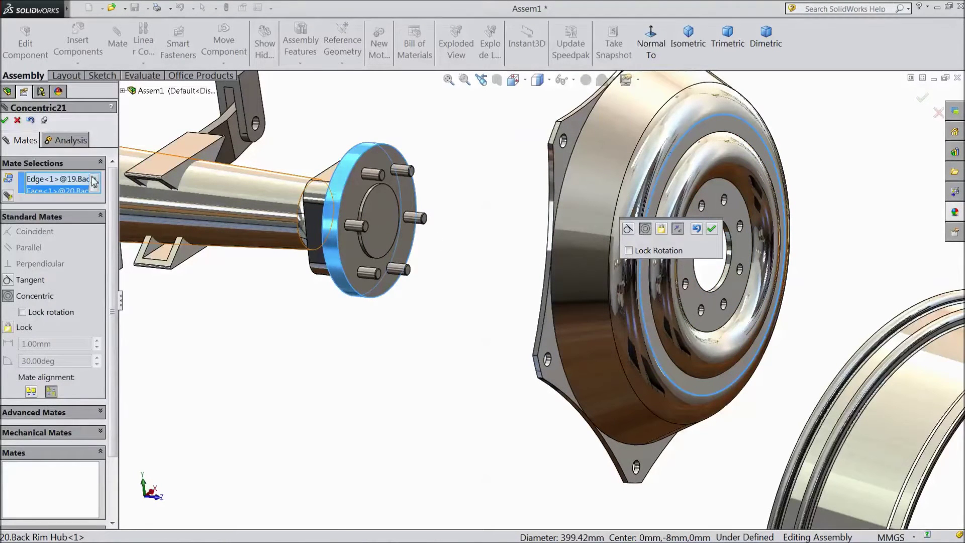
right_click(50, 186)
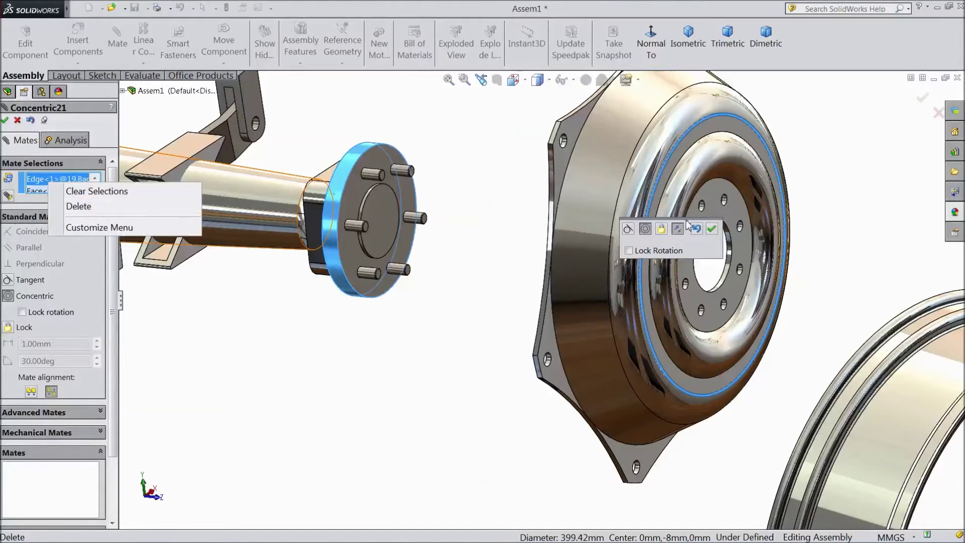
left_click(712, 234)
left_click(711, 230)
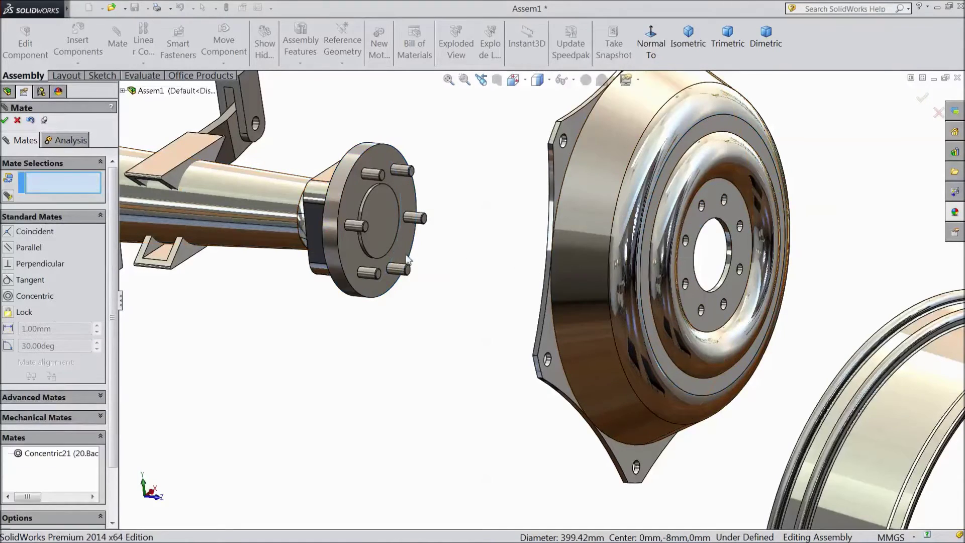
- Add a coincident mate between the back rim hub's stud-side flange face and the rim support's bolt-hole disc face
left_click(352, 261)
middle_click_drag(420, 287, 655, 306)
left_click(733, 290)
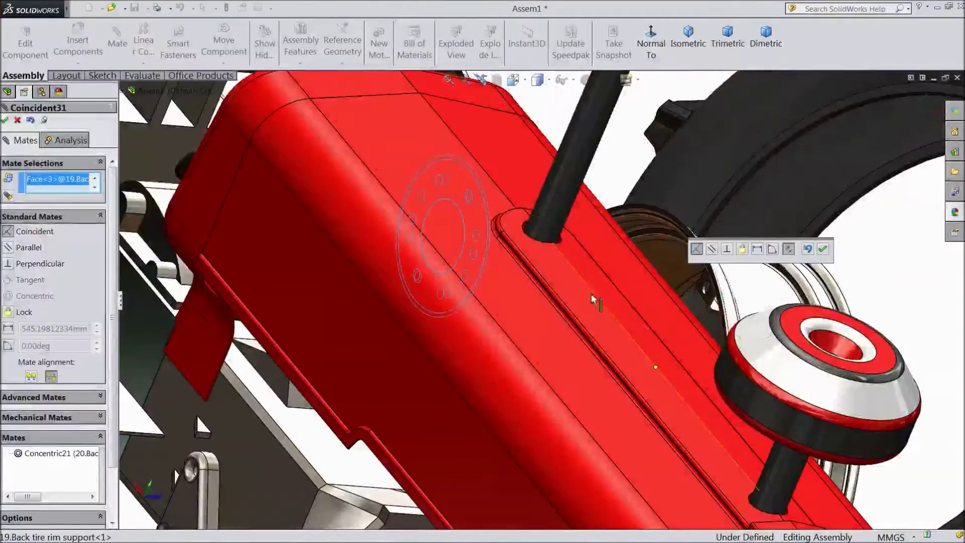
middle_click_drag(881, 258, 808, 257)
left_click(822, 252)
- Add a concentric mate between a back rim hub stud and the neighbouring bolt hole in the rim support
scroll(525, 288, "down", 6)
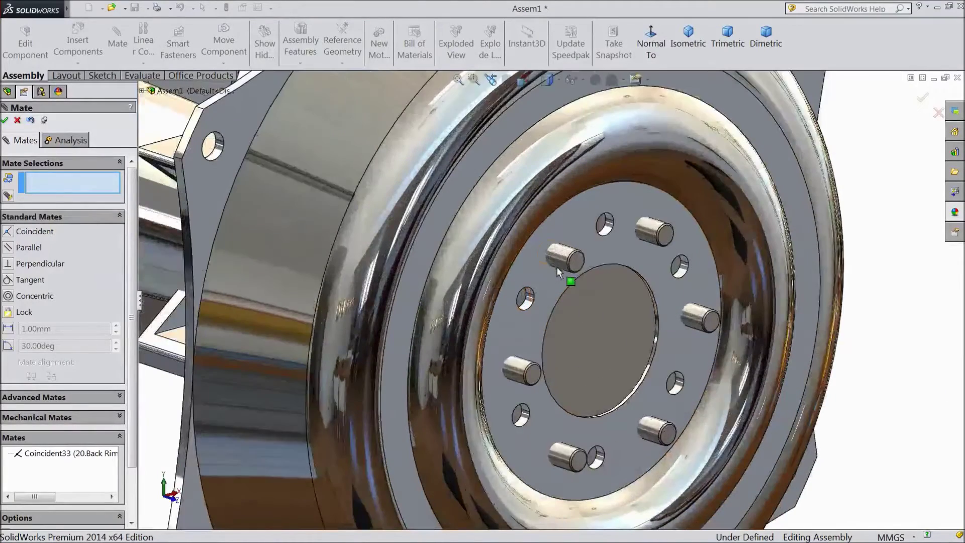
left_click(558, 267)
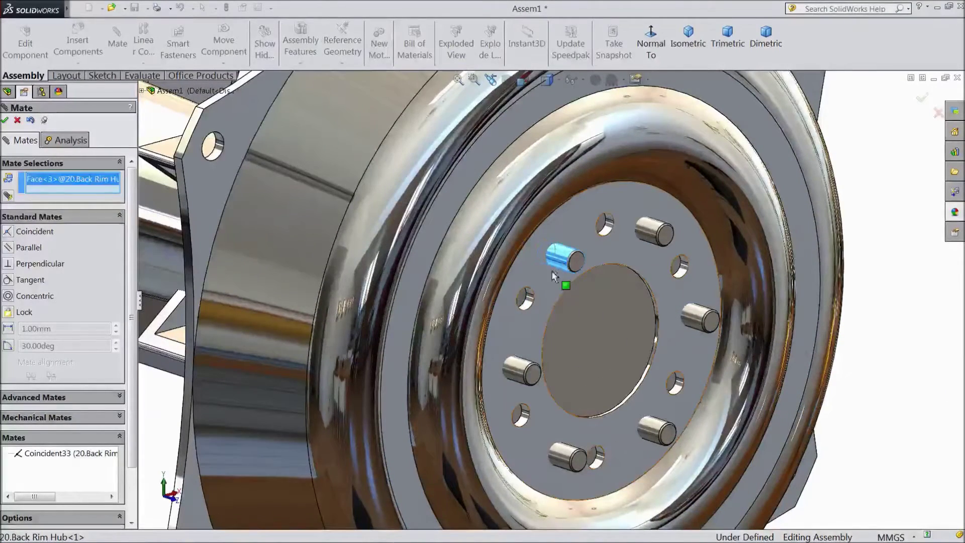
left_click(526, 301)
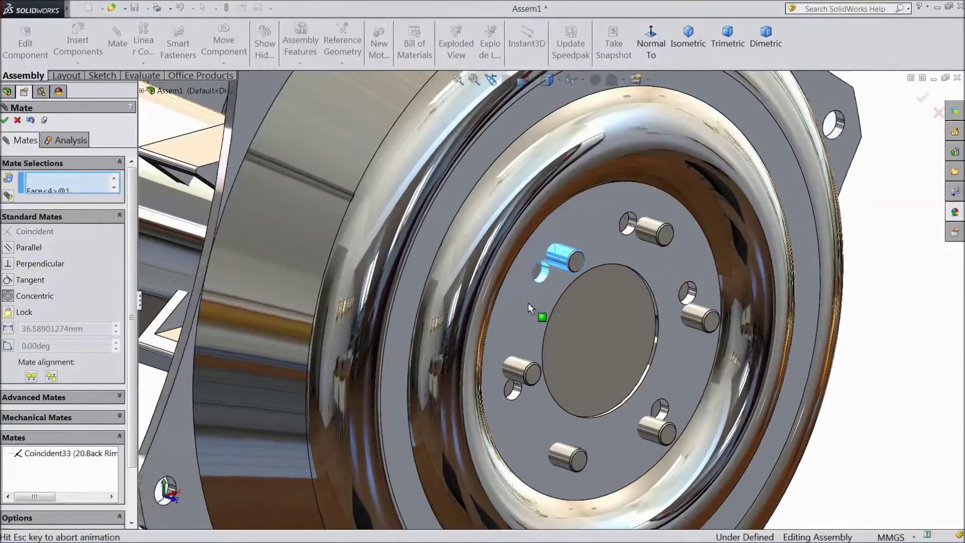
left_click(686, 319)
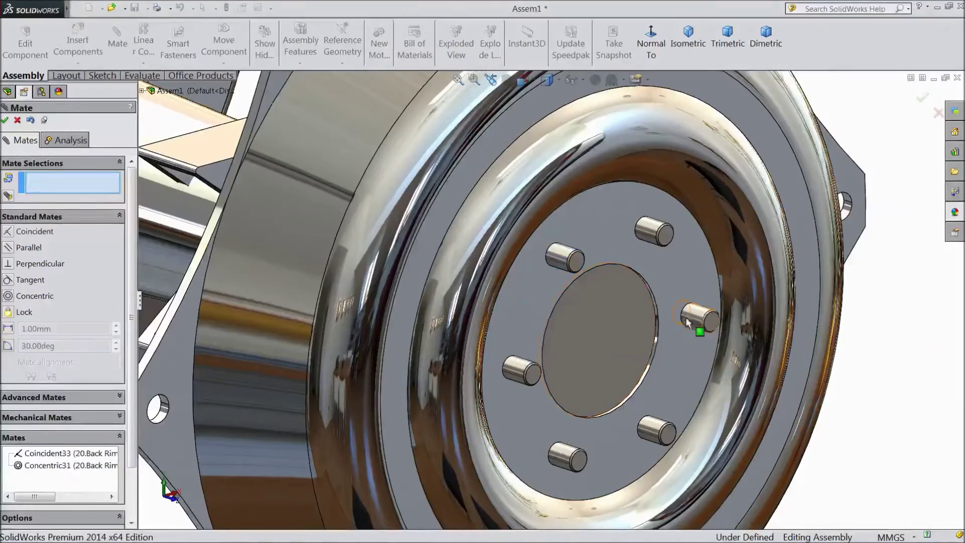
- Add a concentric mate between the rim support's central hole and the back rim's inner cylindrical face
scroll(698, 326, "up", 6)
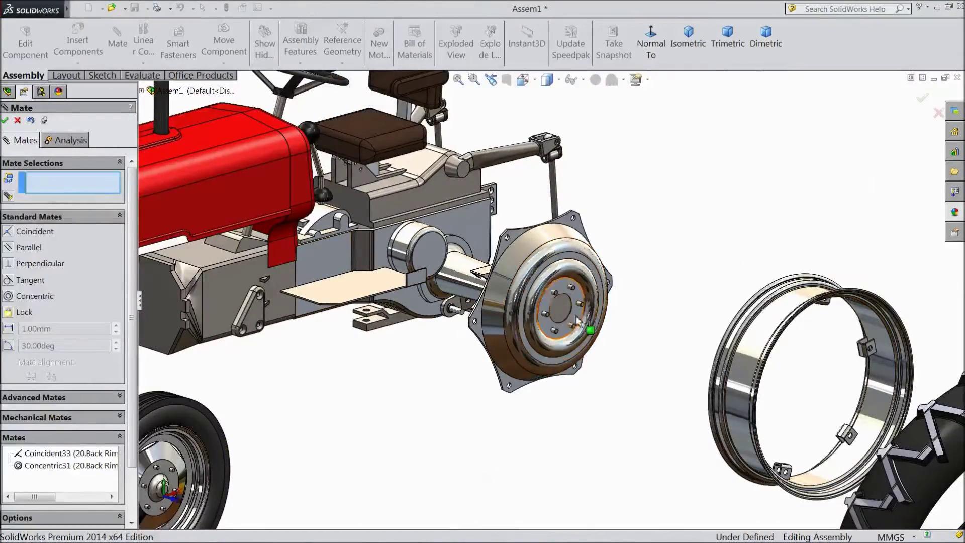
scroll(568, 317, "down", 10)
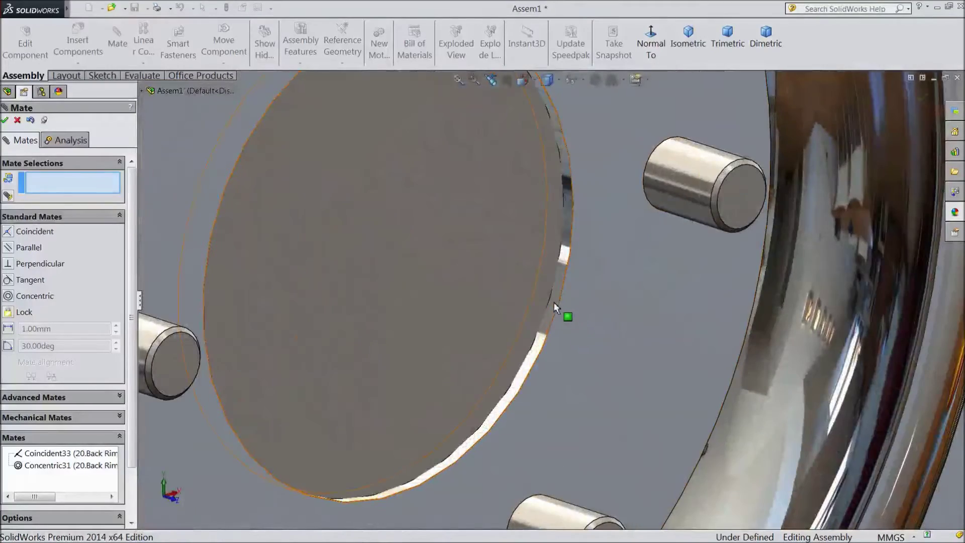
left_click(553, 301)
scroll(553, 302, "up", 8)
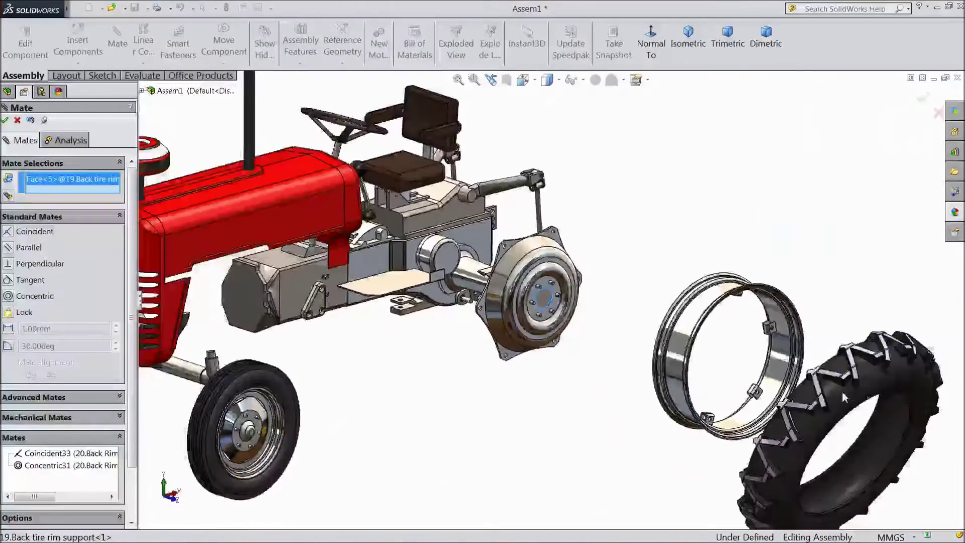
scroll(768, 387, "down", 3)
left_click(749, 364)
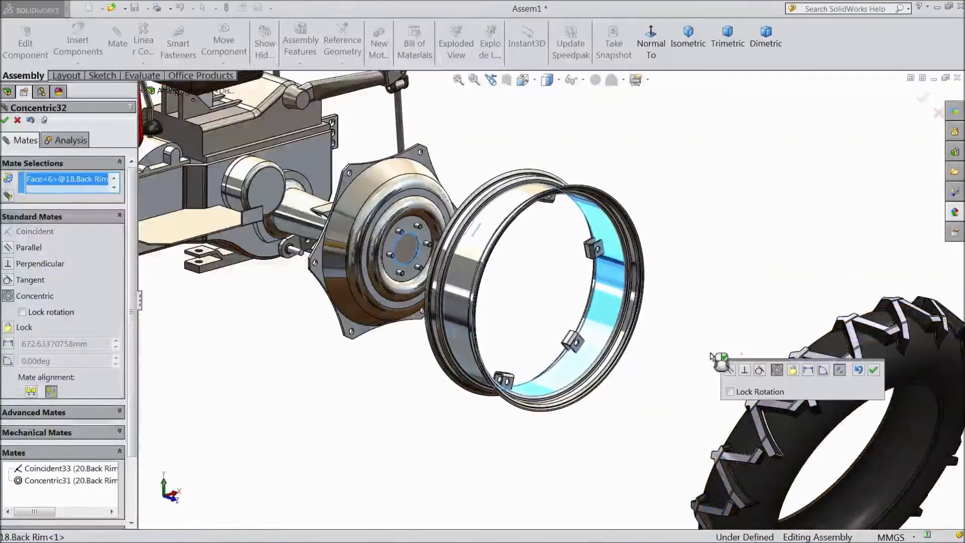
left_click(874, 371)
- Add a concentric mate between a corner hole of the rim support and the hole in one of the back rim's brackets
scroll(491, 245, "down", 6)
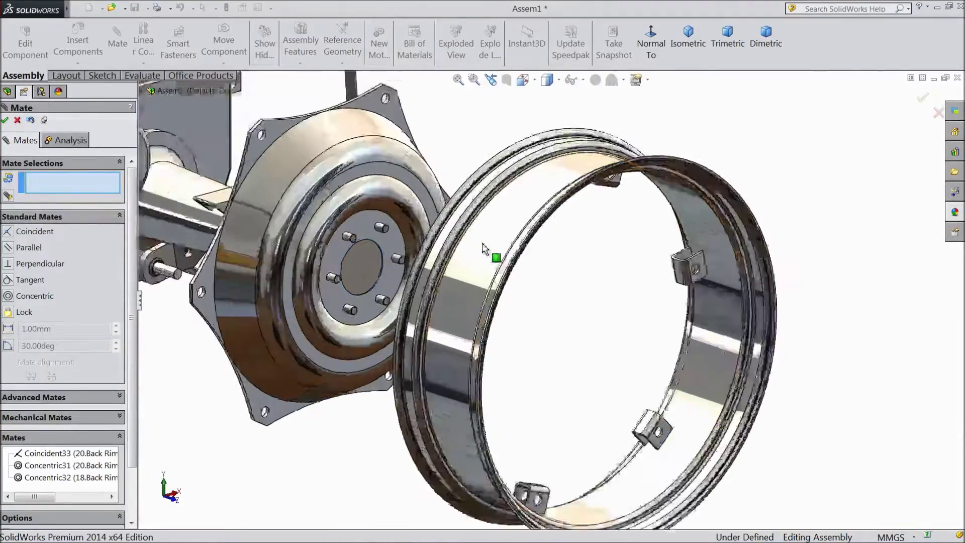
scroll(498, 176, "up", 3)
scroll(421, 221, "down", 8)
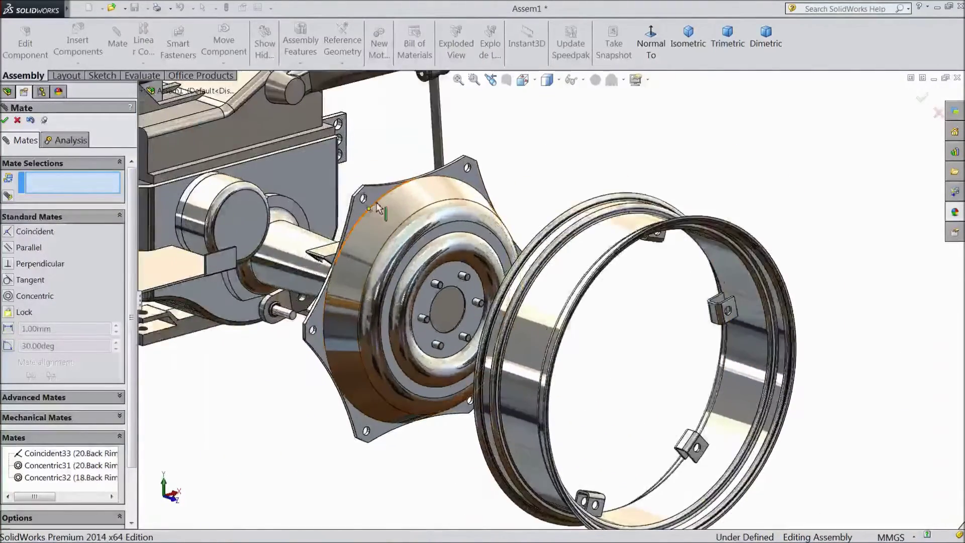
scroll(421, 221, "down", 4)
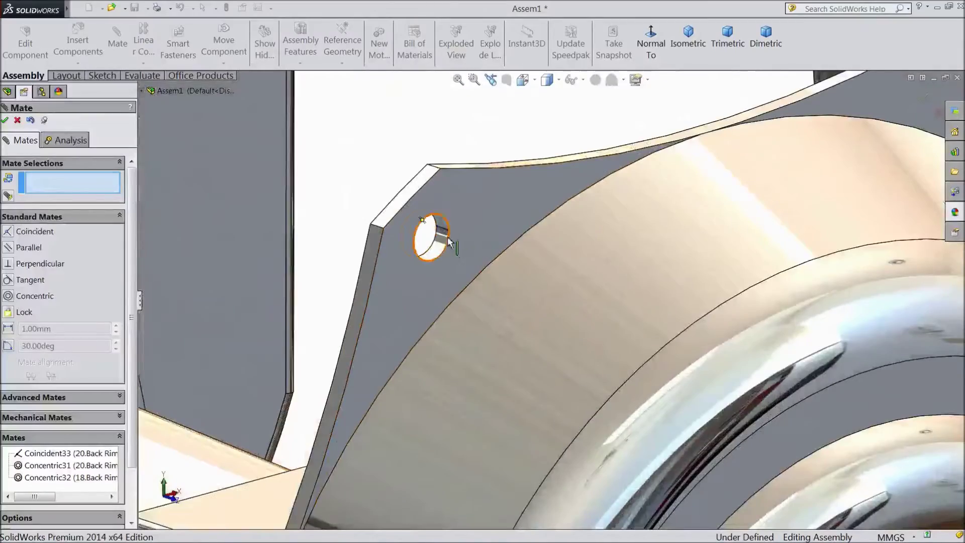
left_click(444, 234)
scroll(445, 234, "up", 10)
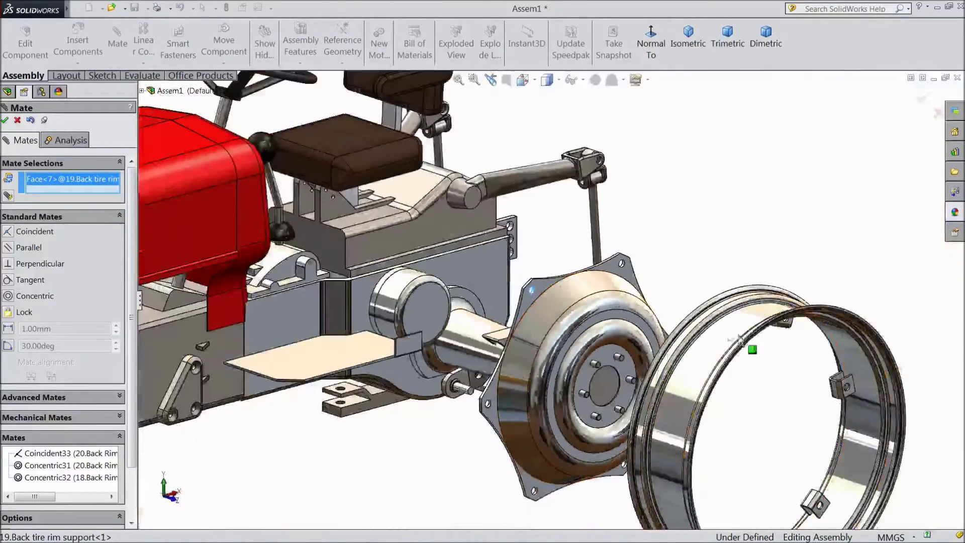
scroll(788, 357, "up", 3)
scroll(665, 340, "down", 10)
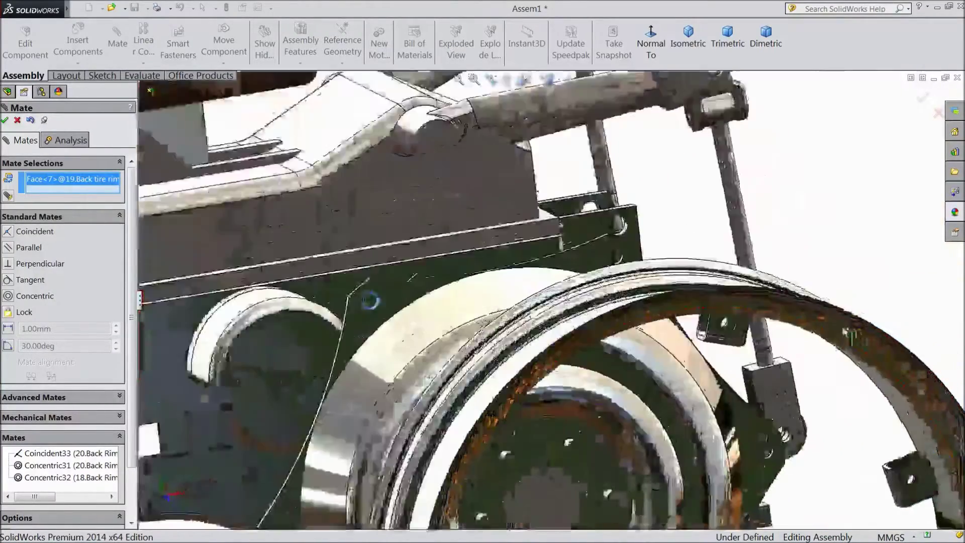
scroll(665, 340, "down", 5)
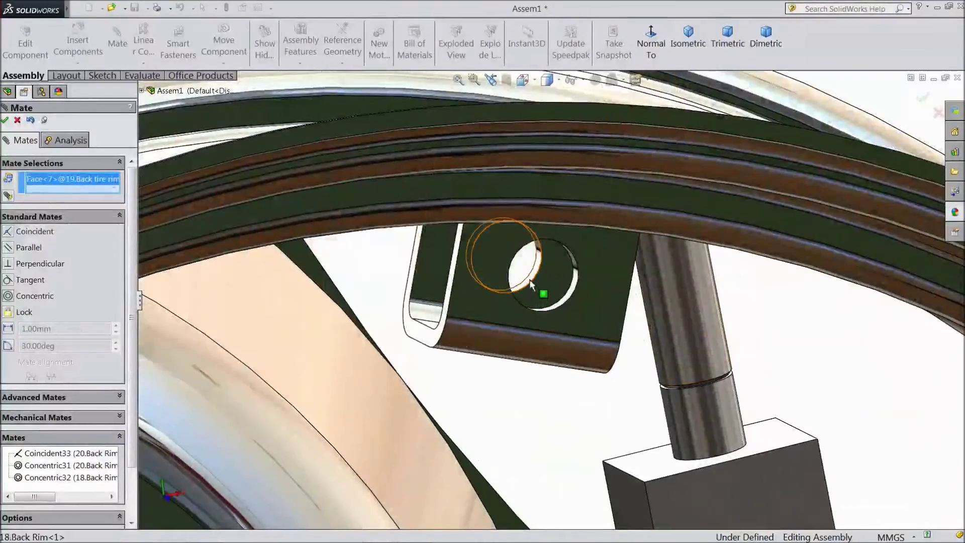
left_click(530, 284)
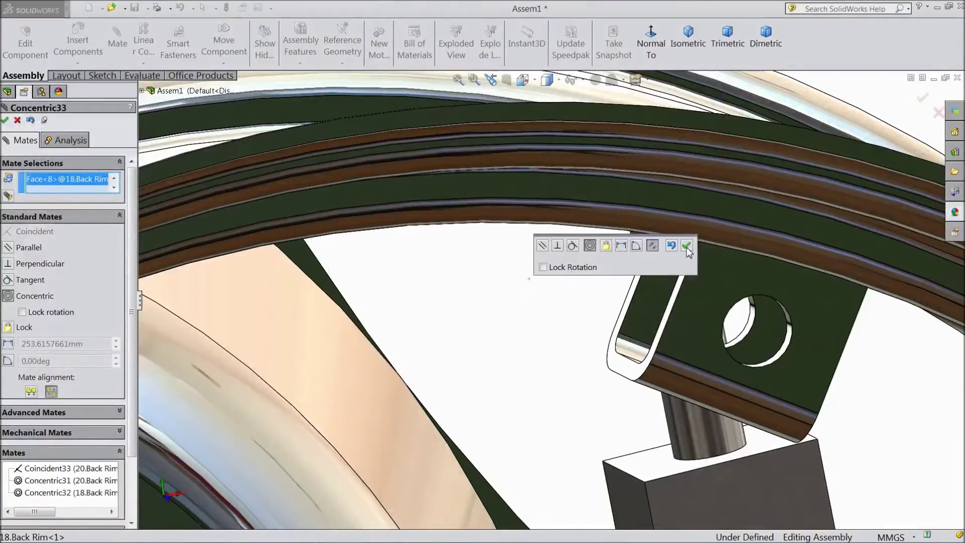
left_click(686, 245)
- Add a coincident mate between the rim support's flat corner face and the flat face of a back rim bracket
scroll(592, 261, "up", 10)
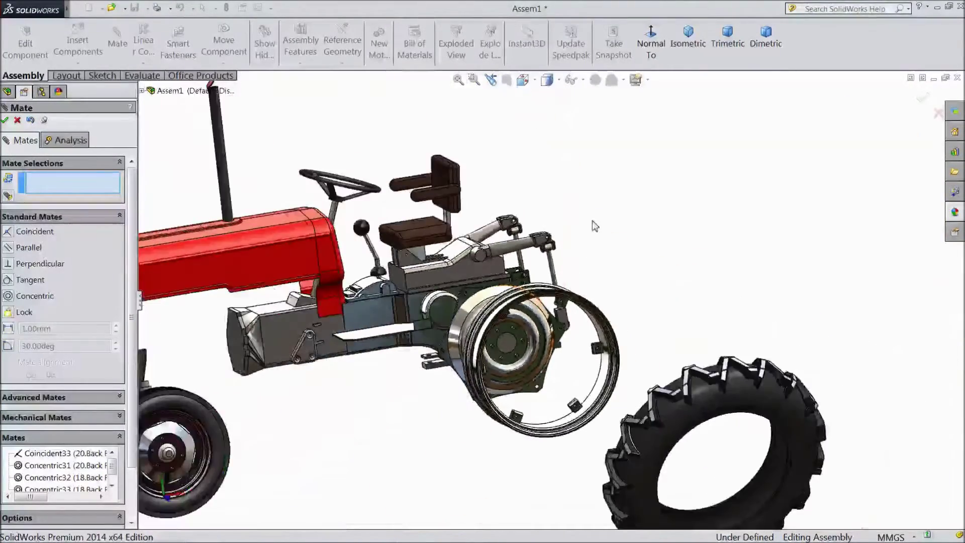
middle_click_drag(595, 225, 642, 254)
scroll(473, 286, "down", 6)
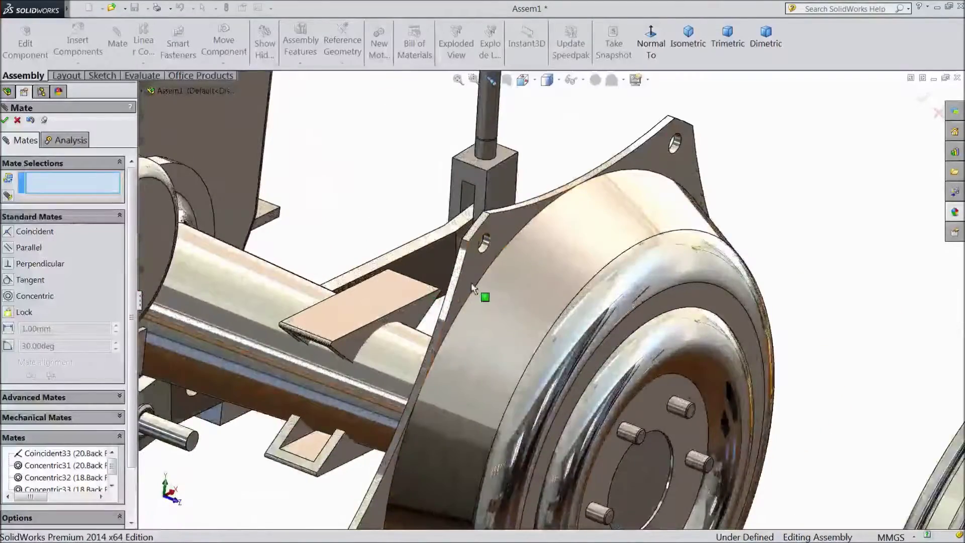
left_click(468, 272)
scroll(468, 272, "up", 6)
middle_click_drag(613, 263, 673, 302)
scroll(673, 301, "down", 8)
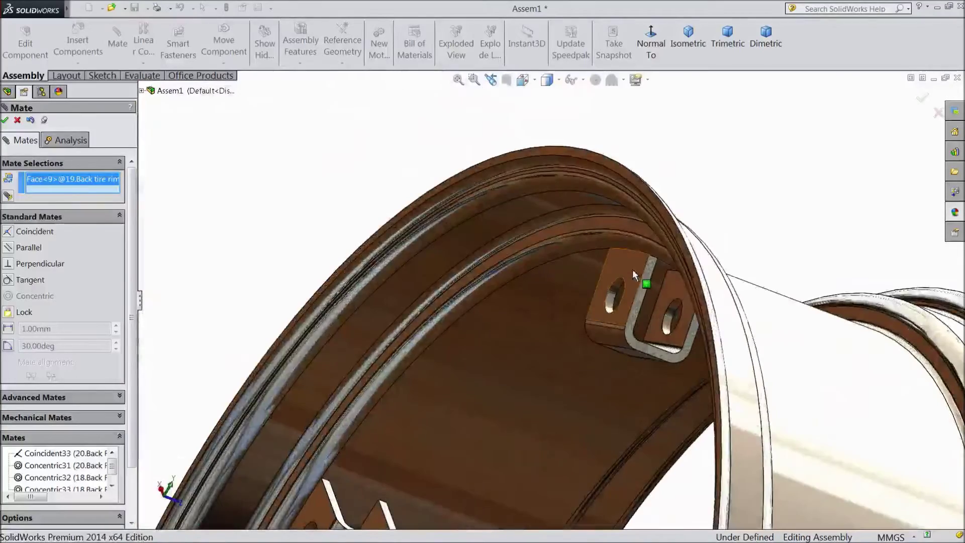
left_click(632, 269)
scroll(632, 270, "up", 8)
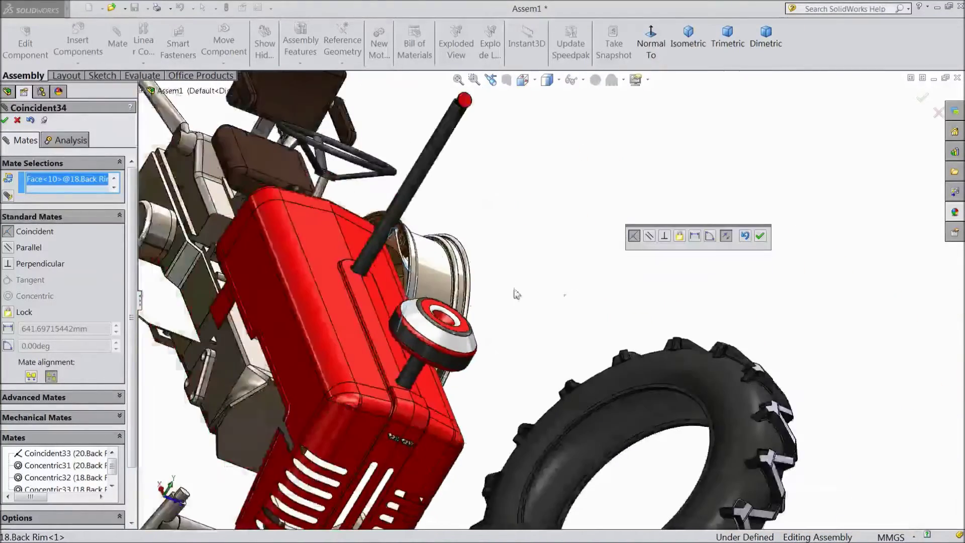
middle_click_drag(605, 287, 577, 272)
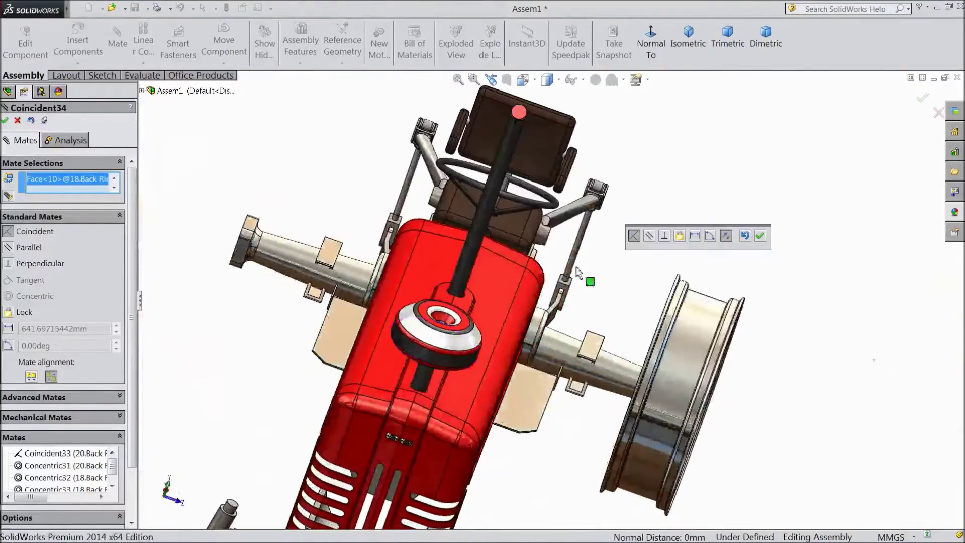
left_click(760, 235)
- Move the back tire closer to the mounted back rim
middle_click_drag(732, 269, 693, 269)
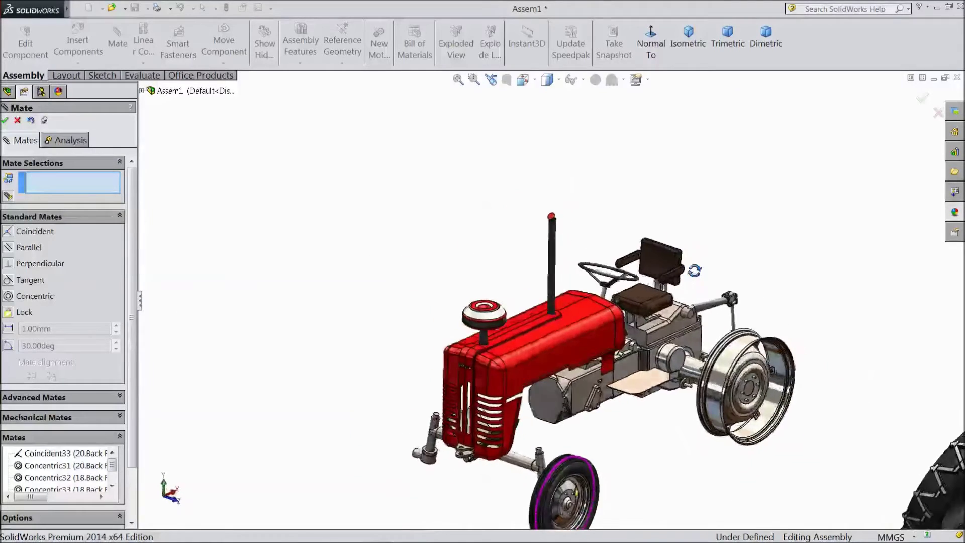
scroll(774, 363, "up", 3)
scroll(754, 398, "down", 3)
left_click_drag(880, 392, 707, 354)
scroll(681, 341, "down", 4)
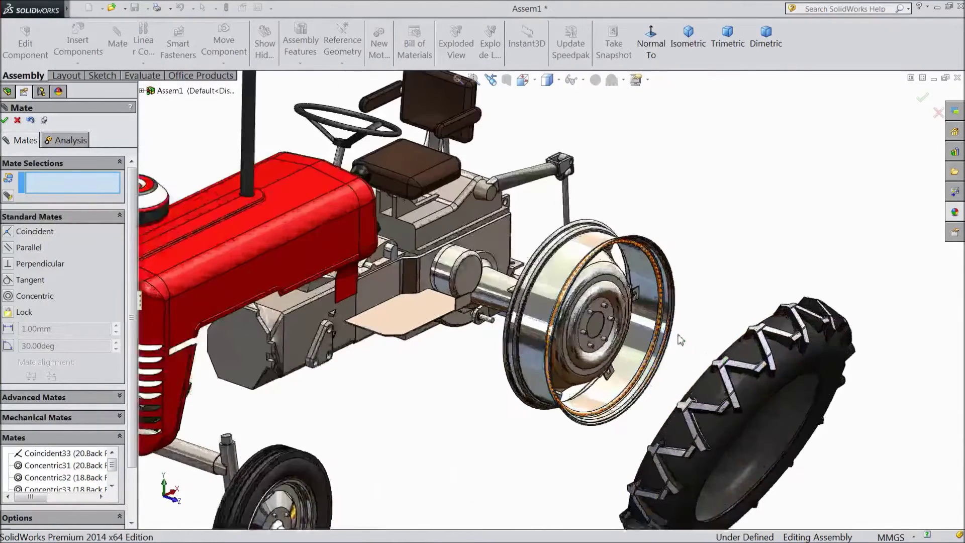
- Add a concentric mate between the back tire's inner bead face and the back rim's inner cylindrical face
scroll(694, 346, "down", 1)
scroll(825, 412, "up", 2)
scroll(823, 412, "down", 2)
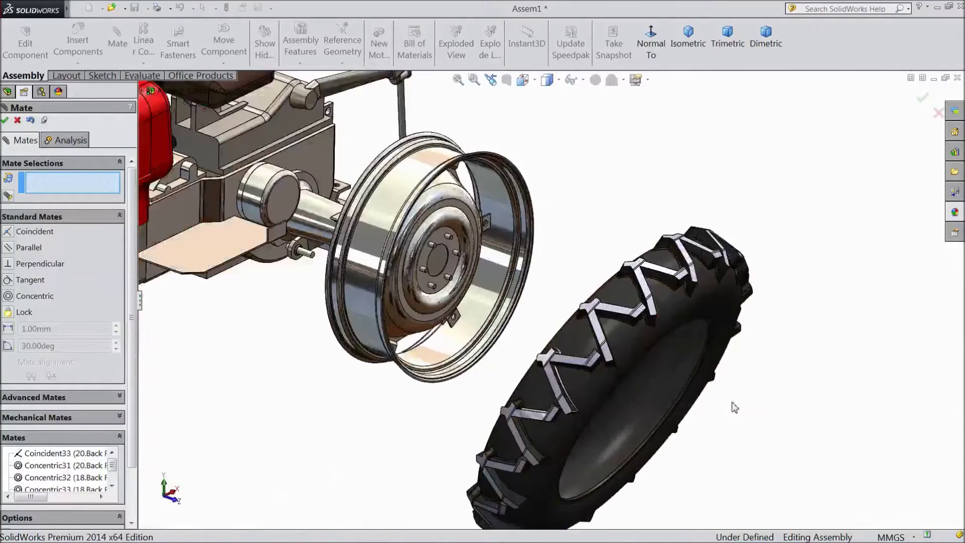
scroll(745, 393, "up", 2)
scroll(695, 410, "down", 5)
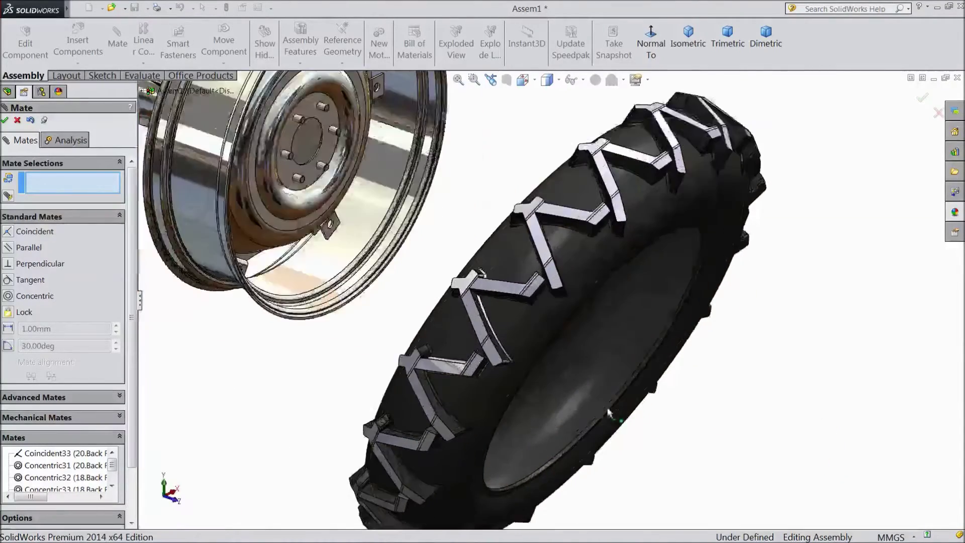
scroll(650, 427, "up", 5)
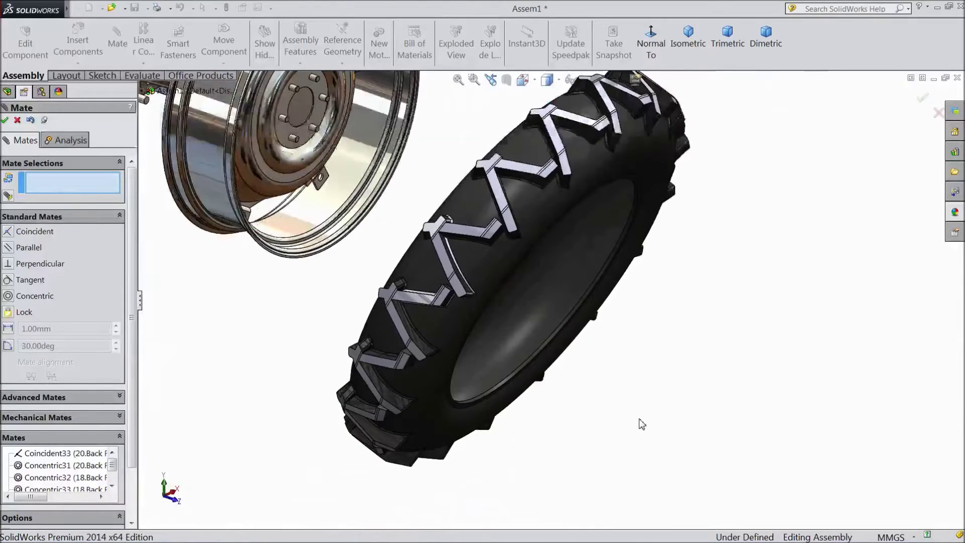
scroll(526, 348, "down", 5)
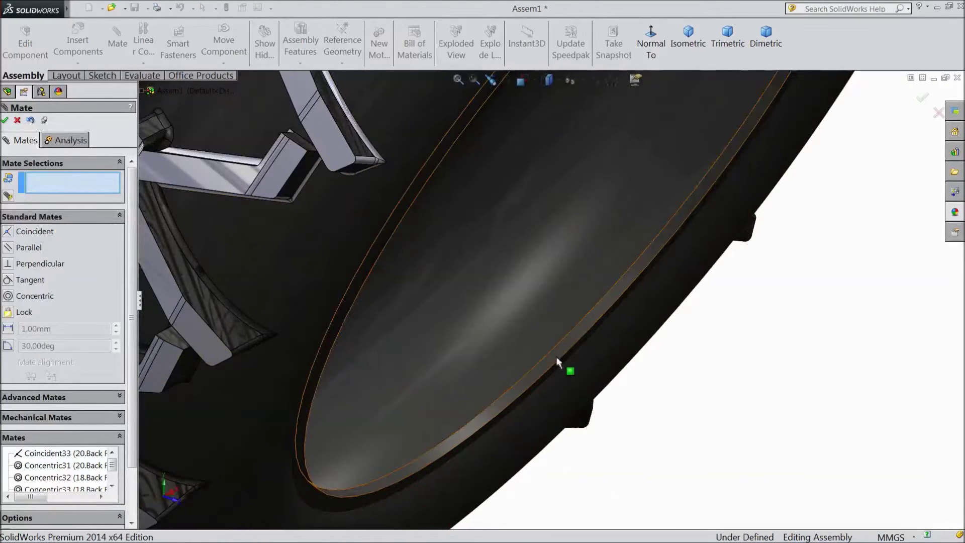
left_click(559, 362)
scroll(549, 363, "up", 3)
scroll(547, 360, "up", 1)
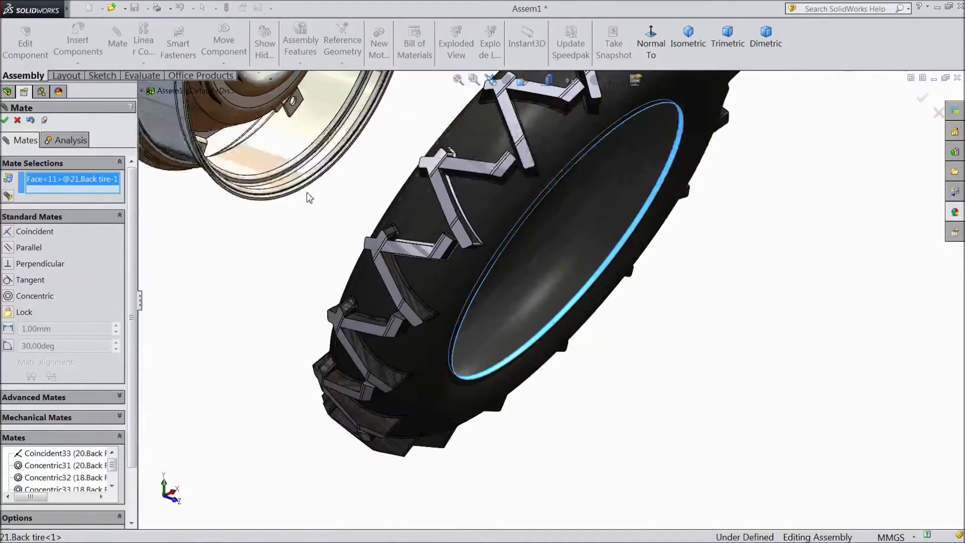
left_click(284, 160)
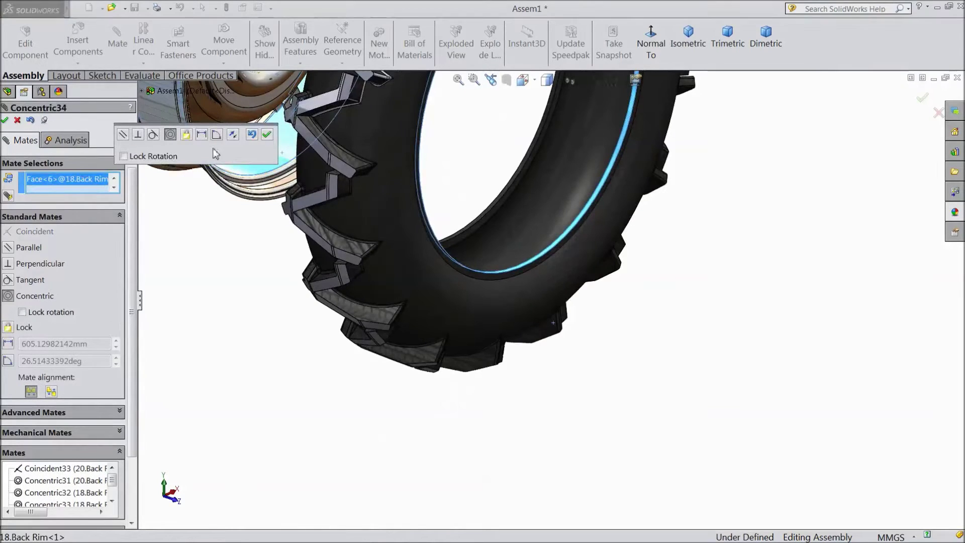
left_click(267, 135)
- Add a coincident mate between the back tire's flat ring face around its opening and the back rim's narrow flange side face
scroll(555, 256, "down", 5)
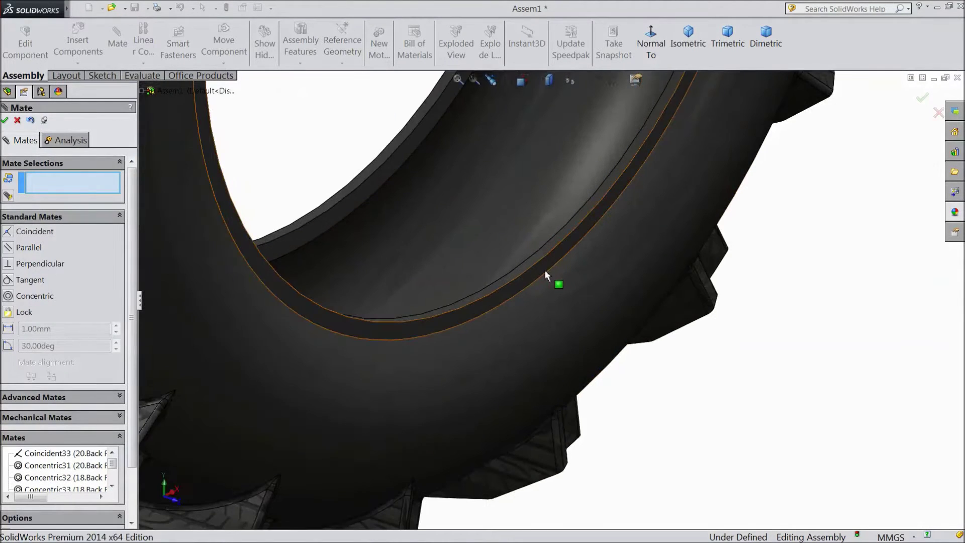
left_click(545, 272)
scroll(545, 274, "up", 6)
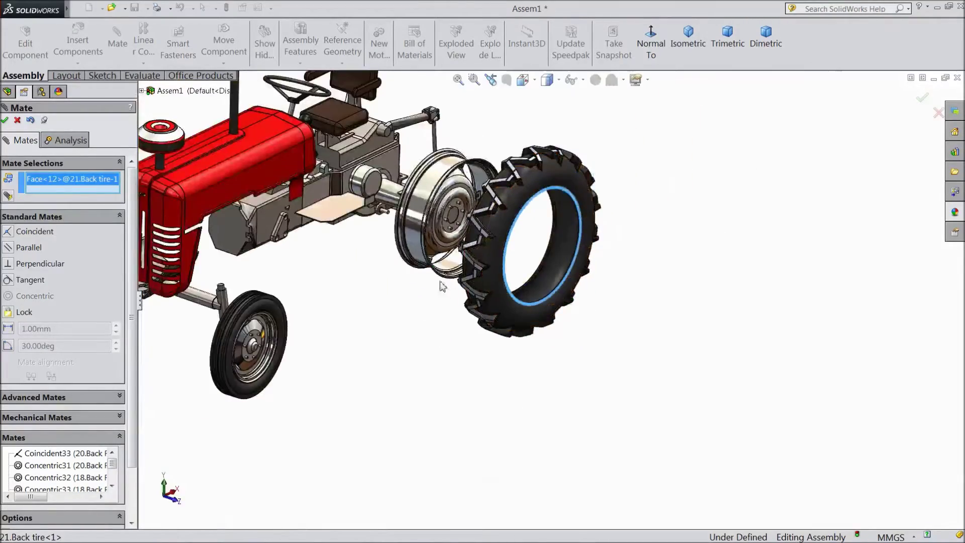
scroll(450, 291, "down", 6)
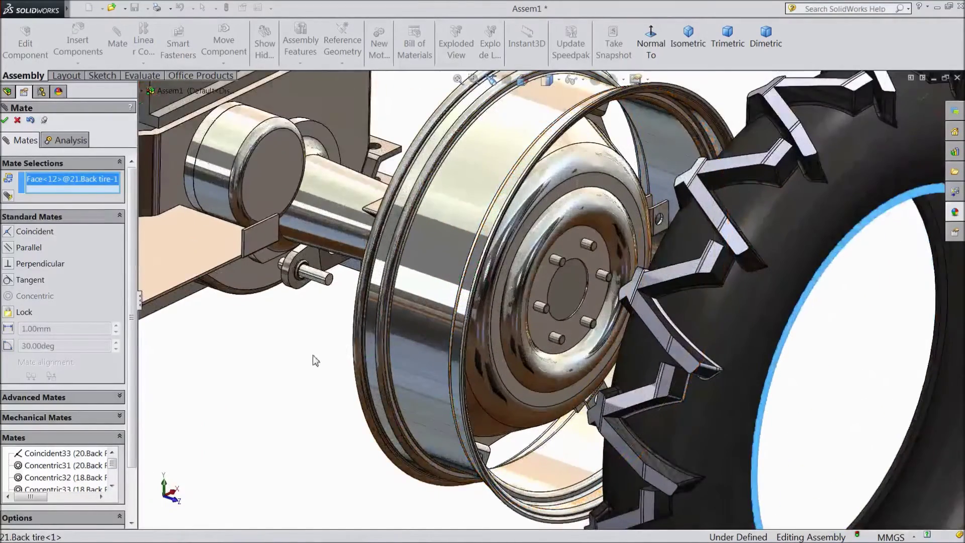
middle_click_drag(312, 355, 376, 400)
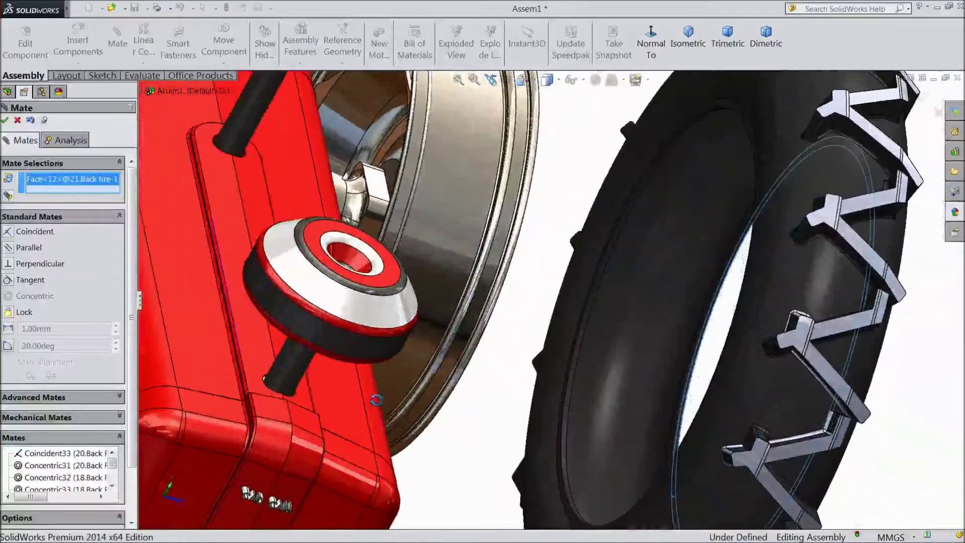
scroll(534, 233, "down", 10)
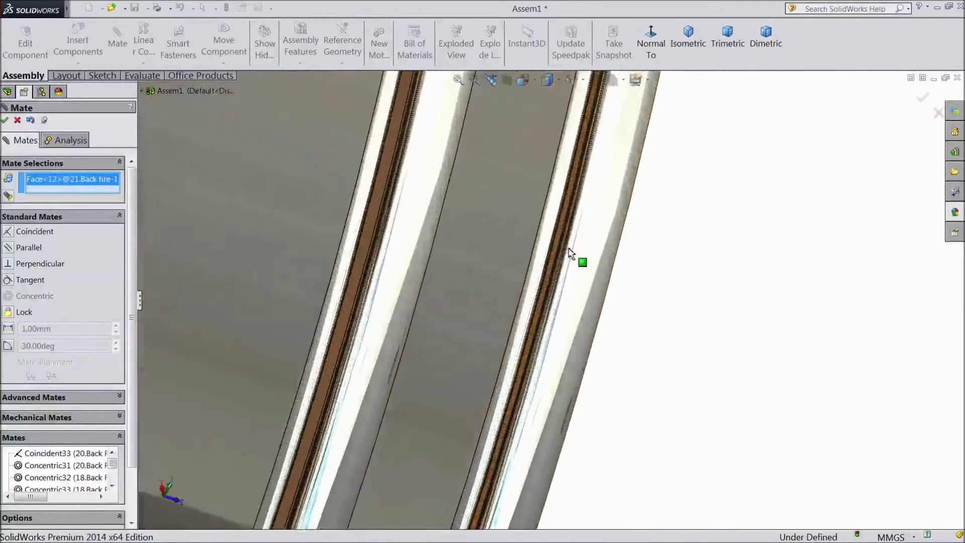
scroll(571, 244, "up", 6)
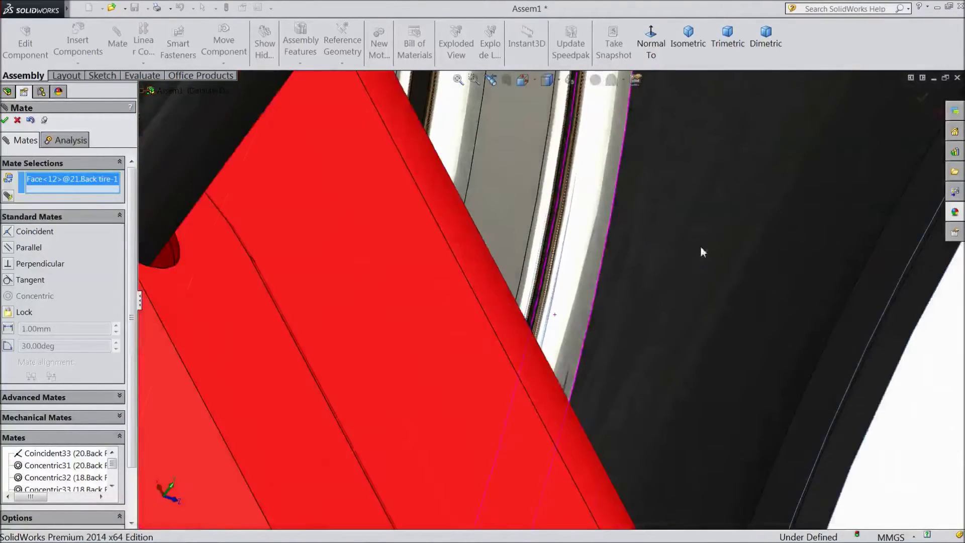
left_click(556, 199)
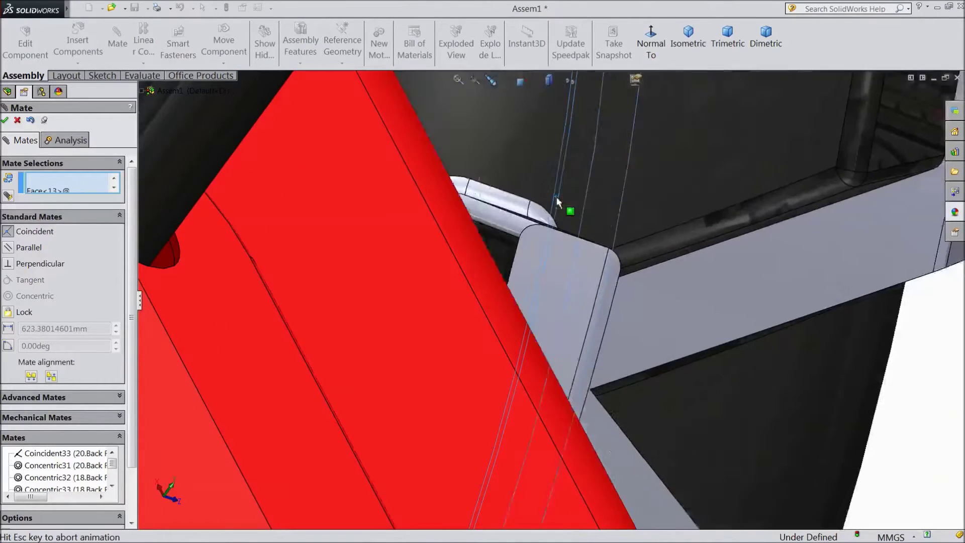
left_click(698, 162)
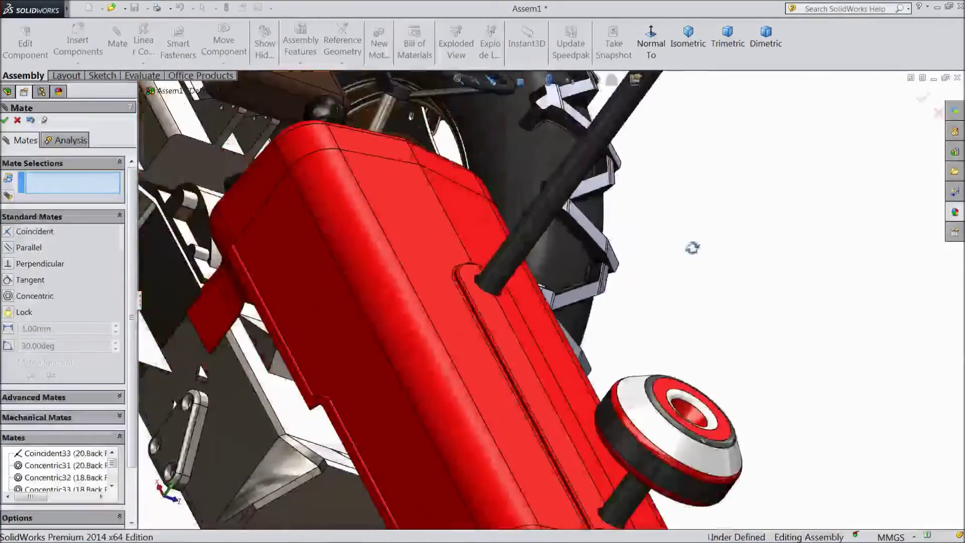
- Inspect the mounted back wheel and the whole tractor, and finish the mating session
middle_click_drag(693, 250, 638, 209)
scroll(636, 211, "up", 5)
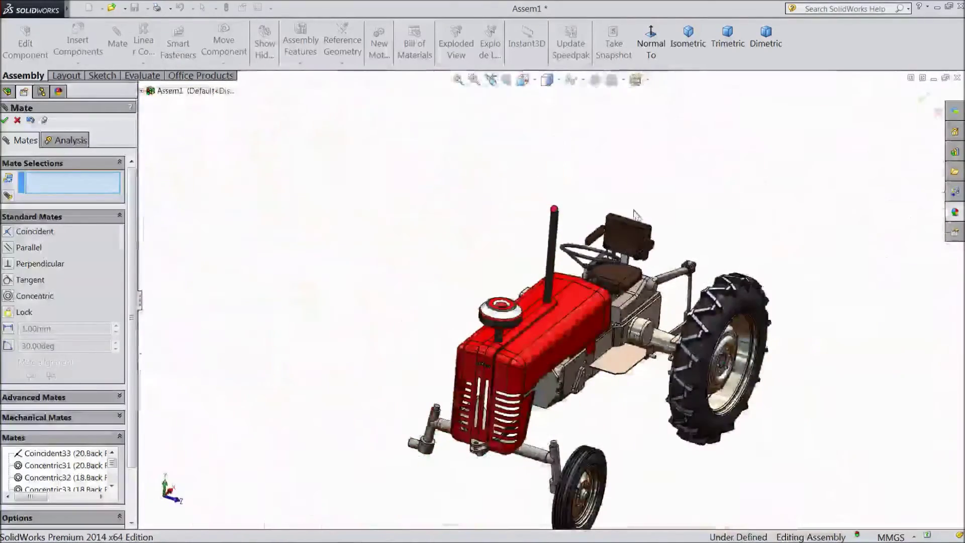
mouse_move(815, 359)
middle_mouse_down()
mouse_move(812, 302)
mouse_move(802, 351)
middle_mouse_up()
scroll(788, 401, "down", 2)
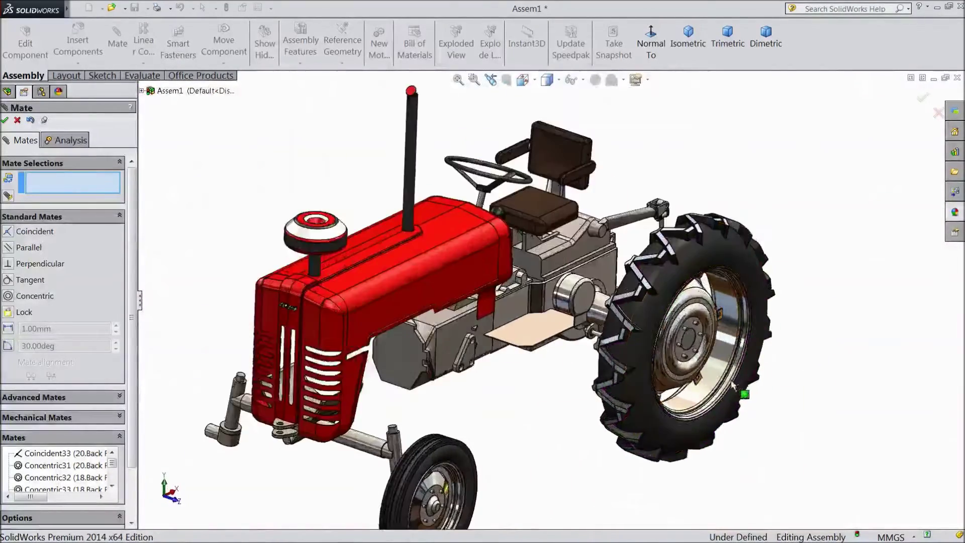
scroll(713, 411, "up", 2)
scroll(696, 404, "down", 1)
mouse_move(778, 193)
middle_mouse_down()
mouse_move(759, 192)
mouse_move(769, 192)
middle_mouse_up()
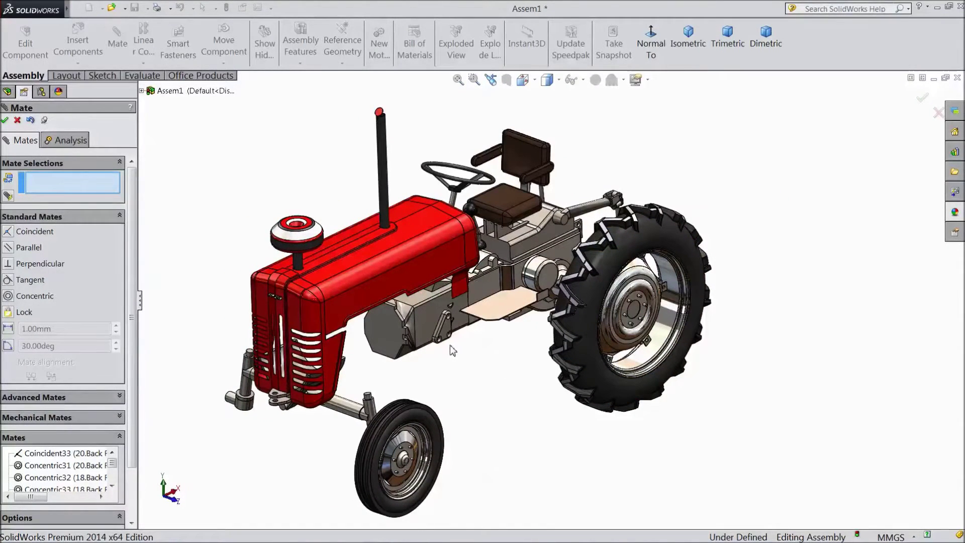
left_click(5, 120)
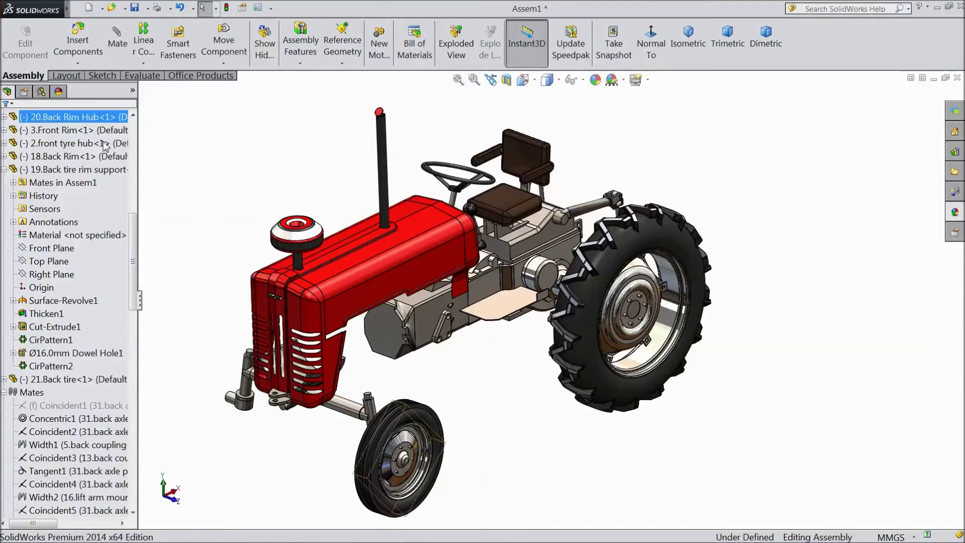
- Start mirroring components with the assembly's Front Plane as the mirror plane
left_click_drag(136, 238, 136, 121)
left_click(49, 185)
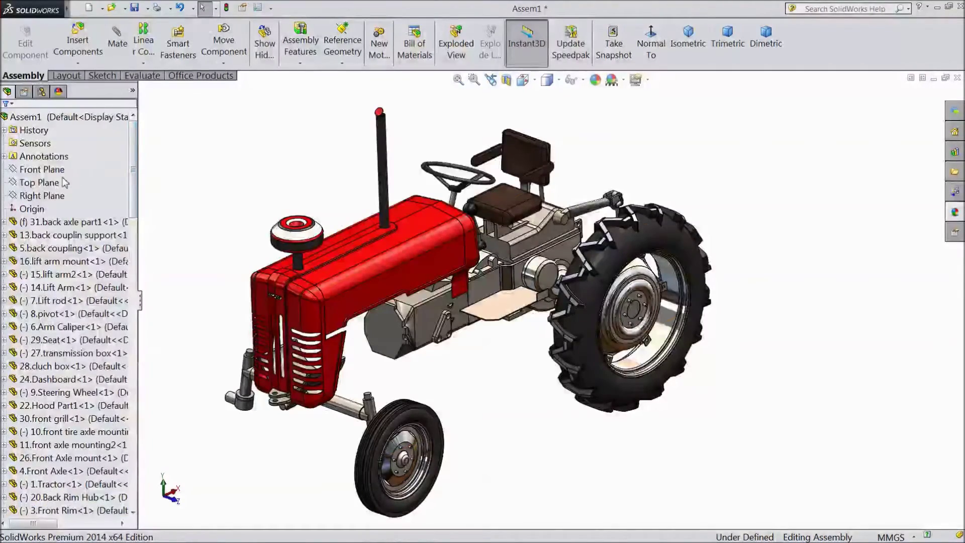
left_click(53, 172)
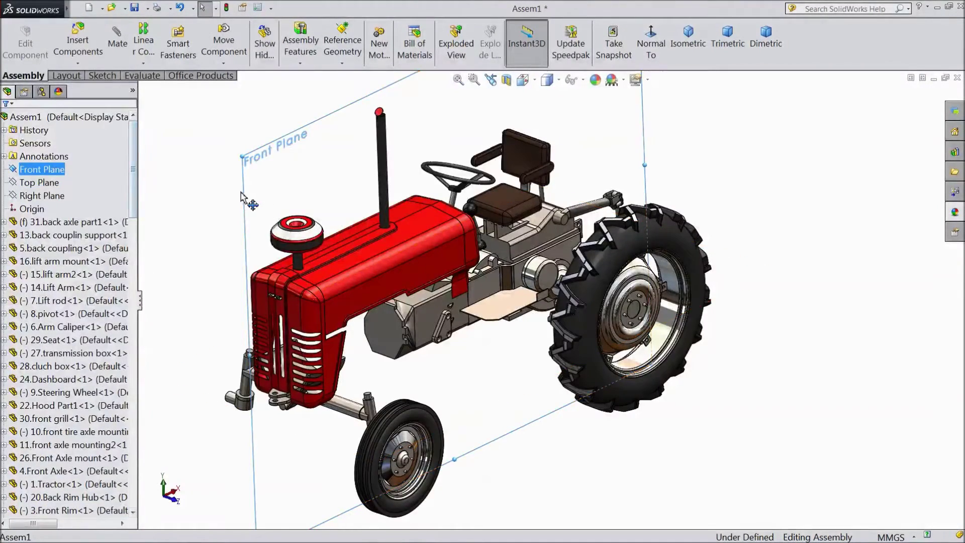
scroll(240, 193, "up", 1)
mouse_move(226, 194)
middle_mouse_down()
mouse_move(264, 205)
mouse_move(231, 188)
middle_mouse_up()
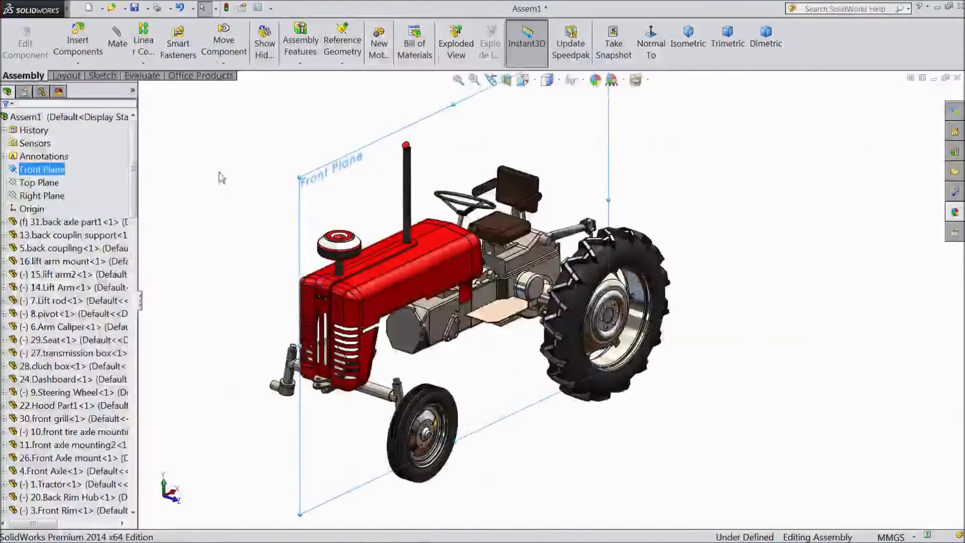
left_click(145, 65)
left_click(180, 151)
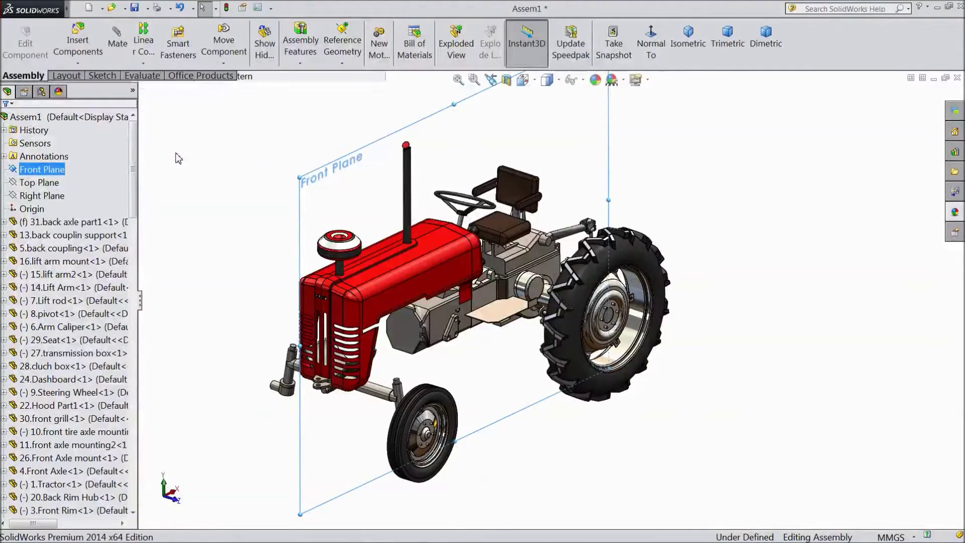
- Add the front tire, front rim and front tyre hub to the components to mirror
scroll(444, 455, "down", 5)
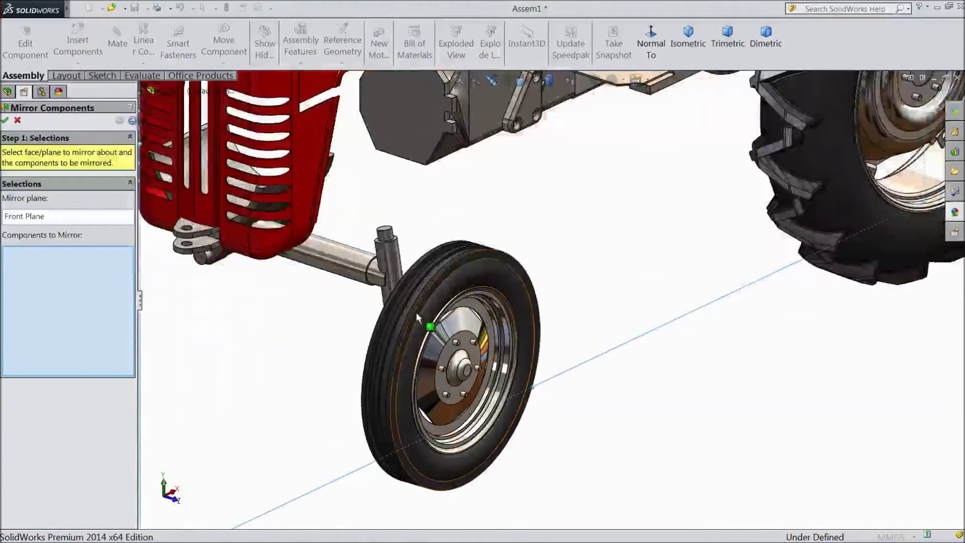
left_click(448, 373)
left_click(446, 381)
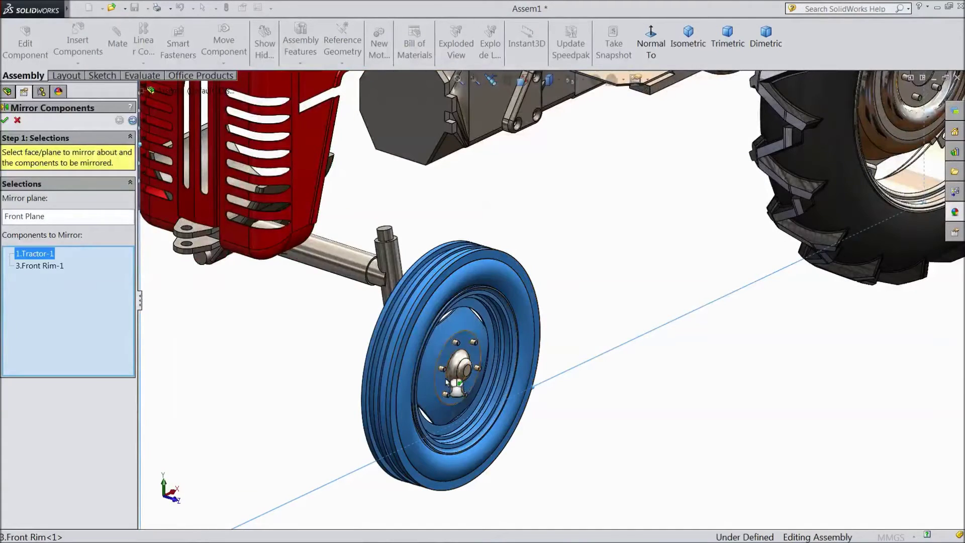
middle_click_drag(358, 354, 381, 366)
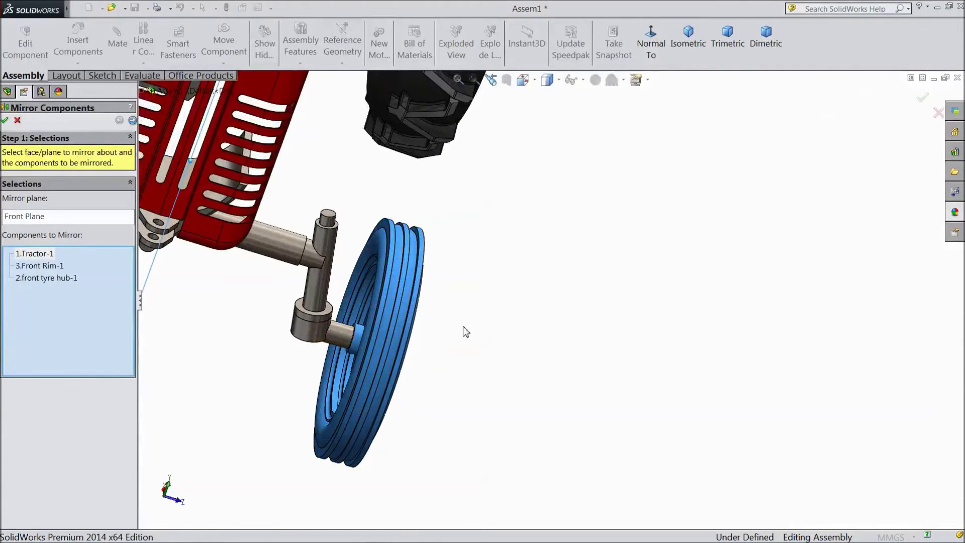
- Add the back rim hub, back tire rim support, back rim and back tire to the selection and complete the mirror
scroll(464, 327, "up", 2)
middle_click_drag(491, 330, 462, 332)
scroll(779, 189, "down", 4)
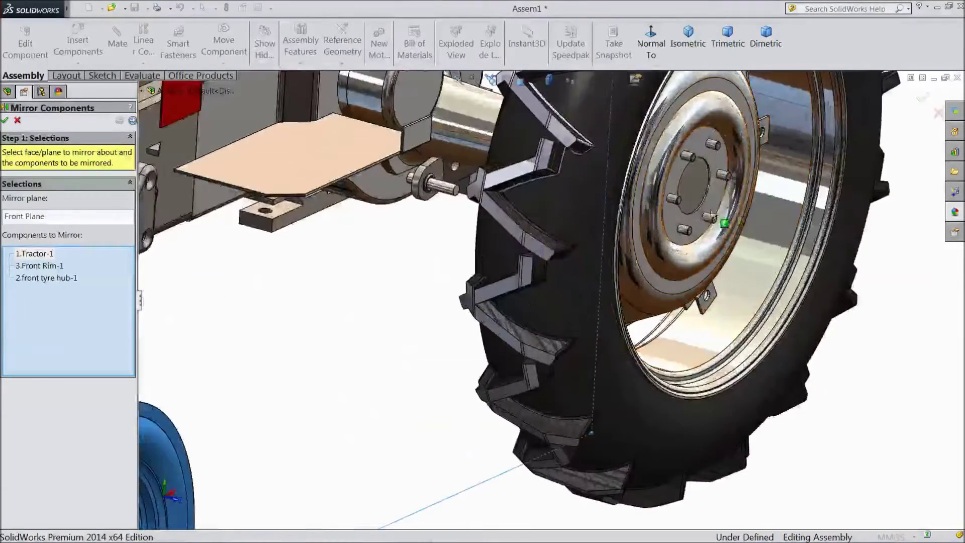
left_click(693, 206)
left_click(701, 246)
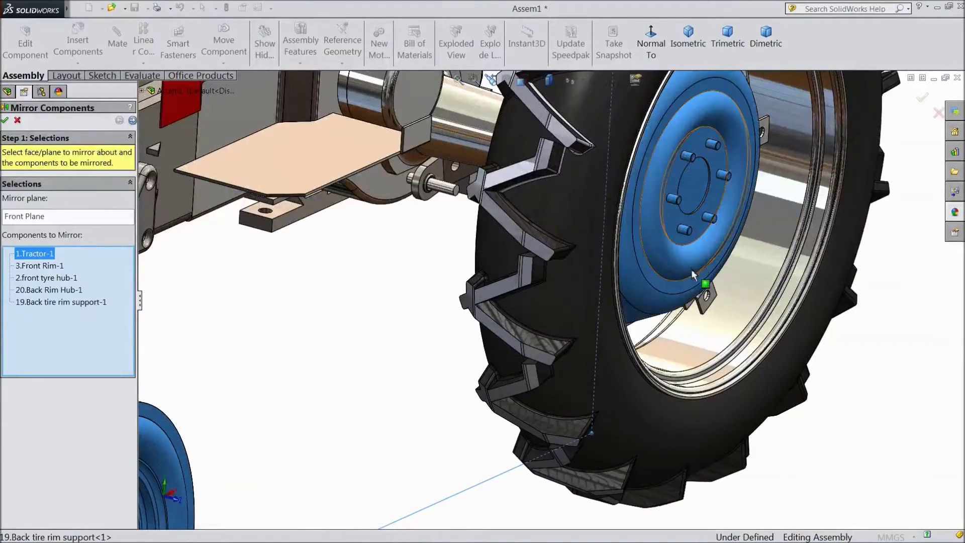
left_click(753, 375)
left_click(758, 400)
scroll(552, 302, "up", 5)
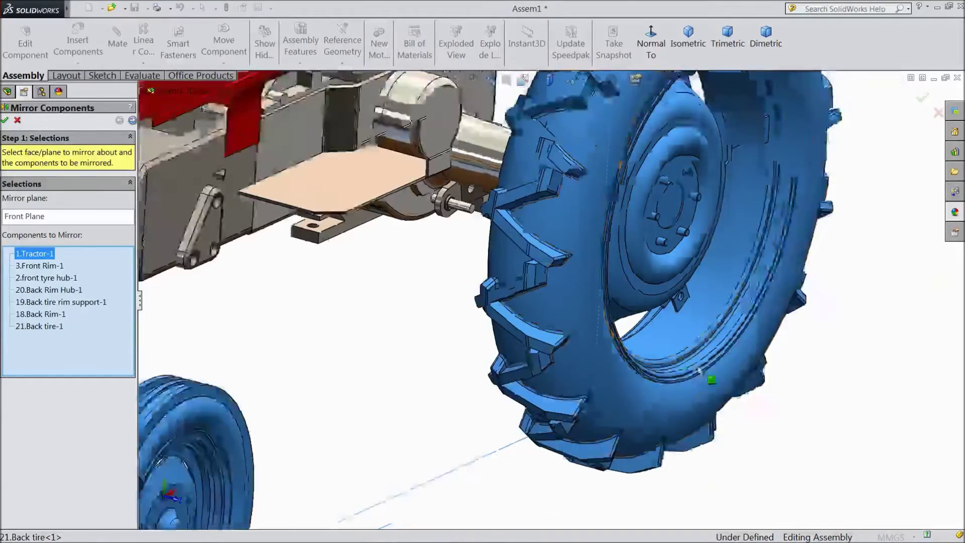
scroll(349, 193, "down", 1)
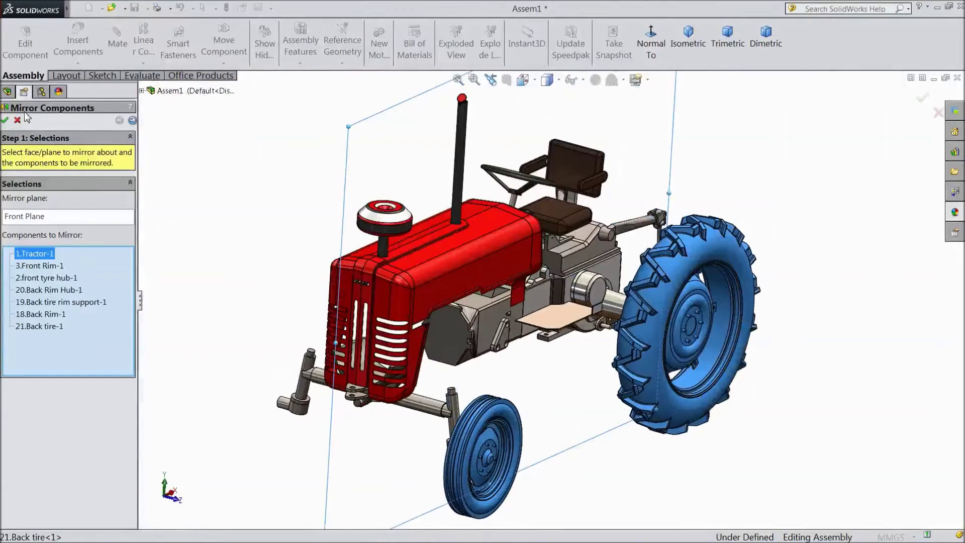
left_click(4, 120)
- Insert the open part 25b.Back wheel cover right beside the original back wheel
scroll(243, 207, "up", 2)
middle_click_drag(293, 216, 323, 228)
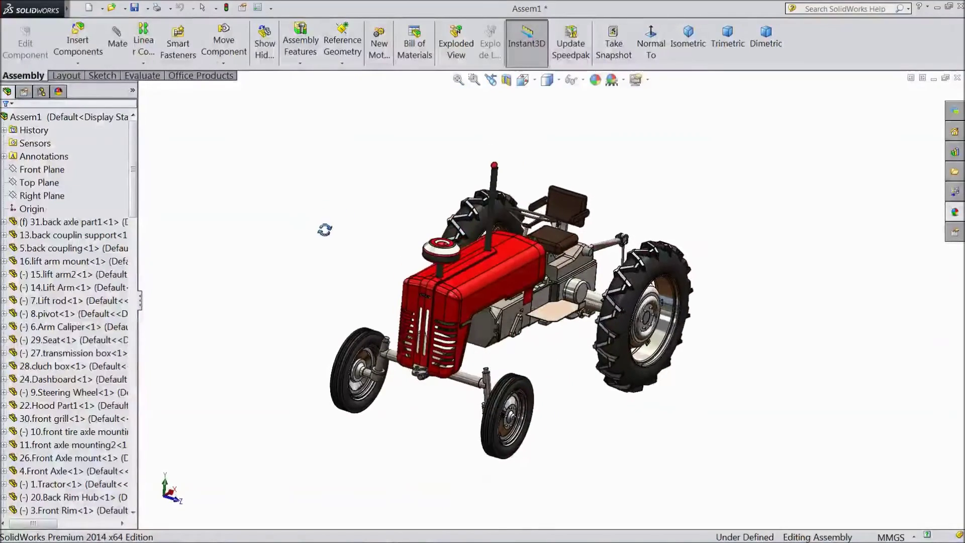
scroll(544, 322, "down", 2)
scroll(543, 322, "down", 1)
middle_click_drag(553, 352, 570, 296)
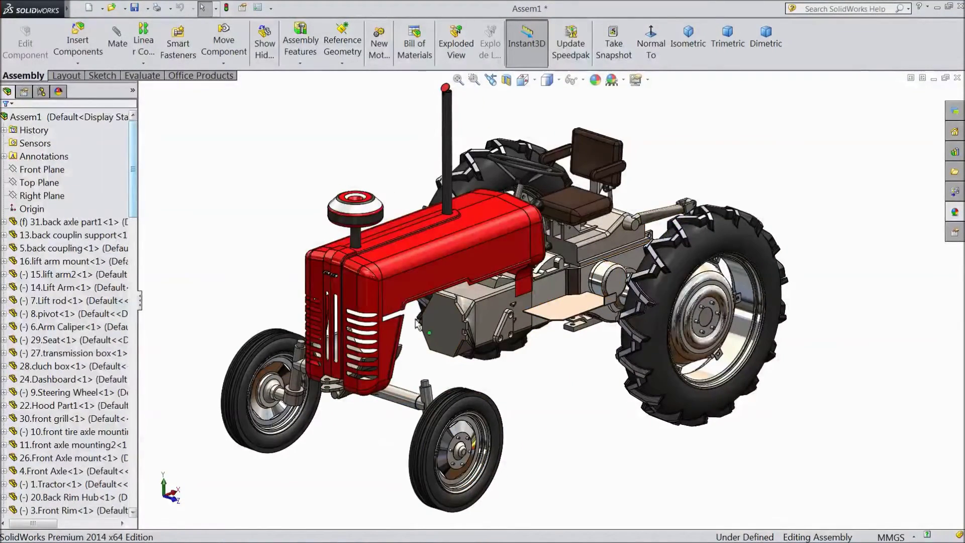
left_click(78, 65)
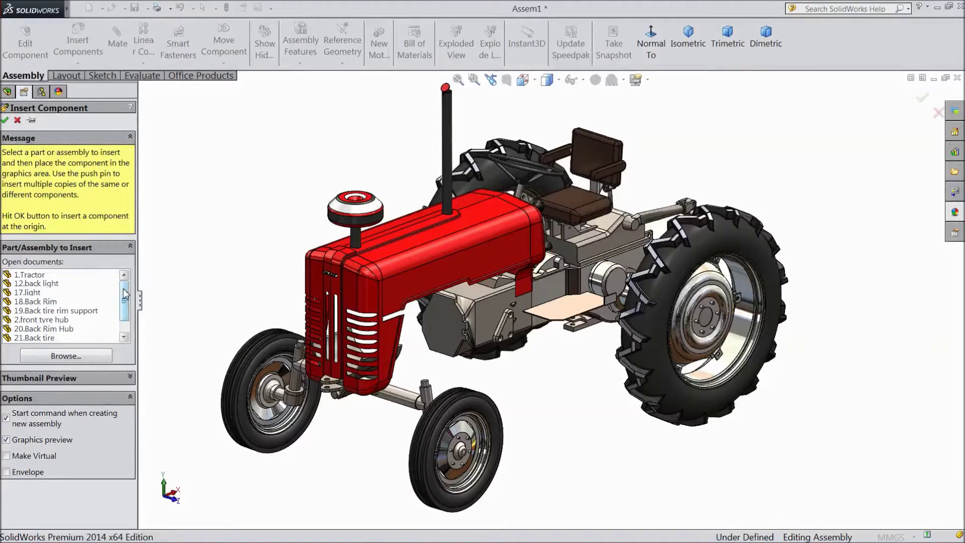
left_click_drag(125, 293, 125, 304)
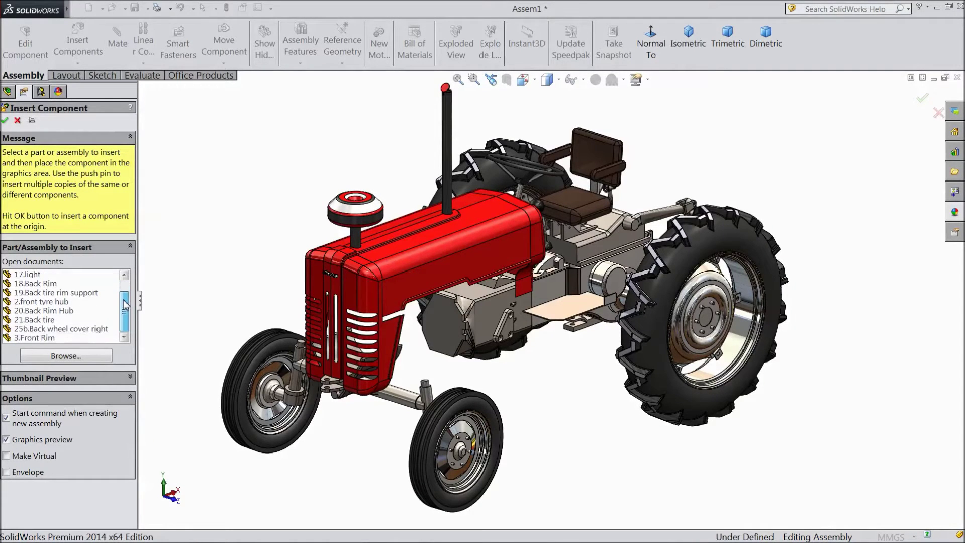
left_click(68, 329)
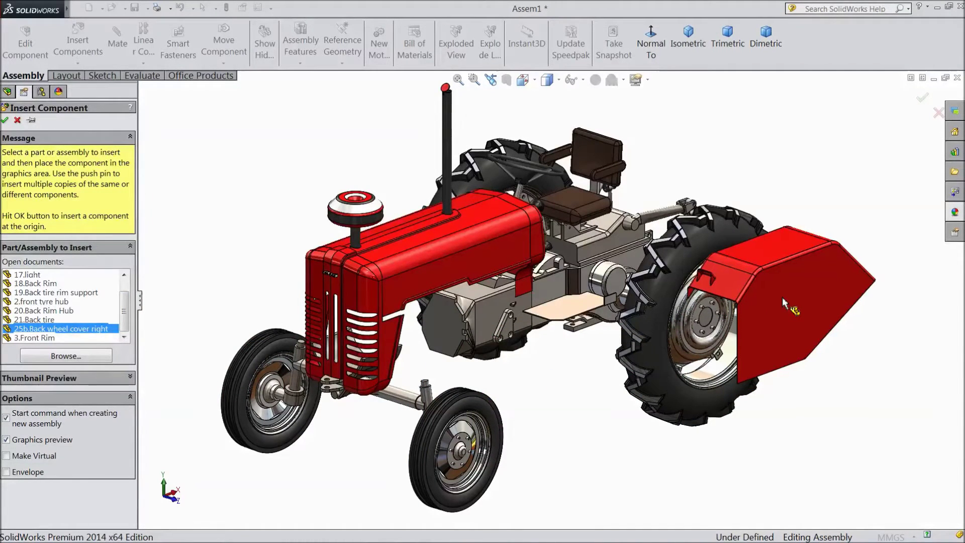
left_click(784, 298)
- Move the right back wheel cover across the tractor to the mirrored back tire
scroll(783, 298, "up", 2)
left_click_drag(757, 301, 752, 170)
middle_click_drag(773, 249, 813, 252)
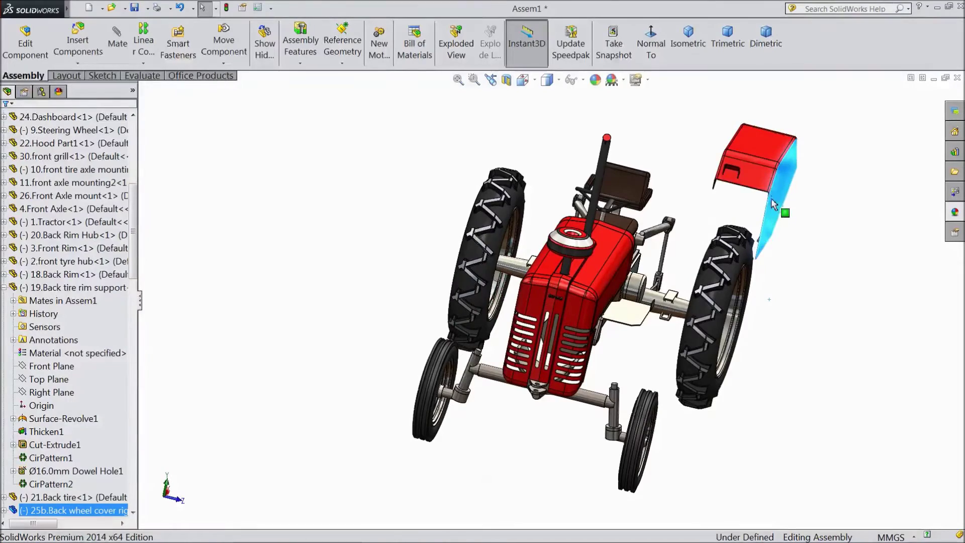
left_click_drag(781, 206, 505, 178)
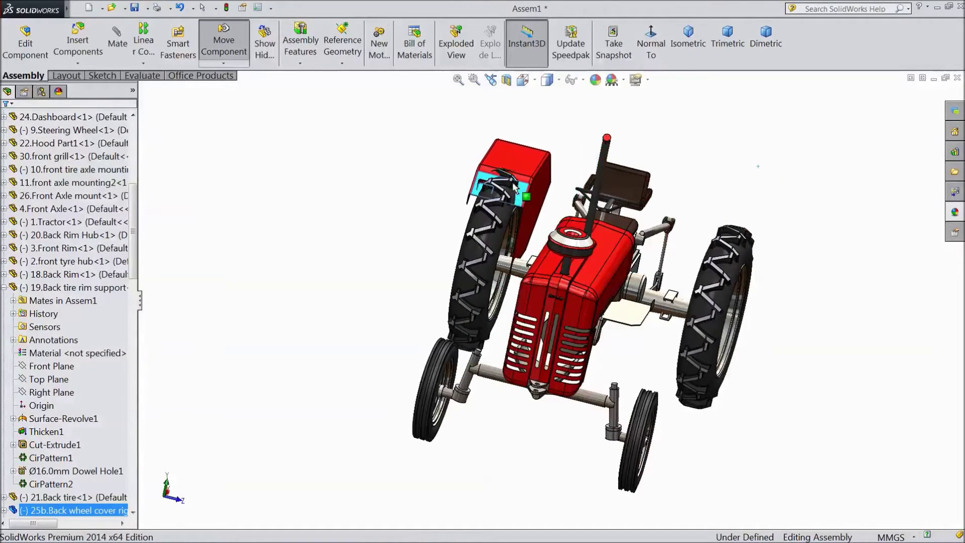
- Insert the part 25a.back wheel cover left from the Tractor file folder, placing it above the original back tire
middle_click_drag(379, 198, 372, 228)
left_click(77, 49)
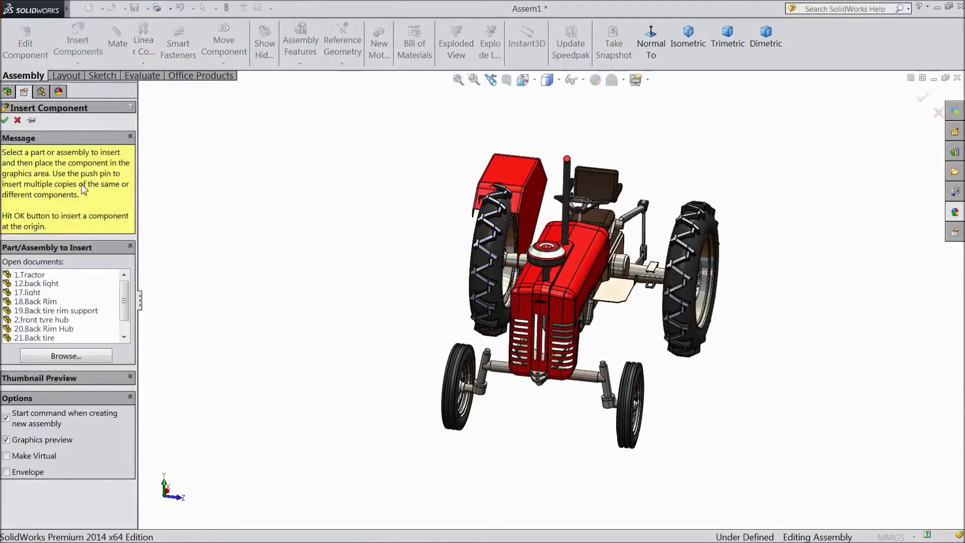
left_click(65, 356)
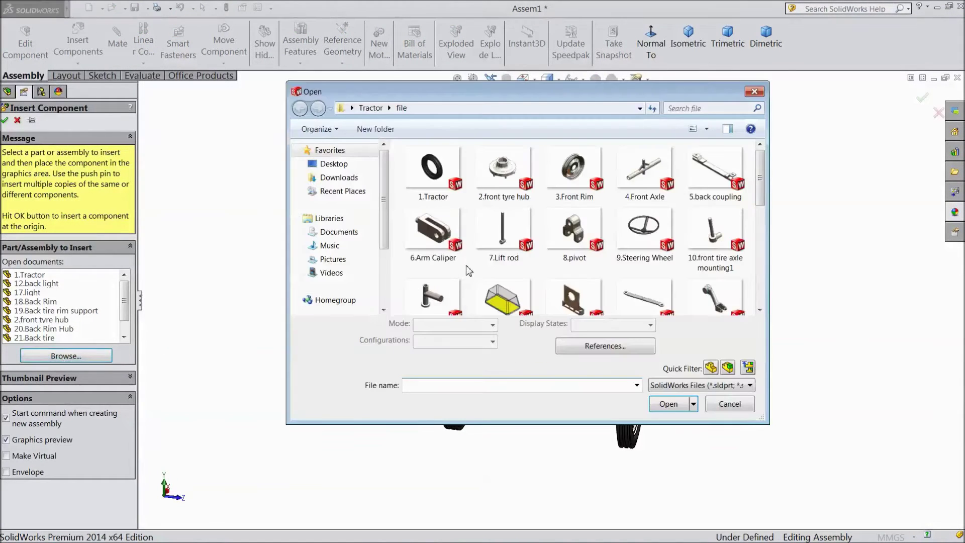
left_click_drag(759, 186, 771, 253)
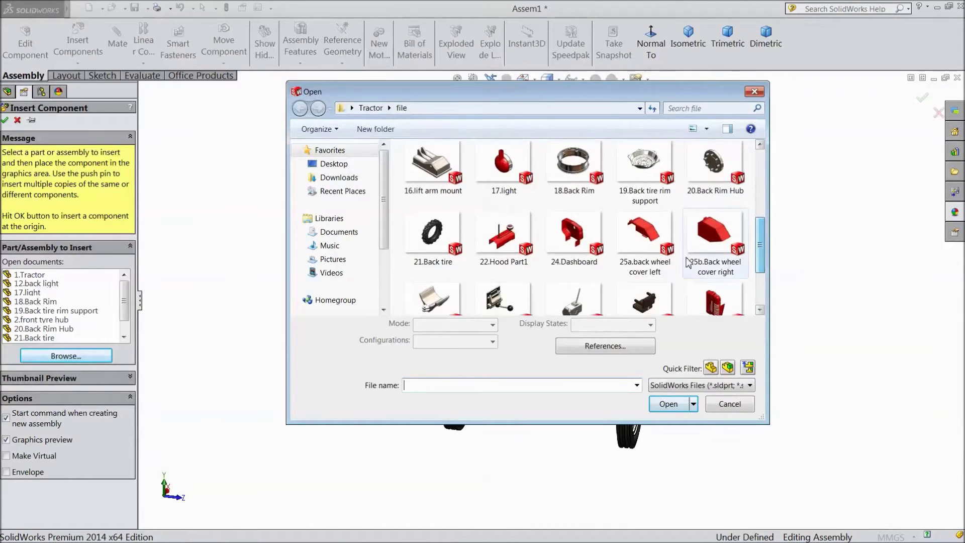
left_click(645, 238)
left_click(668, 406)
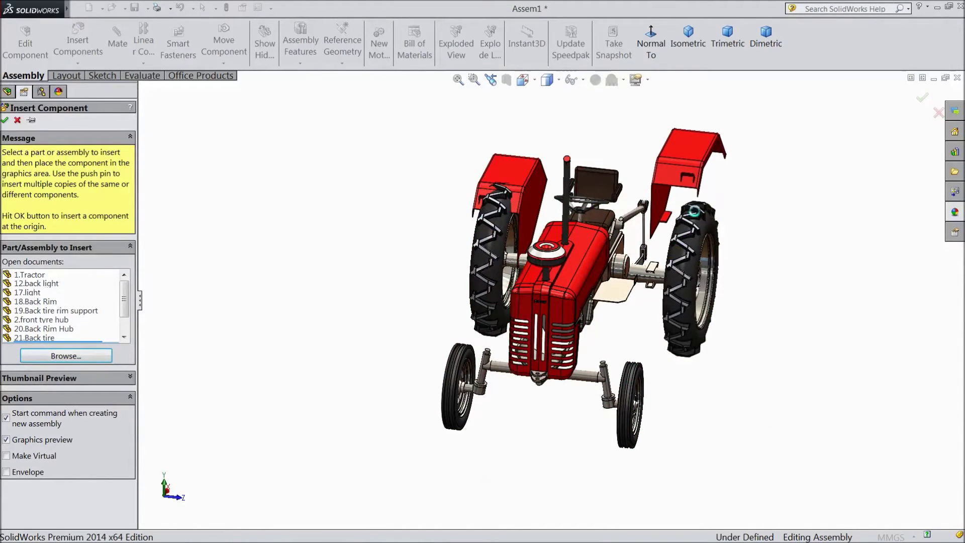
left_click(694, 211)
- Add a coincident mate between the back axle bracket's flat top face and the underside of the left wheel cover's mounting tab
scroll(636, 271, "down", 5)
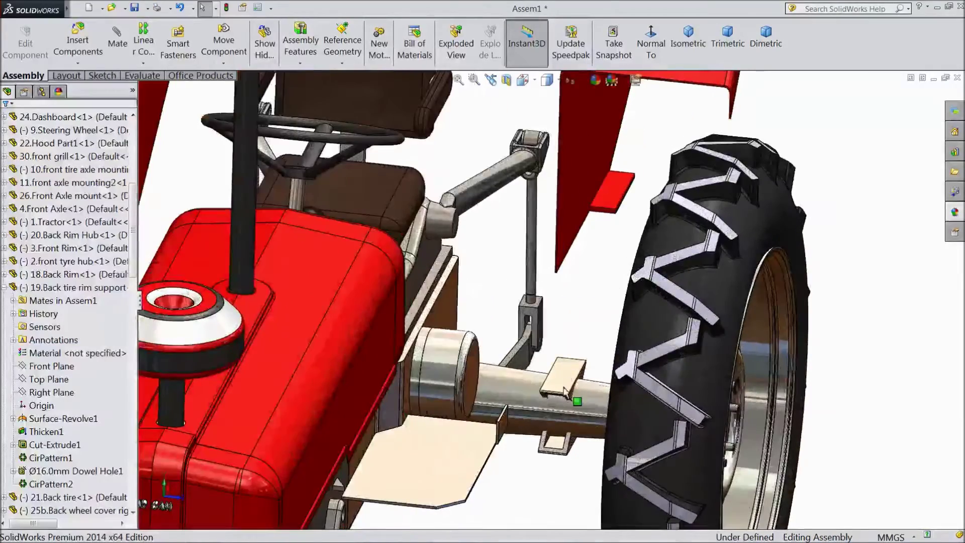
left_click(563, 382)
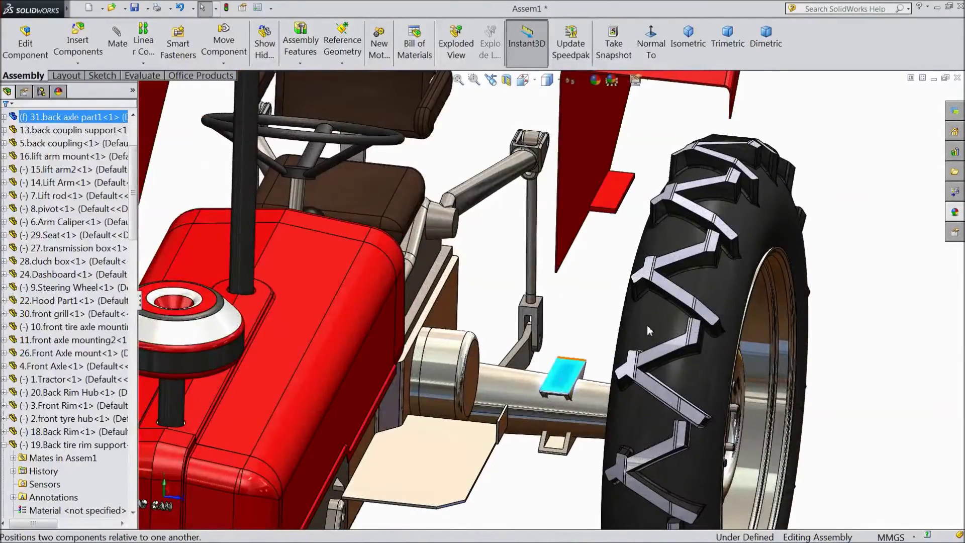
middle_click_drag(605, 279, 616, 186)
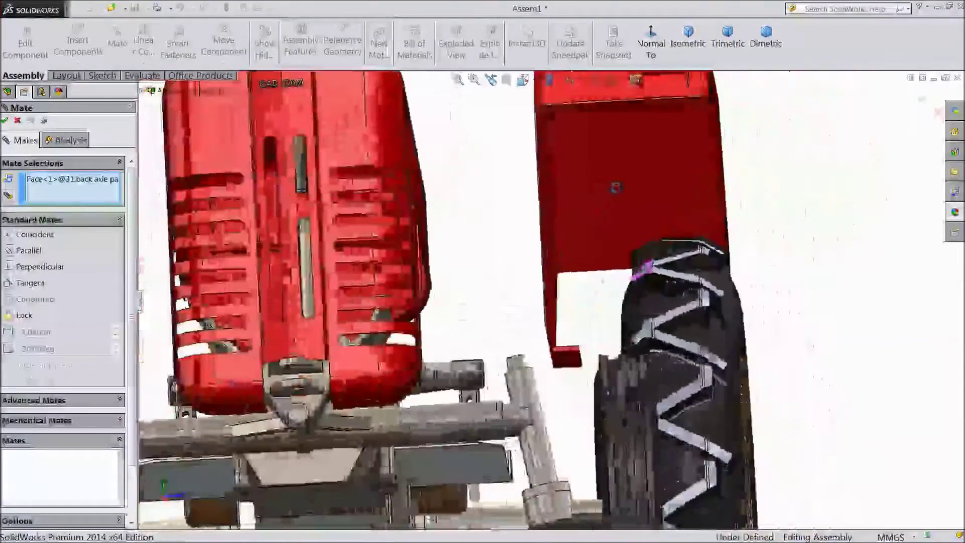
left_click(576, 366)
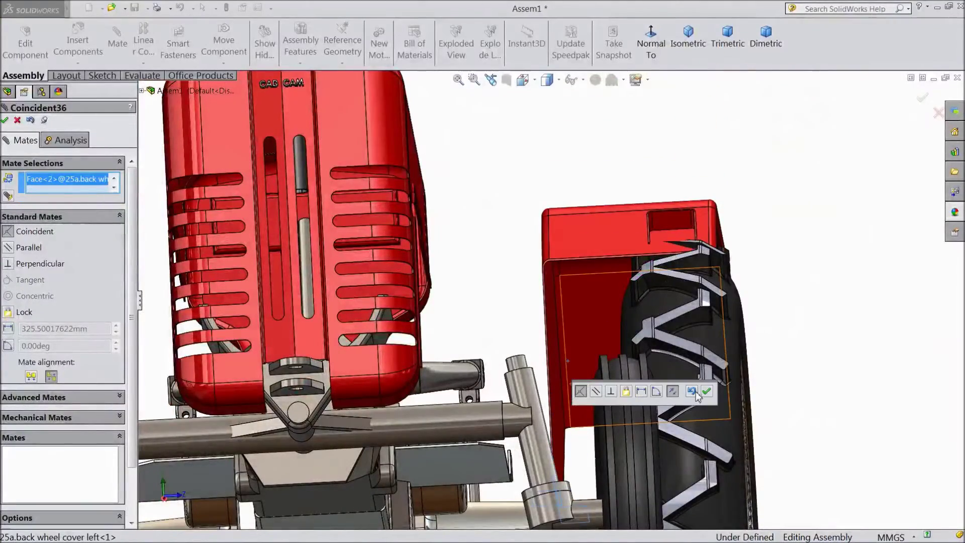
left_click(706, 392)
- Add a coincident mate between the axle bracket's wheel-side end face and the outer side face of the left wheel cover's mounting tab
middle_click_drag(790, 194, 775, 280)
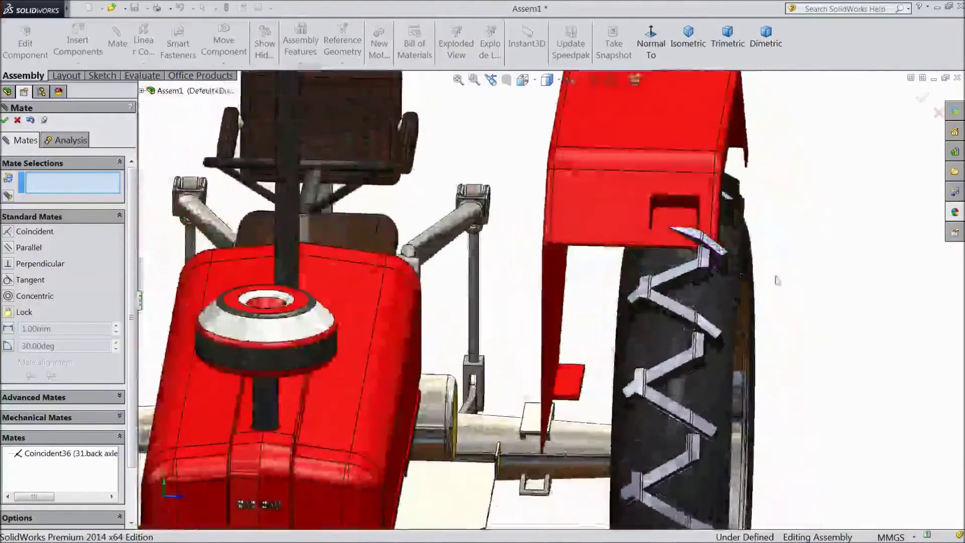
scroll(553, 439, "down", 2)
scroll(553, 440, "down", 2)
mouse_move(615, 279)
middle_mouse_down()
mouse_move(597, 268)
mouse_move(611, 276)
middle_mouse_up()
scroll(515, 427, "down", 4)
scroll(518, 395, "down", 2)
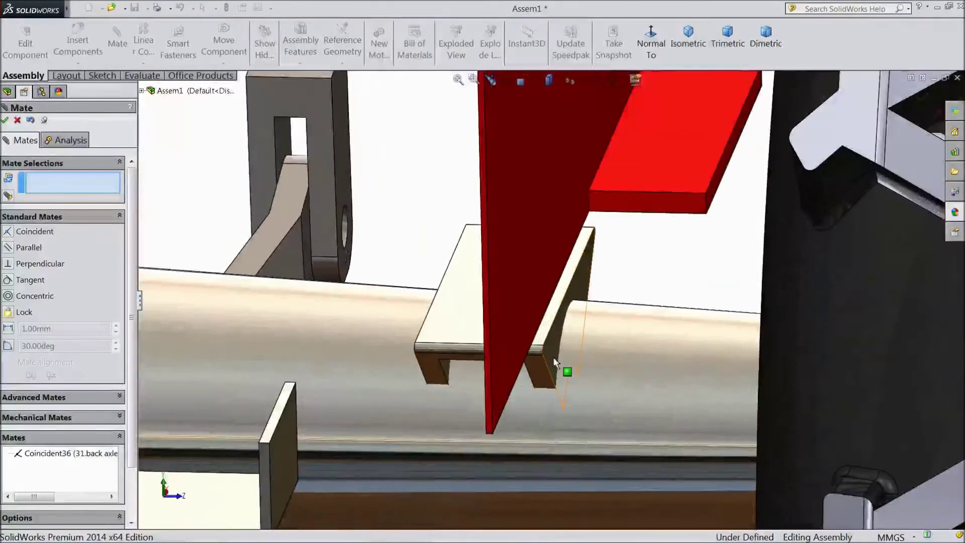
left_click(555, 372)
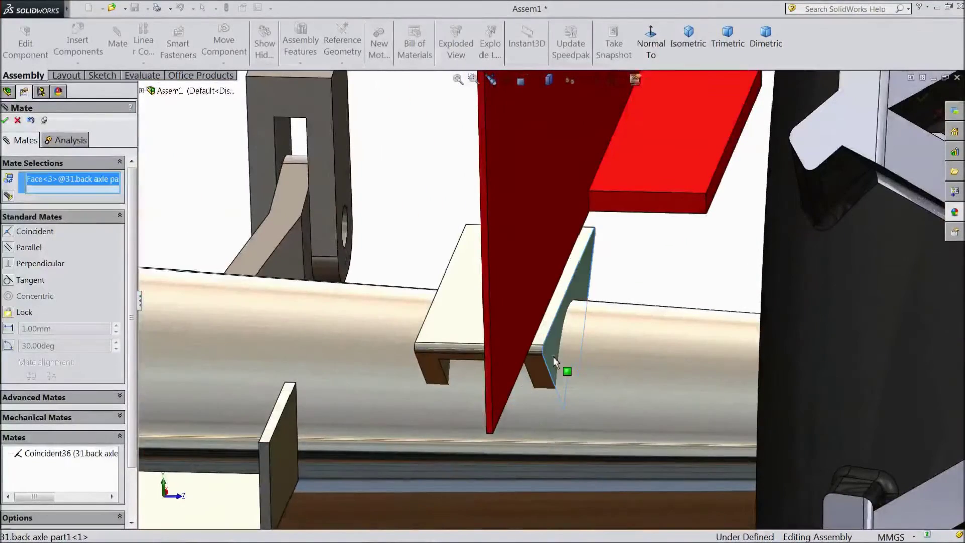
left_click(714, 192)
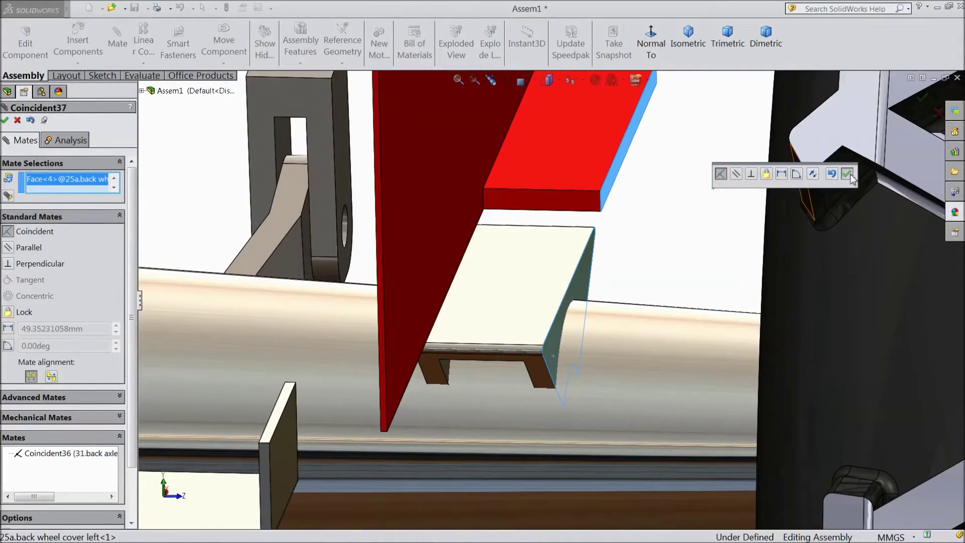
left_click(847, 174)
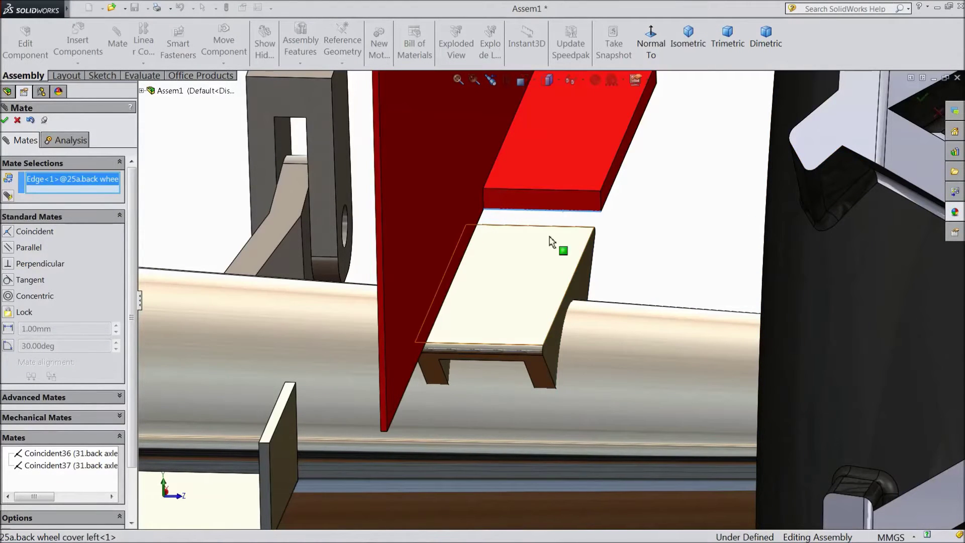
- Add a coincident mate between the left wheel cover tab's lower front edge and the axle bracket's top front edge, then finish mating
left_click(491, 346)
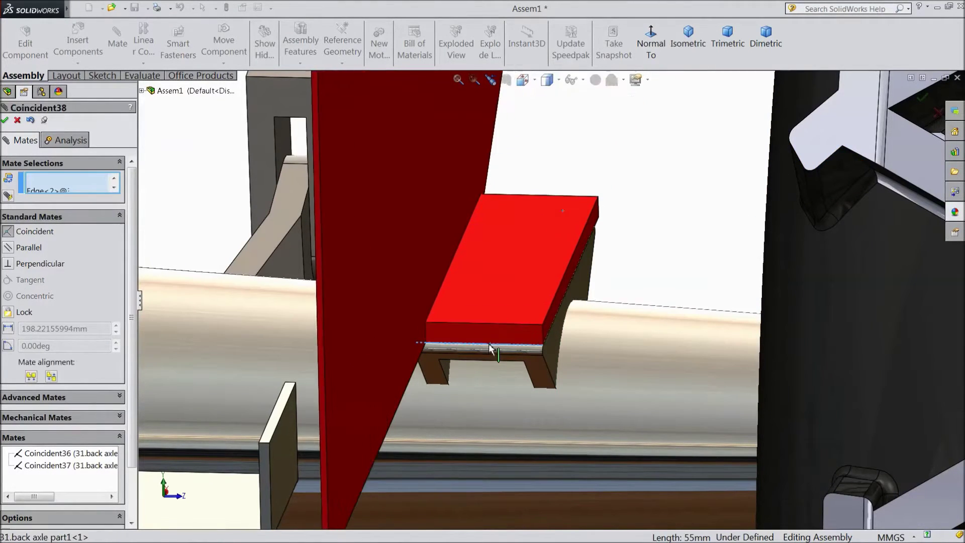
left_click(629, 360)
scroll(551, 304, "up", 8)
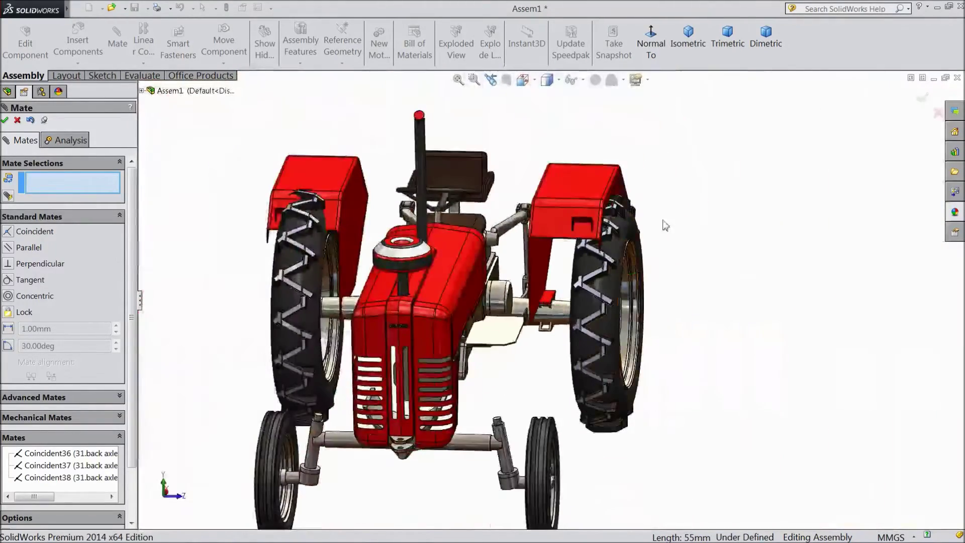
middle_click_drag(665, 225, 639, 317)
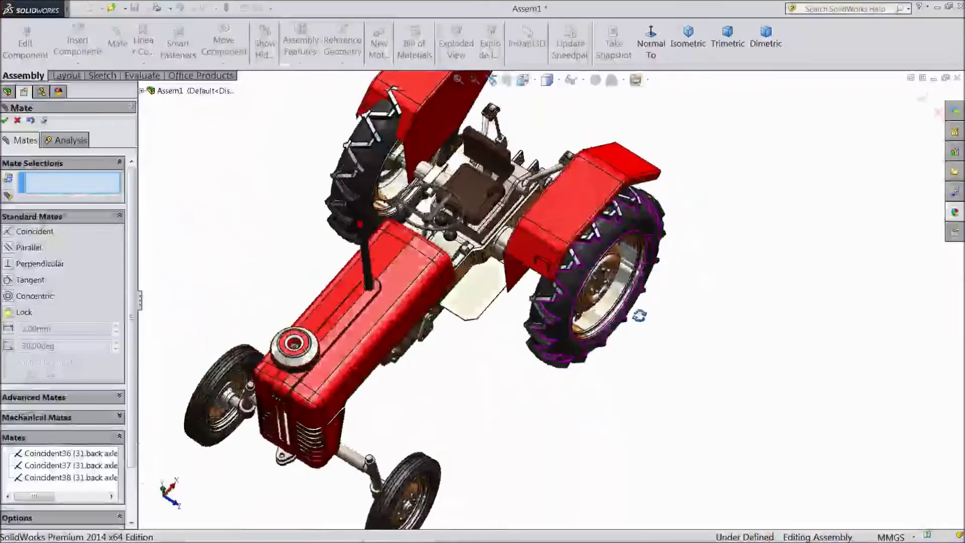
scroll(648, 251, "up", 5)
key("f")
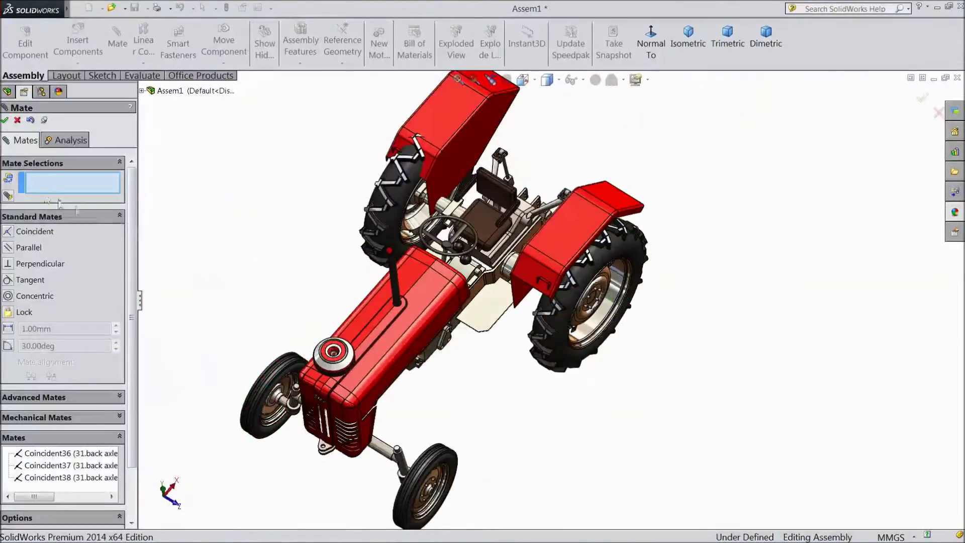
left_click(5, 120)
- Start editing 31.back axle part1 in place within the assembly and list its features
middle_click_drag(518, 376, 530, 317)
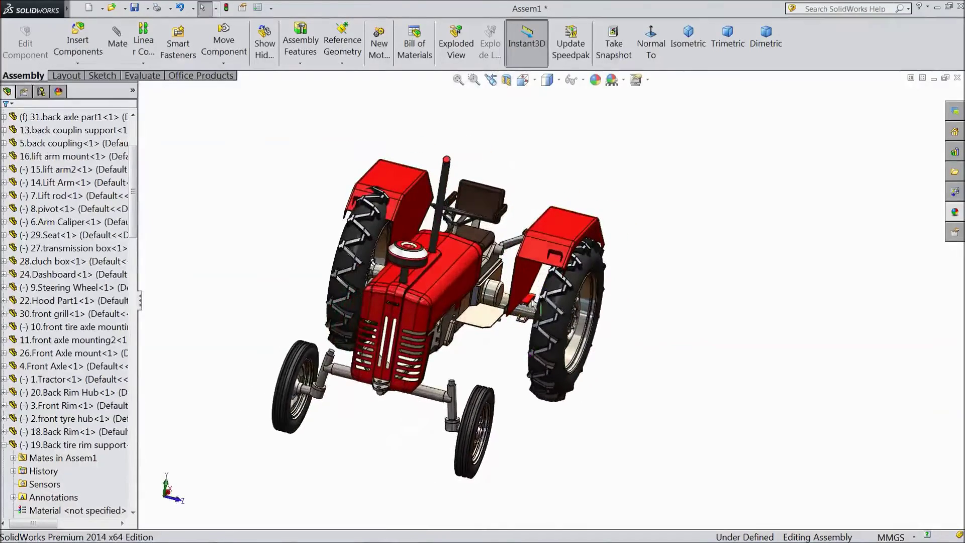
scroll(530, 316, "down", 4)
scroll(530, 315, "up", 3)
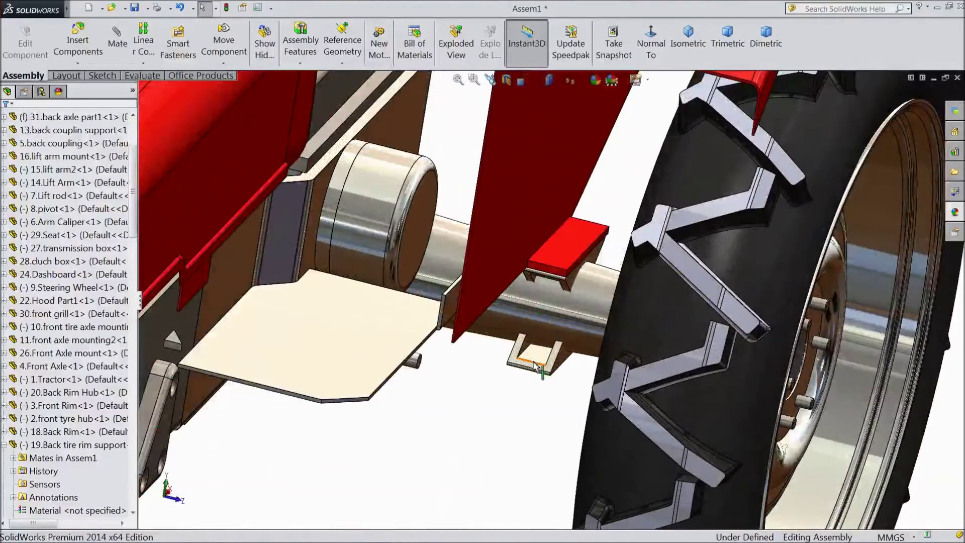
left_click(515, 360)
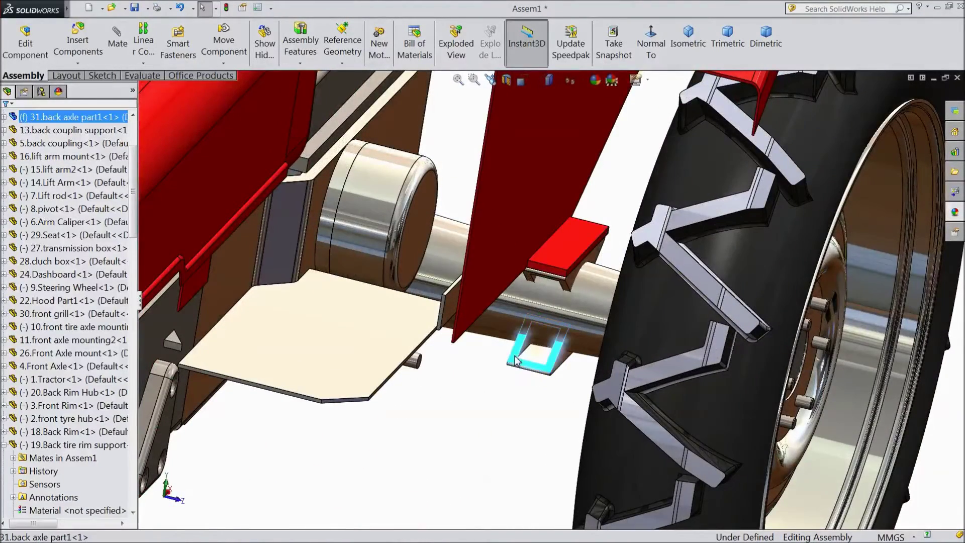
left_click(553, 302)
scroll(551, 302, "up", 2)
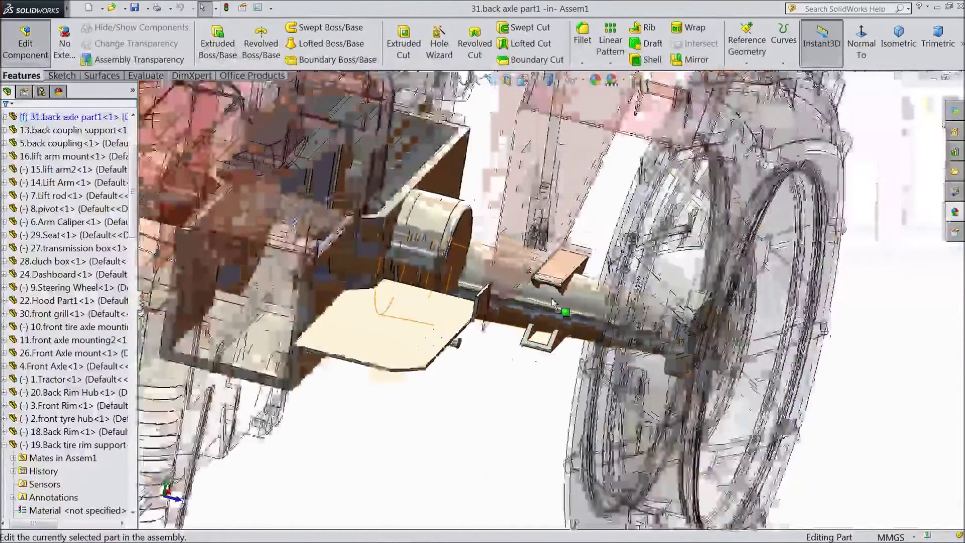
scroll(552, 302, "down", 3)
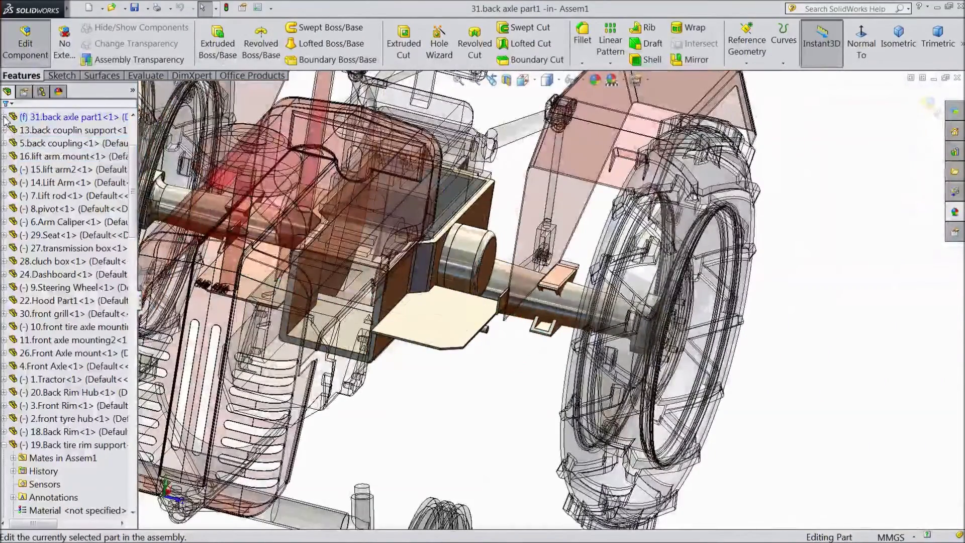
left_click(4, 117)
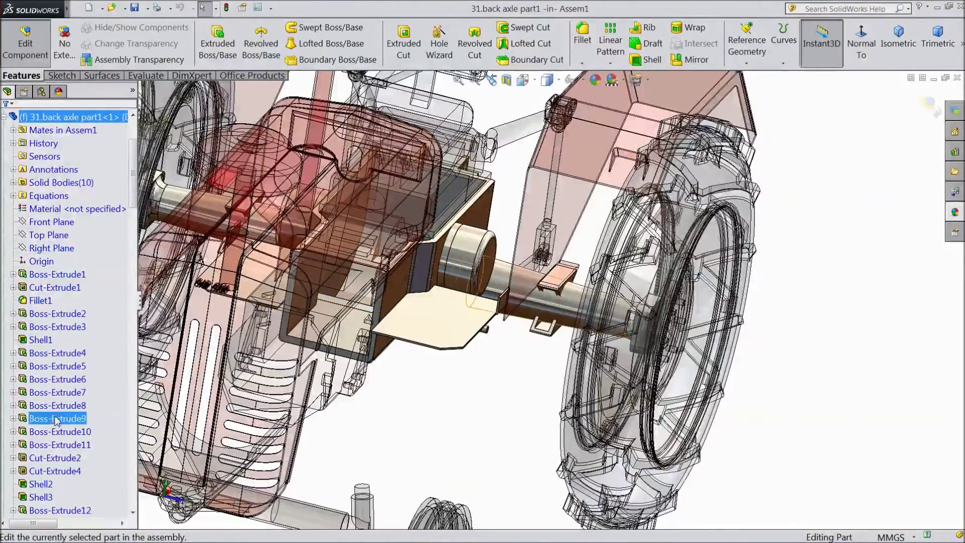
- Set the Boss-Extrude11 sketch's offset dimension to 330 mm, rebuild the back axle part and return to the assembly
left_click(55, 445)
middle_click_drag(478, 386, 360, 442)
scroll(360, 442, "up", 4)
middle_click_drag(592, 412, 572, 408)
scroll(555, 392, "down", 5)
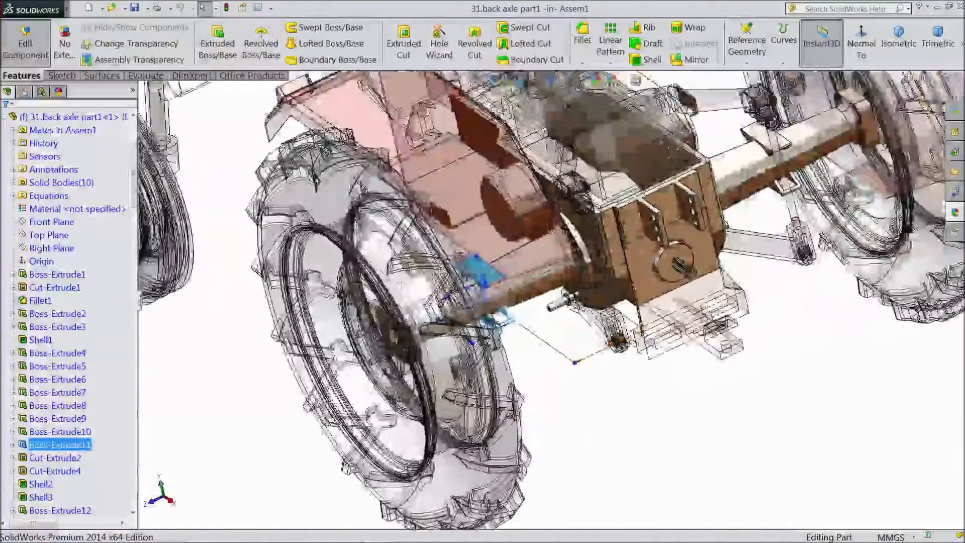
scroll(616, 343, "down", 6)
left_click_drag(547, 329, 452, 351)
left_click(451, 351)
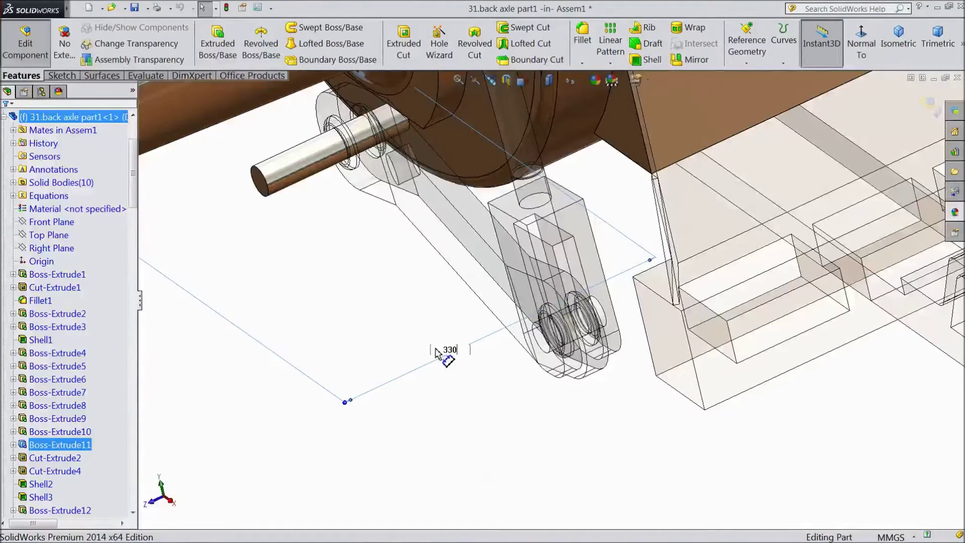
key("Return")
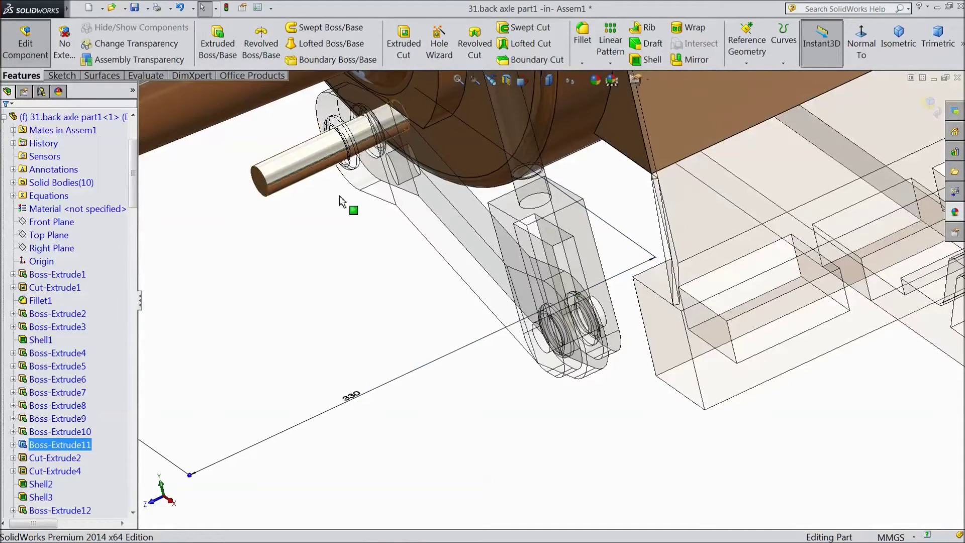
left_click(225, 13)
left_click(928, 106)
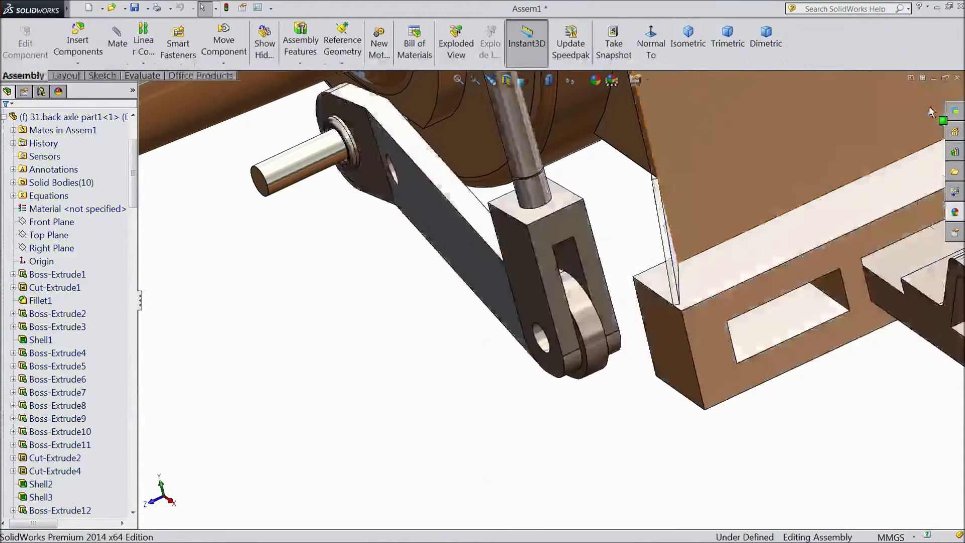
- Examine the back wheel covers and axle brackets from the rear and the front of the tractor
scroll(487, 327, "up", 5)
middle_click_drag(474, 323, 526, 390)
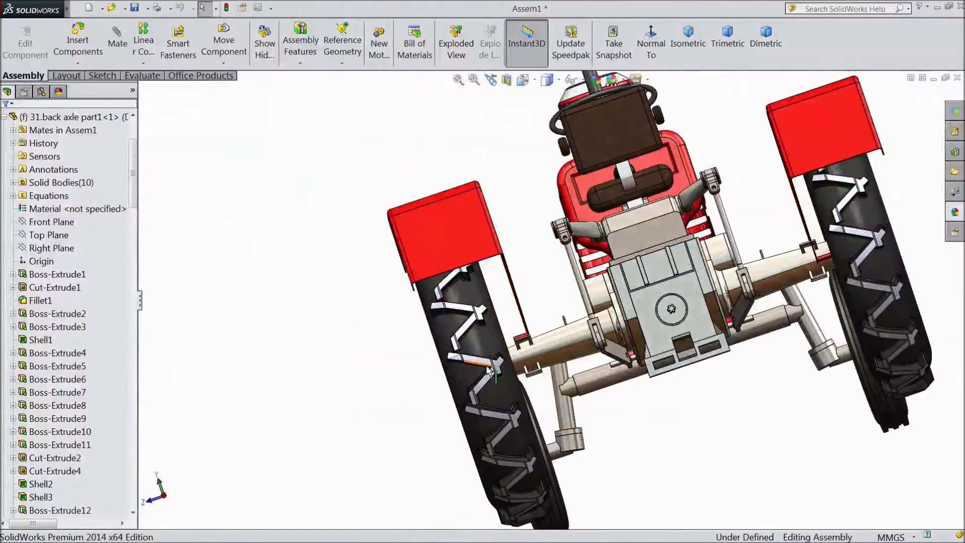
middle_click_drag(391, 370, 469, 266)
scroll(566, 334, "up", 5)
scroll(469, 266, "down", 3)
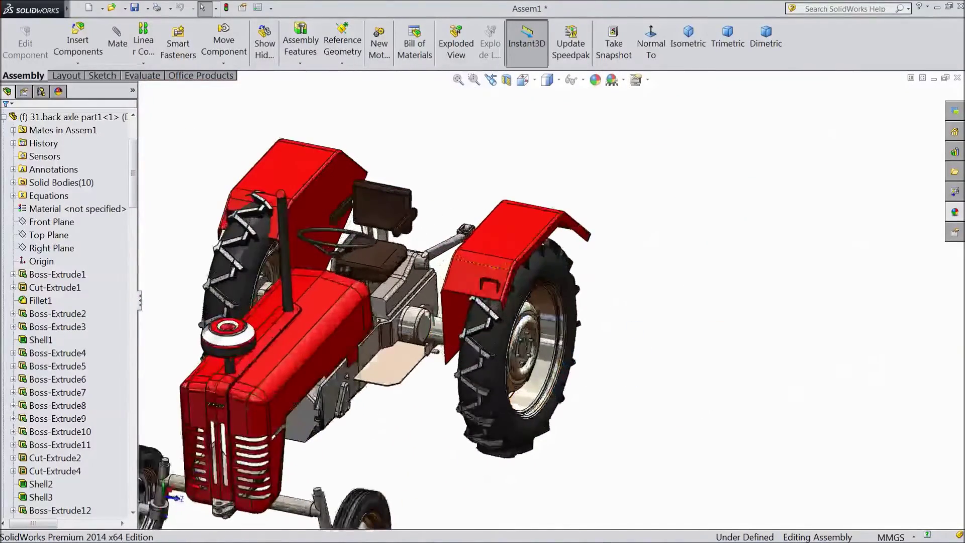
middle_click_drag(583, 280, 663, 280)
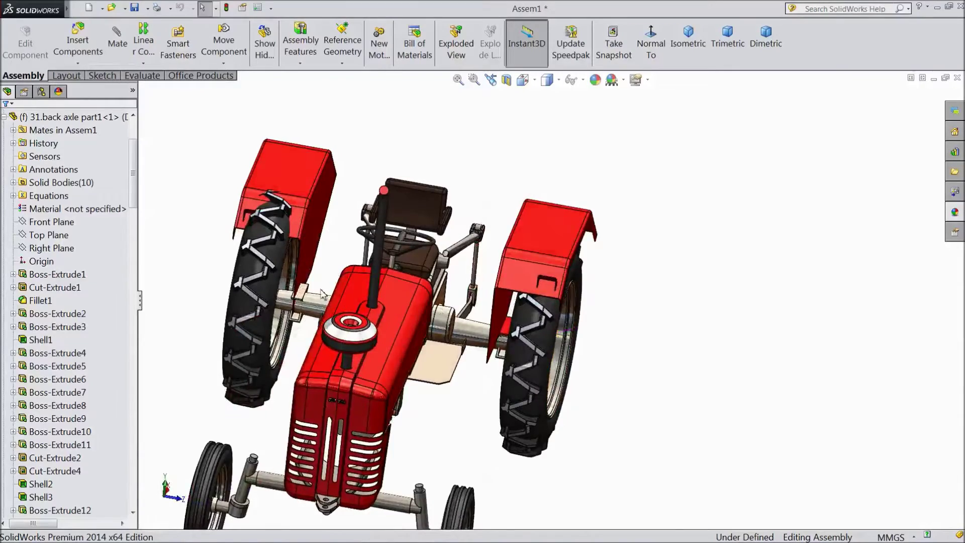
scroll(263, 285, "down", 3)
left_click_drag(332, 249, 377, 182)
- Add a coincident mate between the other axle bracket's flat top face and the underside of the right wheel cover's mounting tab
left_click(332, 299)
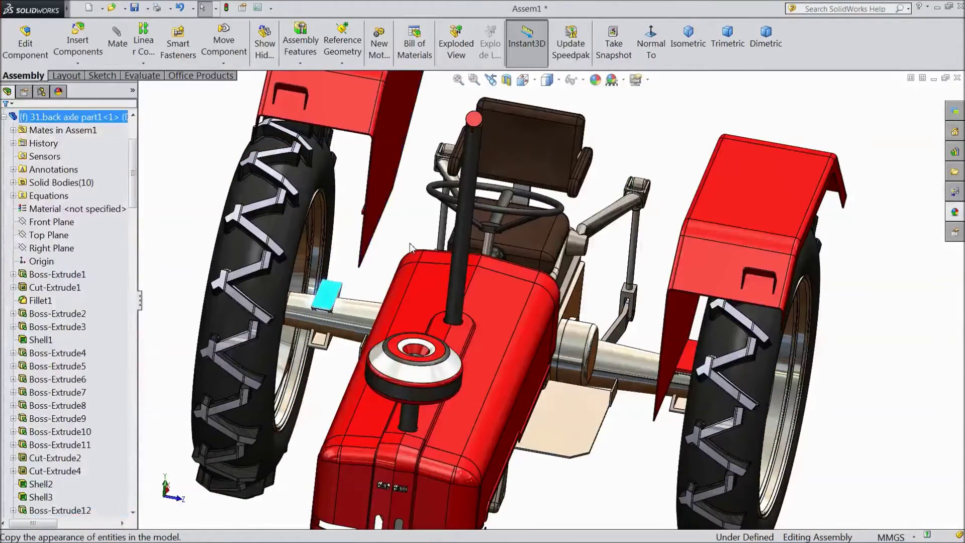
middle_click_drag(371, 277, 412, 226)
scroll(339, 307, "up", 5)
middle_click_drag(254, 357, 548, 330)
scroll(519, 303, "down", 8)
left_click(480, 303)
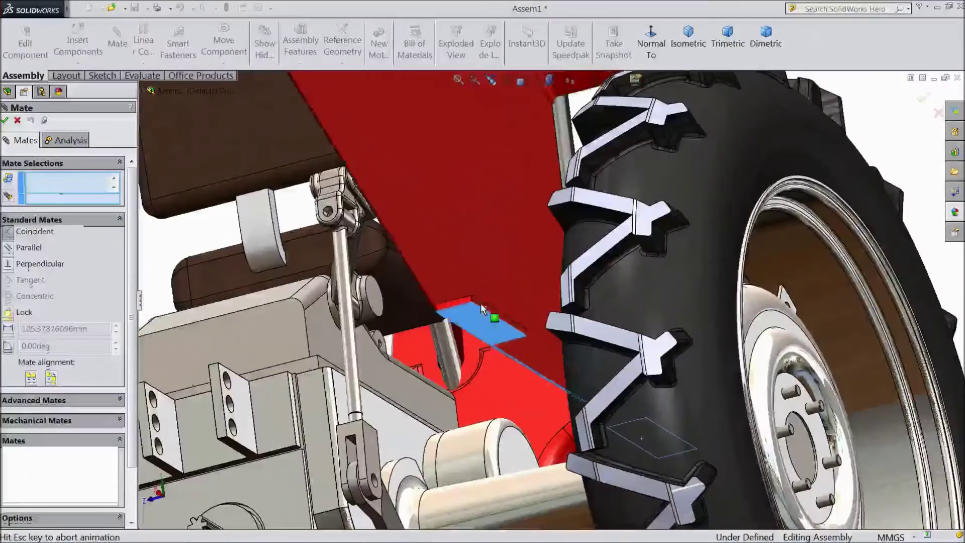
left_click(646, 403)
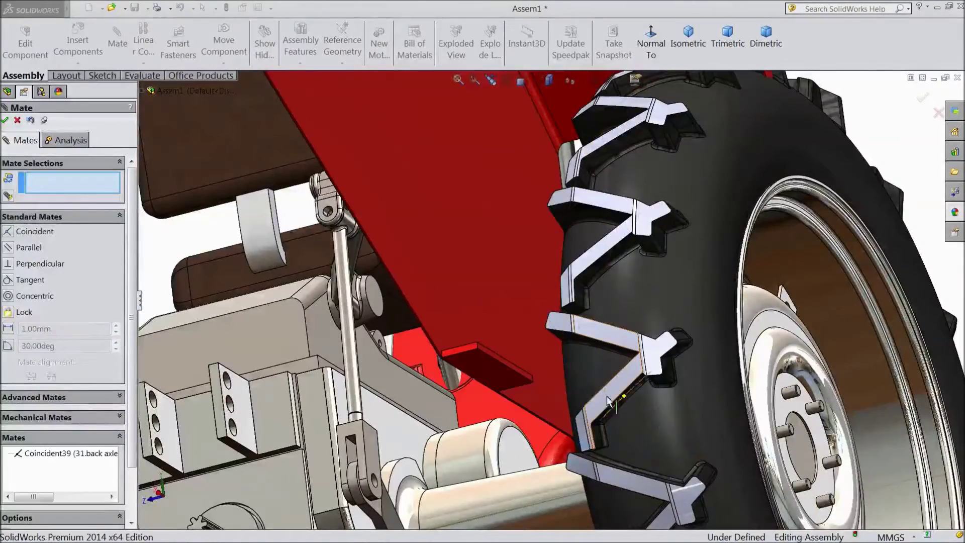
- Add a coincident mate between the right wheel cover tab's outer side face and the axle bracket's wheel-side end face
left_click(512, 368)
middle_click_drag(511, 370, 534, 382)
scroll(625, 395, "down", 3)
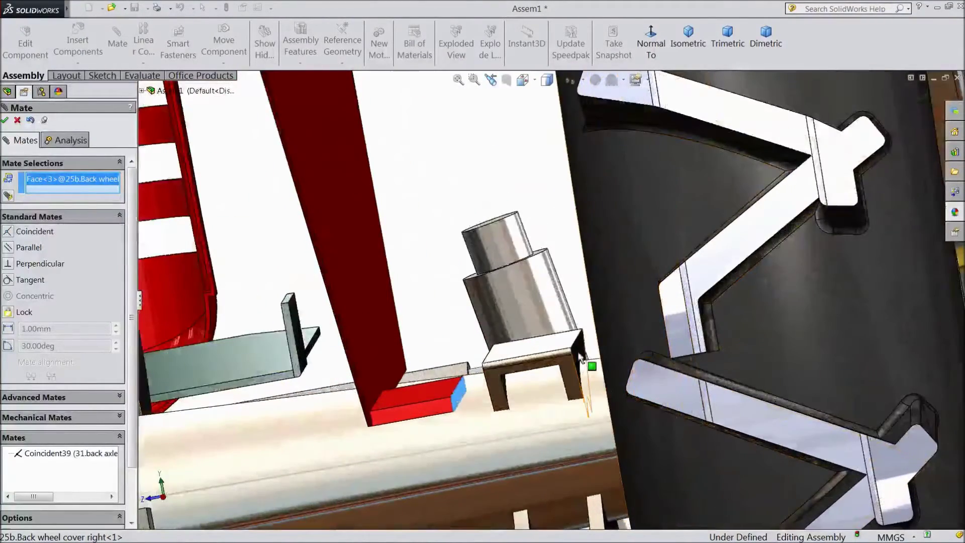
left_click(580, 358)
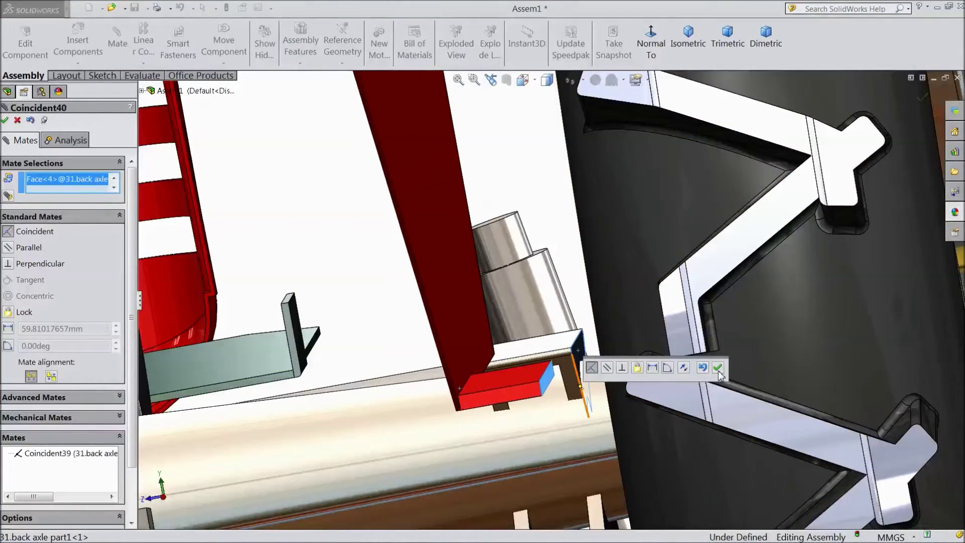
left_click(718, 370)
- Add a coincident mate between the right wheel cover tab's lower edge and the axle bracket's top edge, then finish mating
left_click(522, 402)
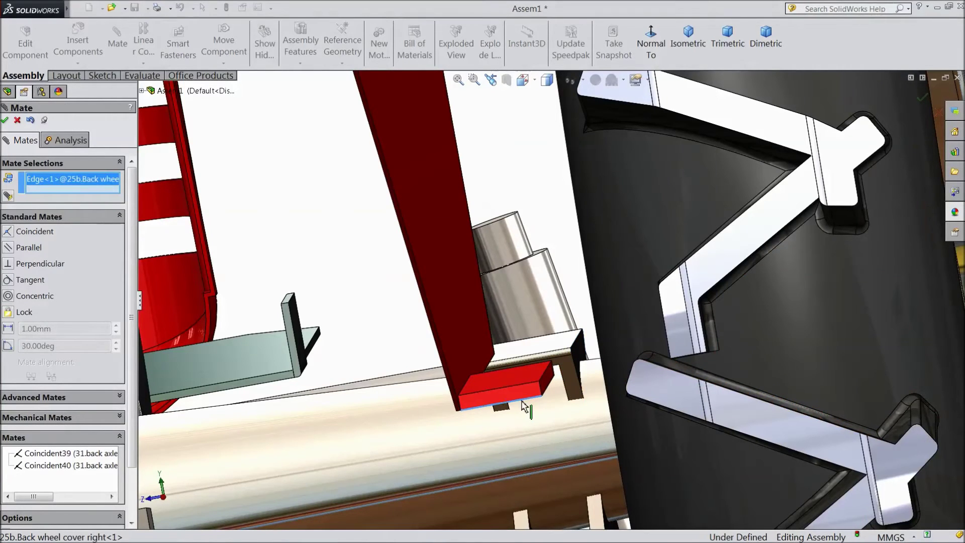
left_click(530, 356)
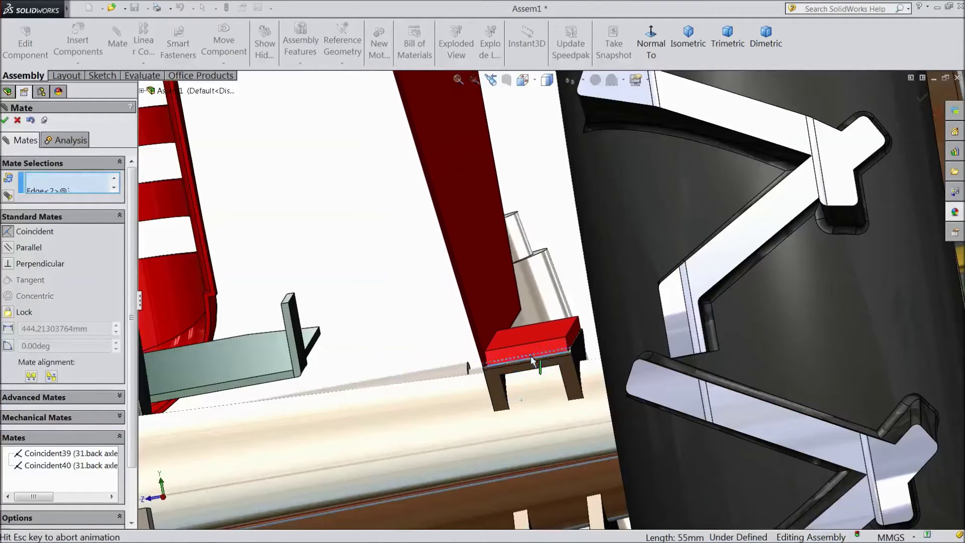
left_click(670, 373)
scroll(575, 394, "up", 8)
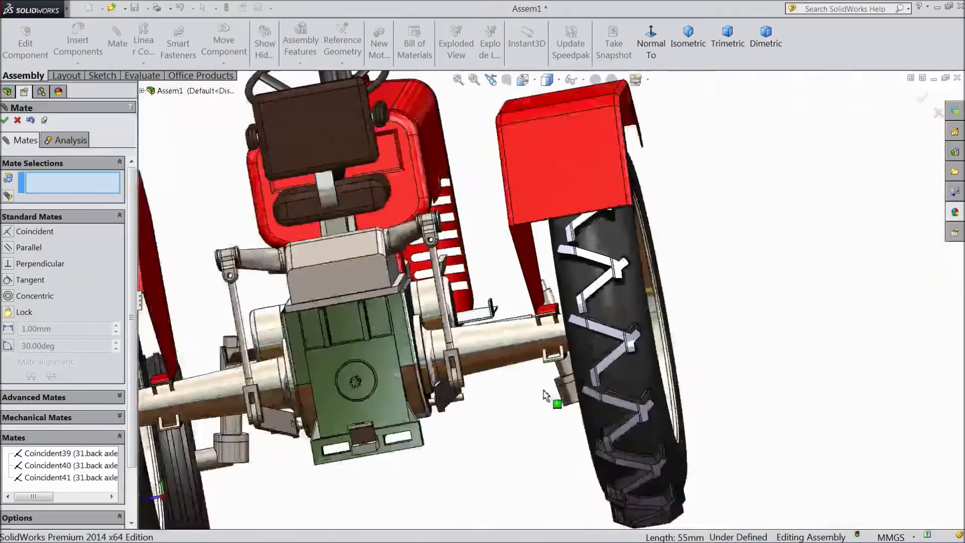
middle_click_drag(447, 424, 623, 402)
middle_click_drag(600, 413, 626, 439)
scroll(293, 418, "down", 1)
scroll(310, 368, "up", 2)
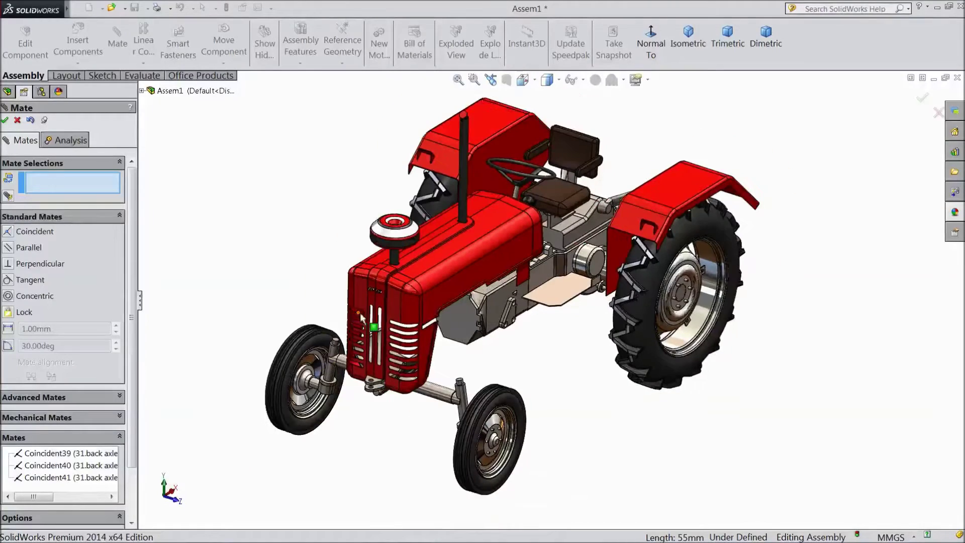
left_click(5, 120)
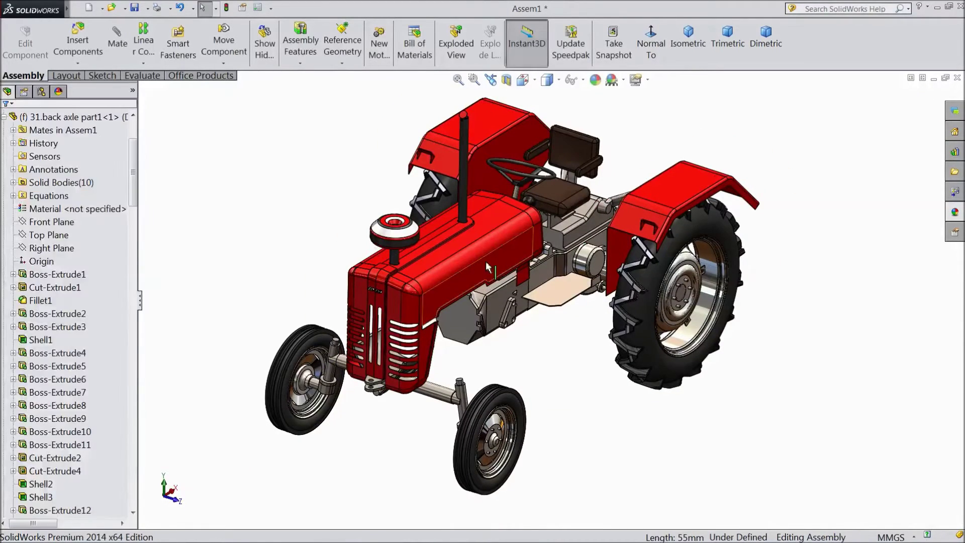
- Insert 12.back light on the left wheel cover's sloped front face and 17.light in the open space beside the tractor
middle_click_drag(547, 359, 540, 336)
scroll(542, 296, "down", 1)
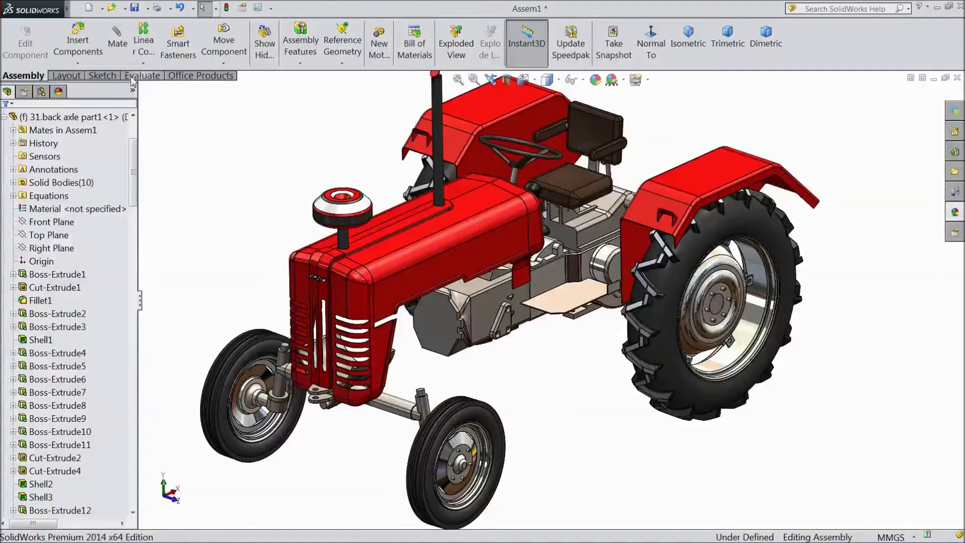
left_click(78, 44)
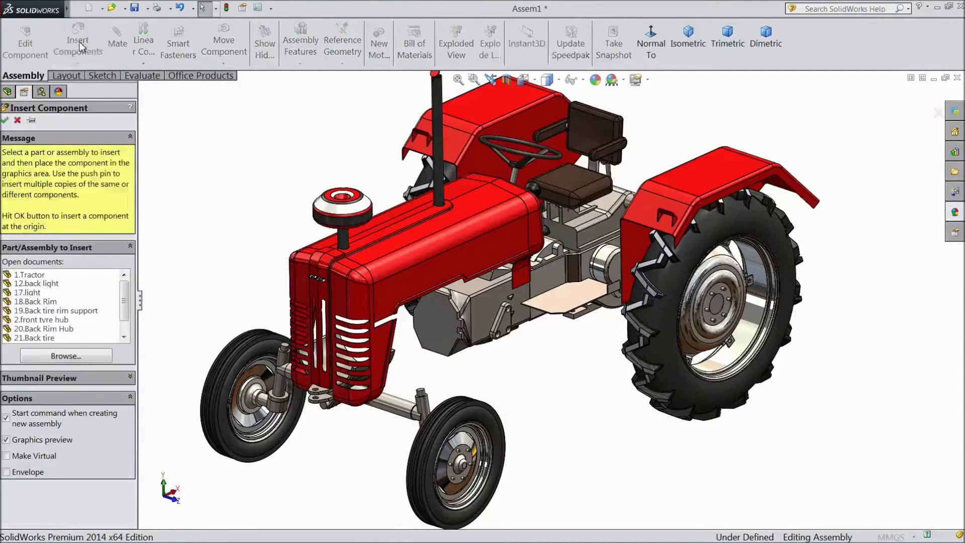
left_click(36, 284)
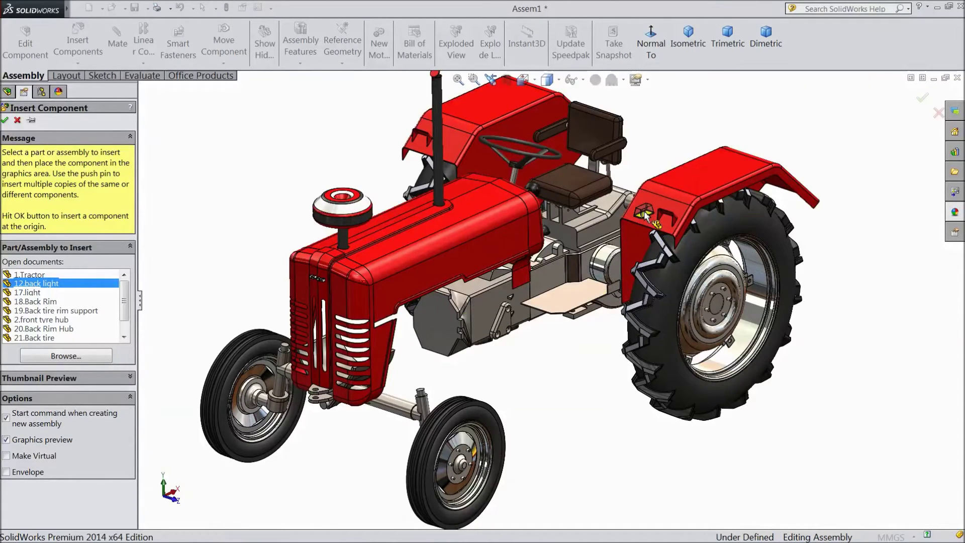
left_click(644, 216)
left_click(78, 48)
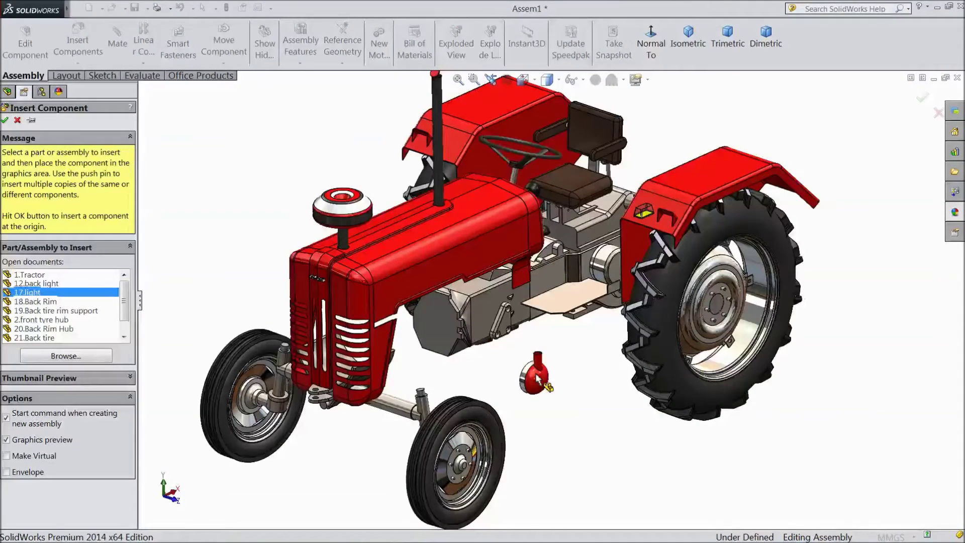
left_click(538, 378)
- Add a coincident mate between the back light's base face and the left wheel cover's sloped front face
scroll(635, 231, "down", 5)
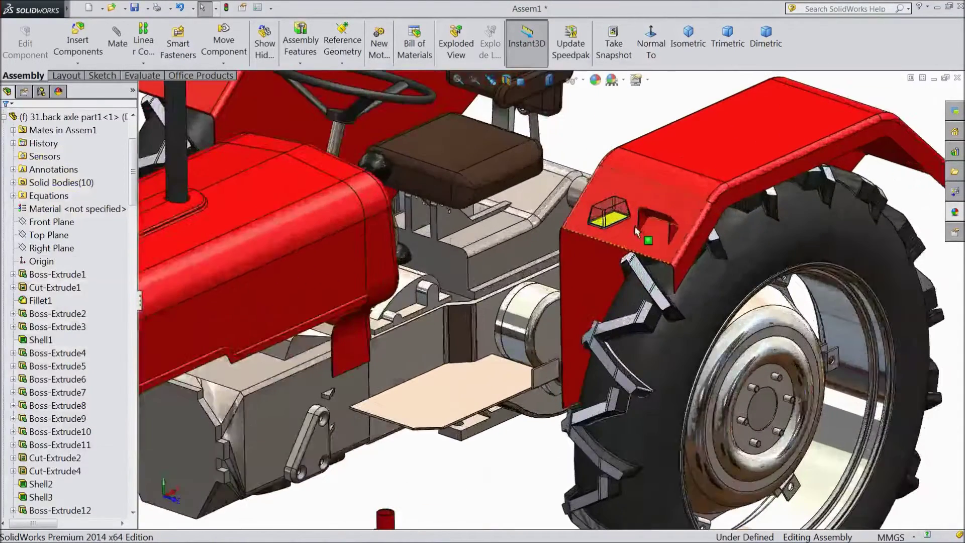
scroll(636, 231, "down", 3)
middle_click_drag(575, 279, 562, 211)
left_click(562, 211)
left_click(117, 43)
left_click(639, 249)
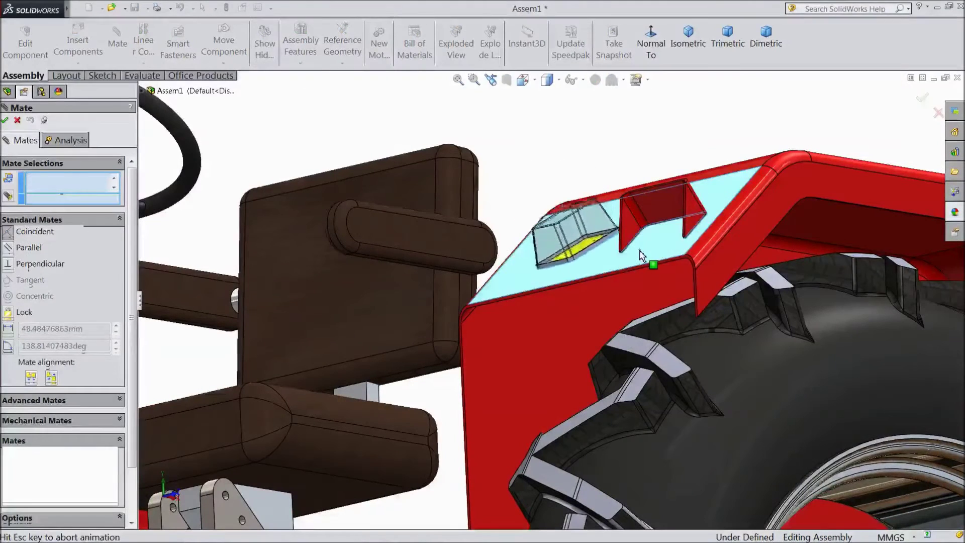
left_click(779, 231)
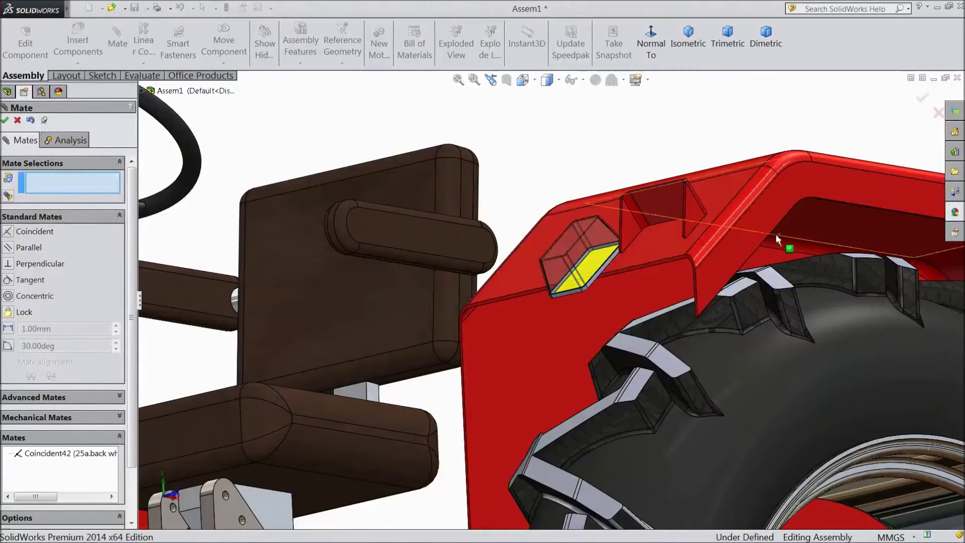
- Add a coincident mate between the inner back face of the wheel cover's light housing and the back light's long side face
scroll(674, 214, "down", 3)
left_click(635, 222)
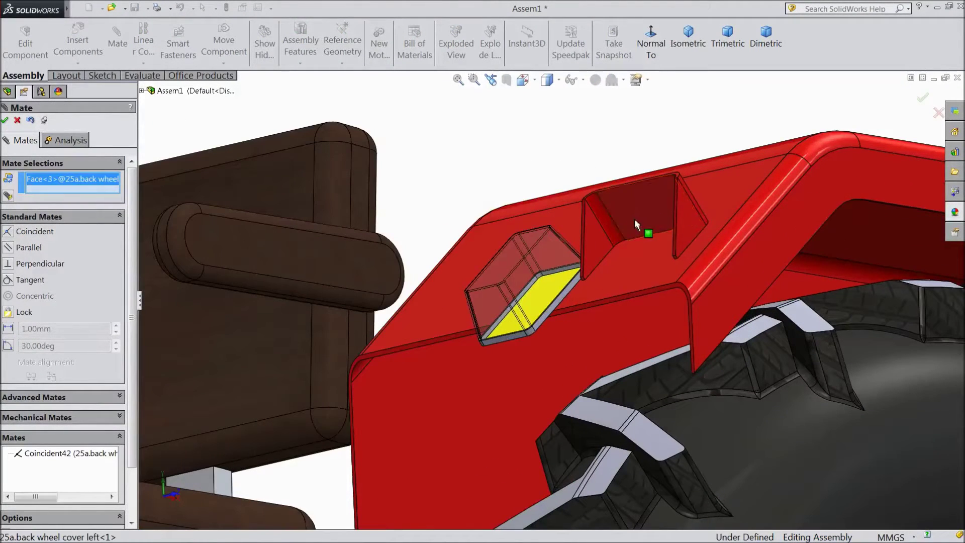
scroll(563, 307, "down", 3)
left_click(565, 307)
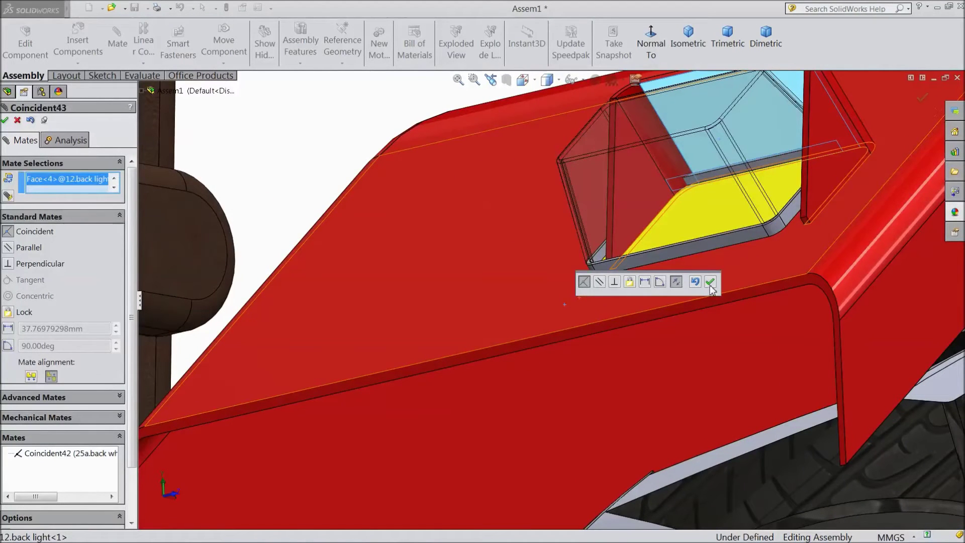
left_click(710, 282)
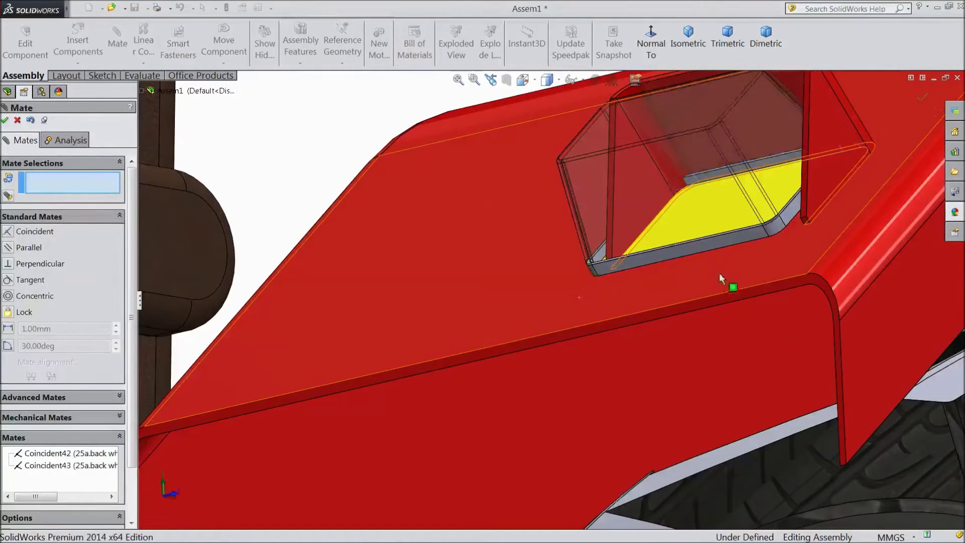
- Add a coincident mate between the back light's end face and the inner side wall of the wheel cover's light housing
left_click(789, 219)
middle_click_drag(789, 220, 858, 229)
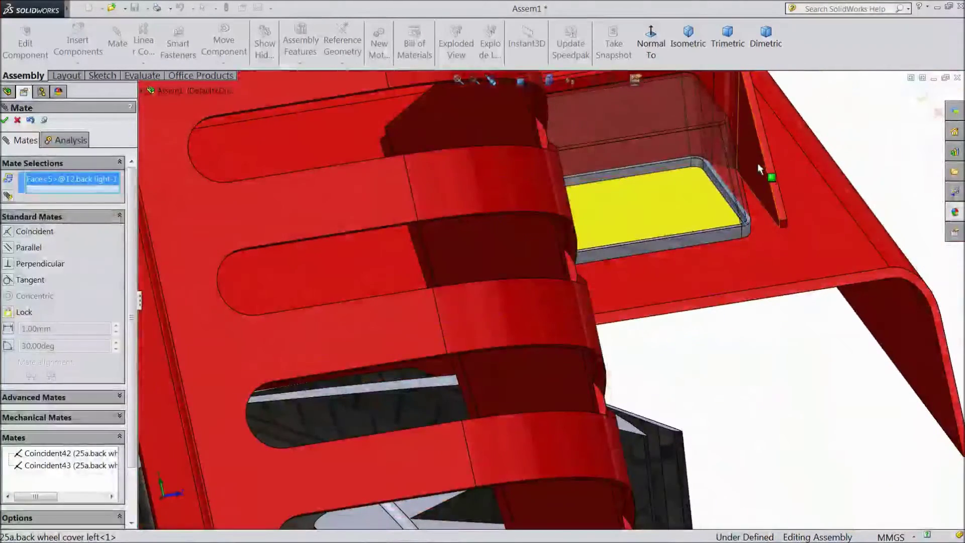
left_click(757, 162)
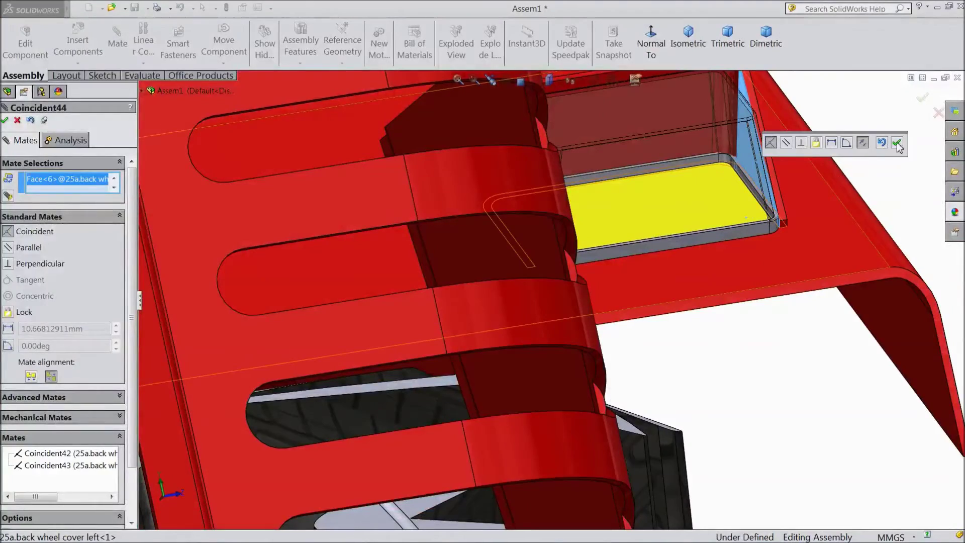
left_click(897, 145)
middle_click_drag(846, 146, 677, 203)
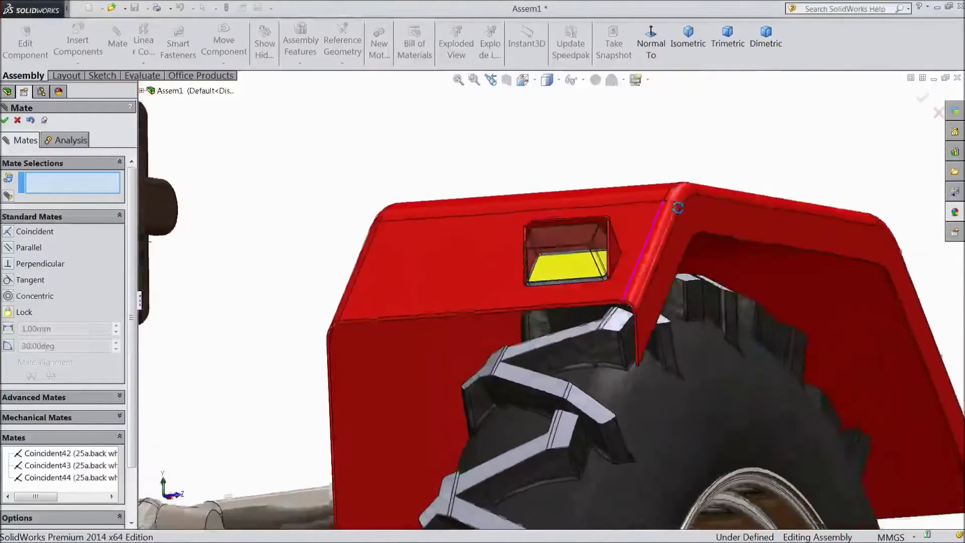
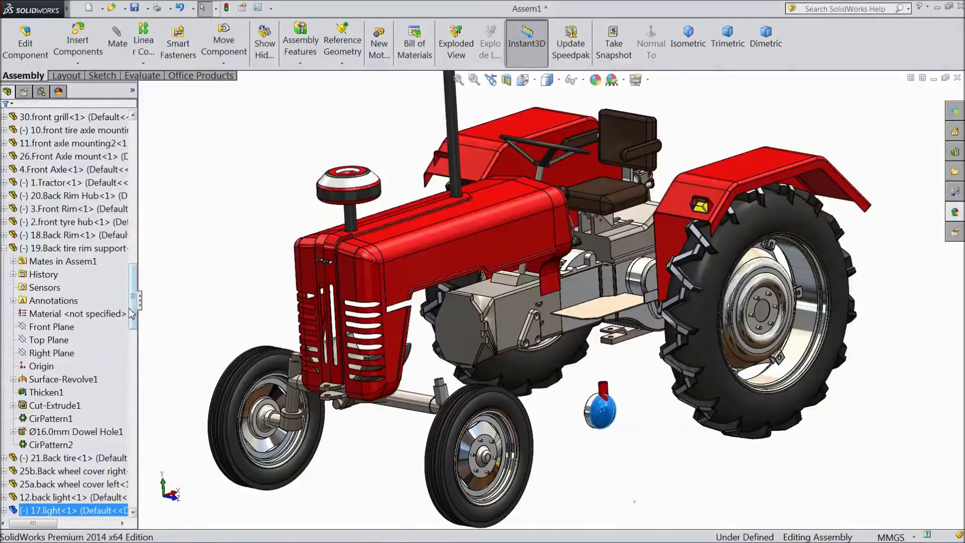
- Add a parallel mate between the Front Plane of 17.light and the flat front face of the clutch box
left_click_drag(133, 310, 133, 344)
left_click(40, 324)
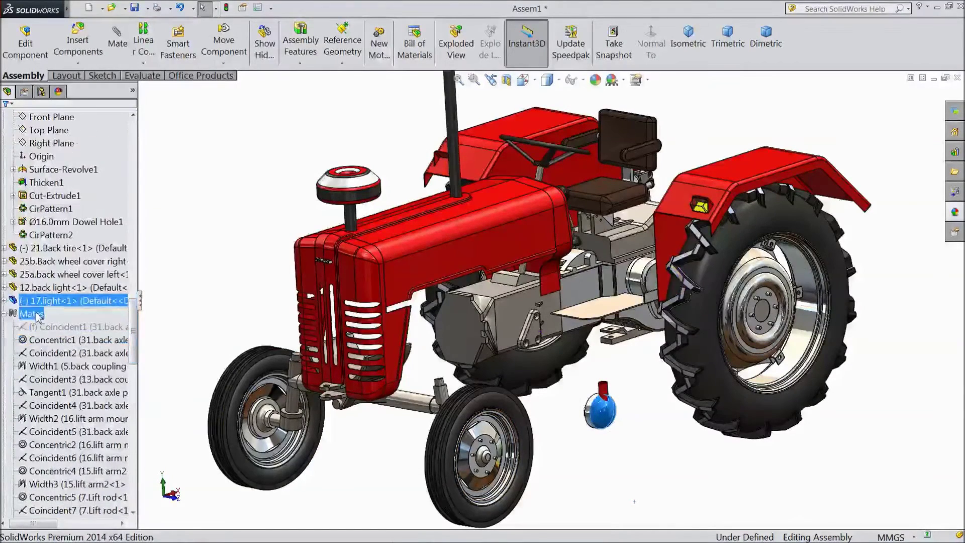
left_click(4, 300)
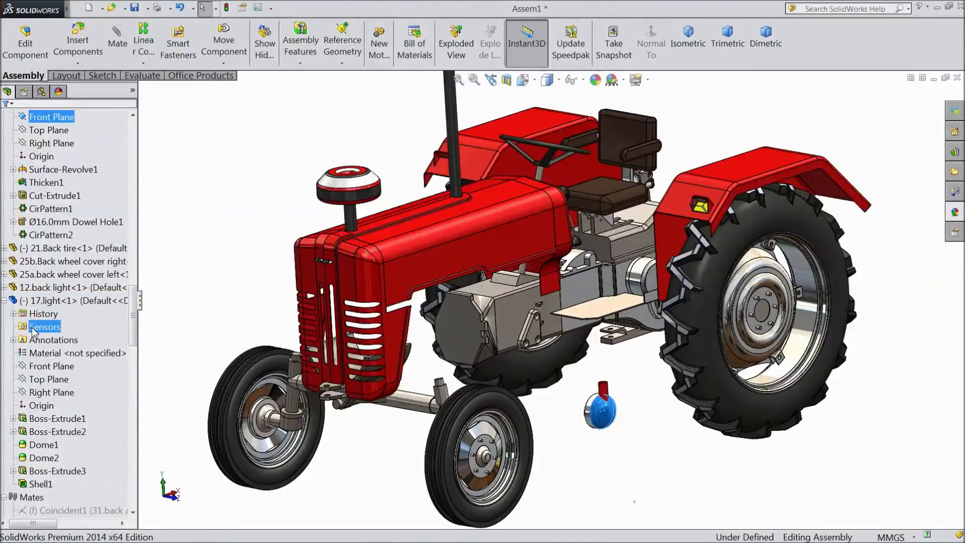
left_click(61, 341)
left_click(458, 340)
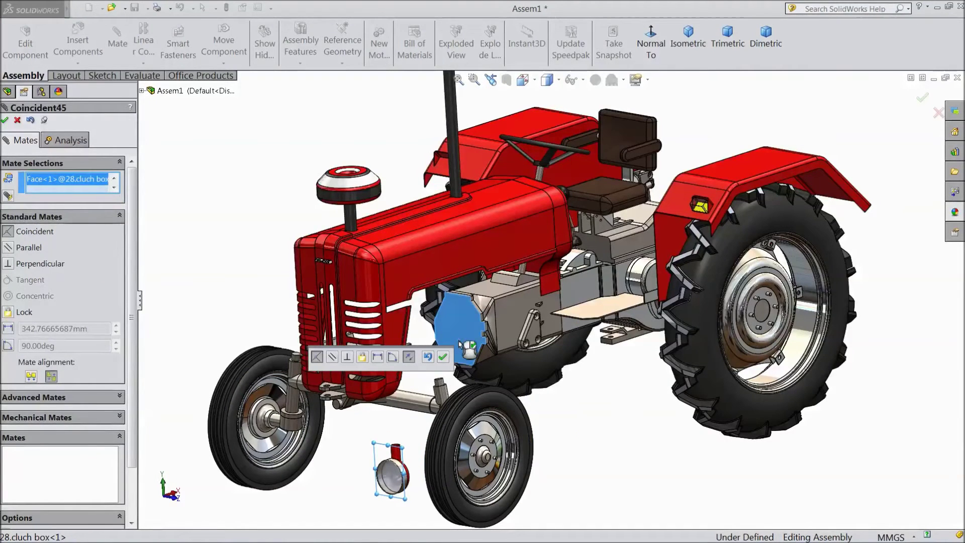
left_click(331, 362)
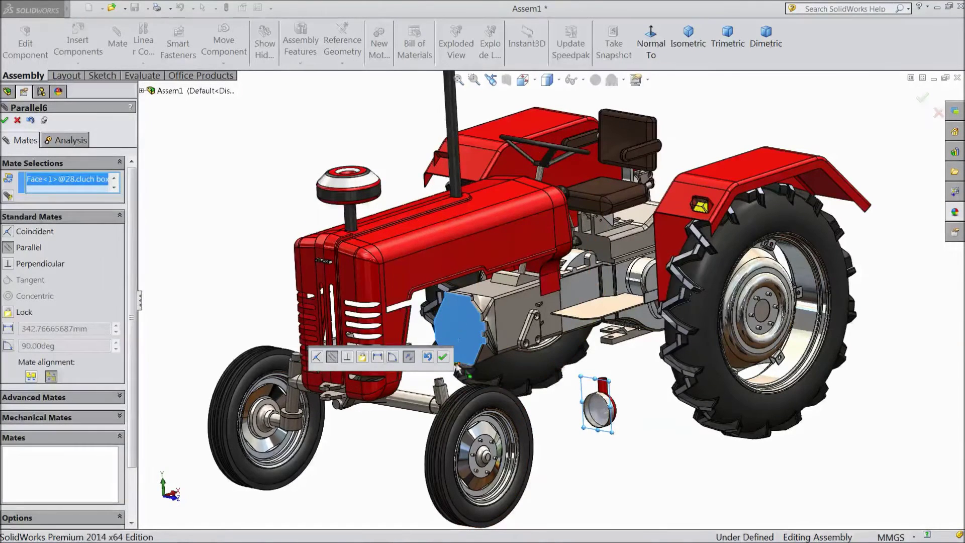
left_click(443, 357)
- Add a coincident mate between the hood's flat side face and the ring-shaped end face of the light's stem
scroll(483, 425, "down", 3)
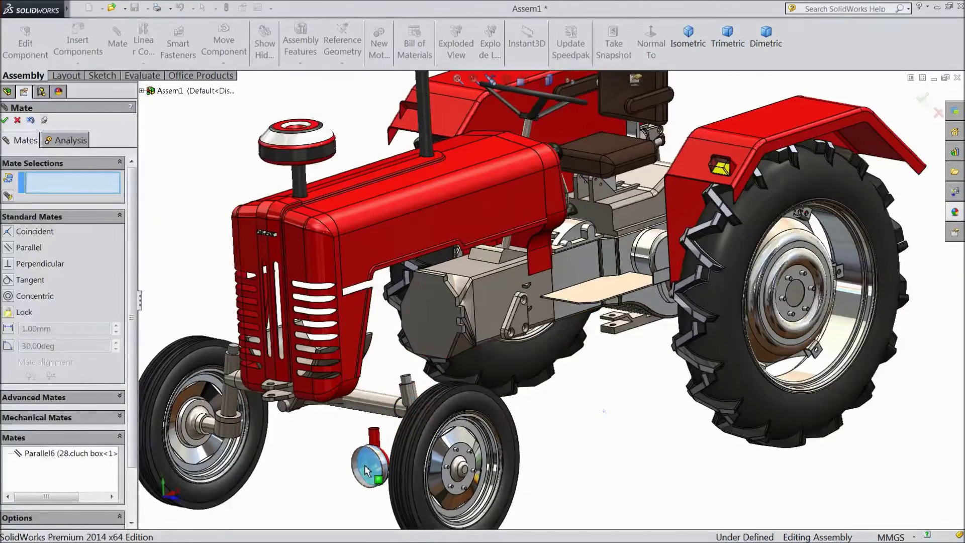
scroll(366, 471, "down", 3)
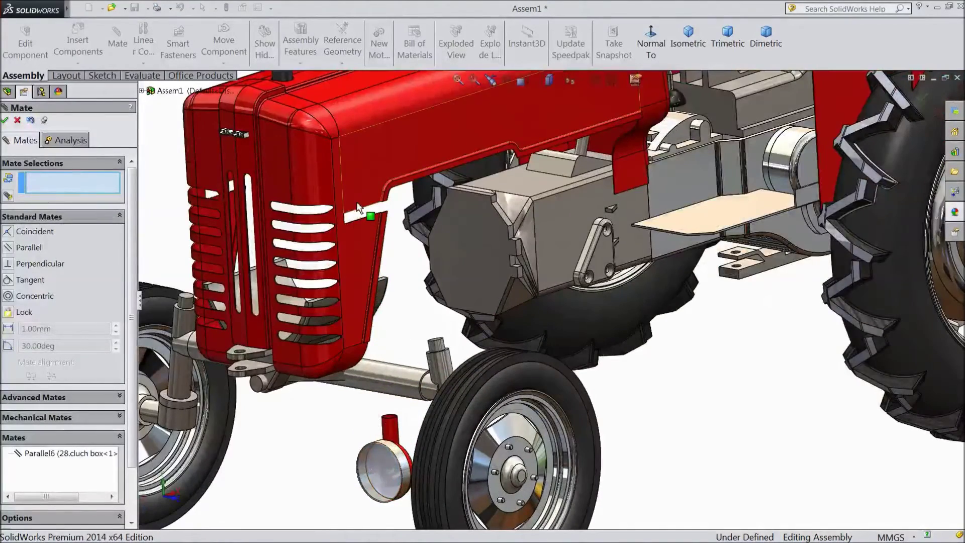
left_click(359, 208)
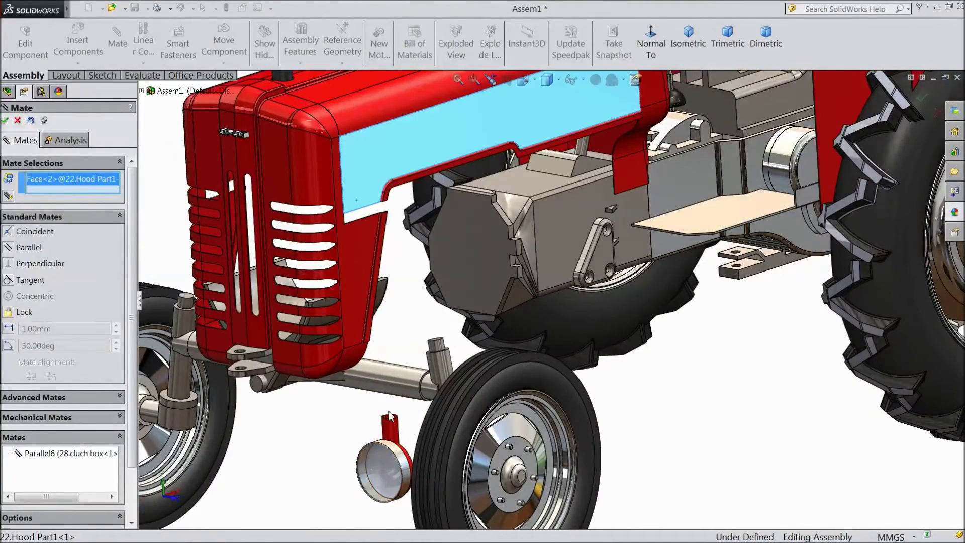
scroll(389, 416, "down", 6)
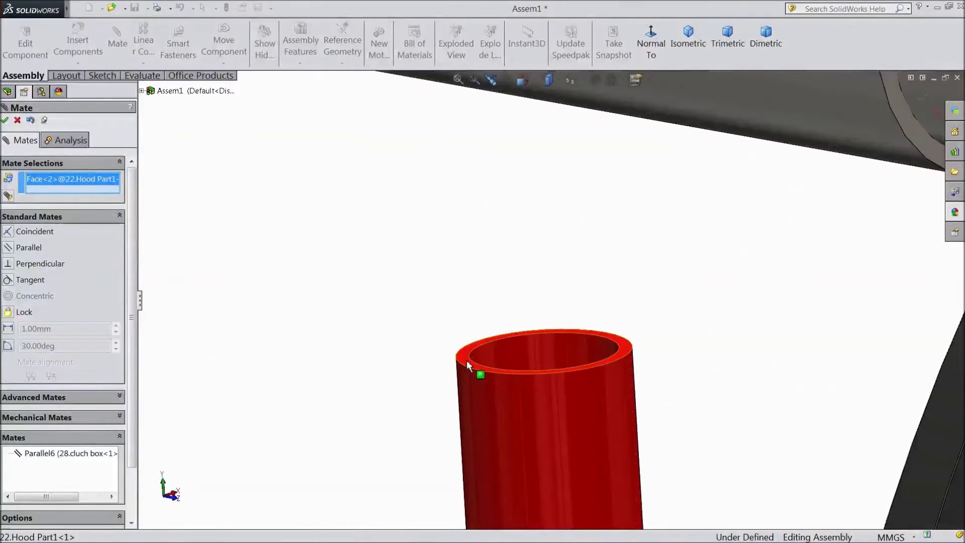
left_click(466, 360)
scroll(467, 355, "up", 3)
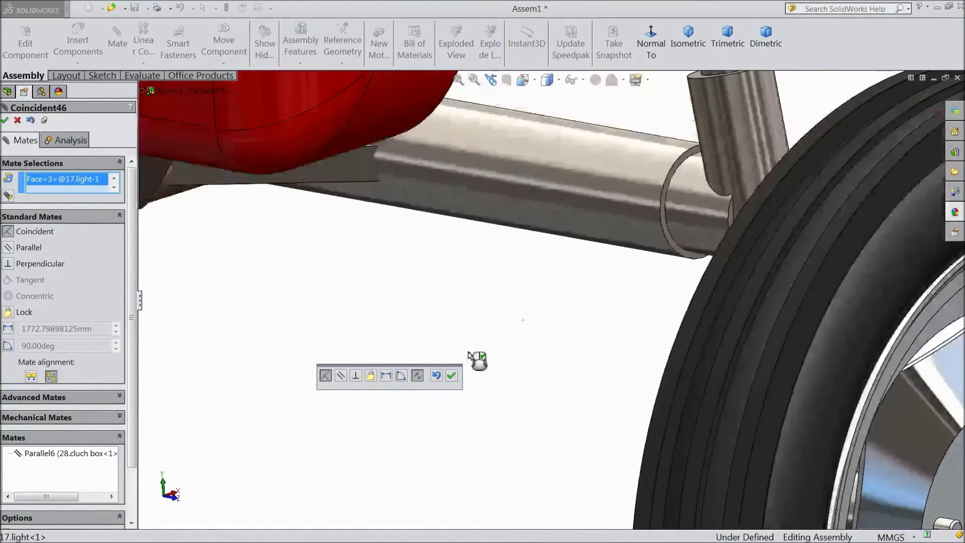
scroll(500, 338, "up", 4)
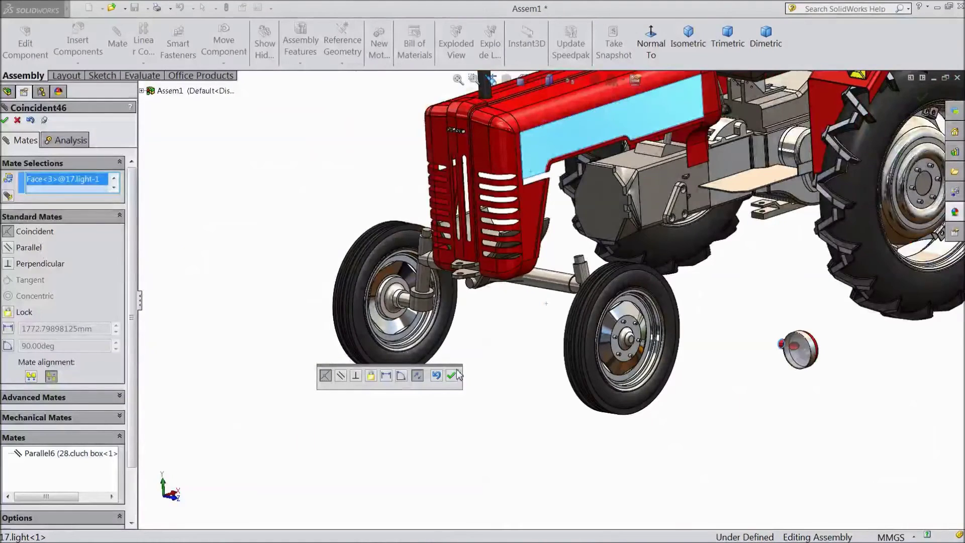
left_click(451, 376)
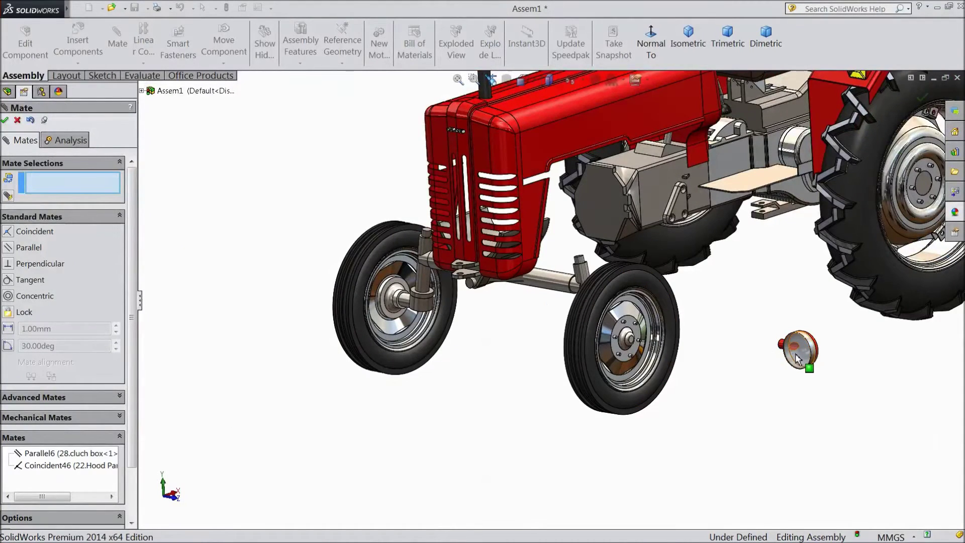
- Move the light along the hood's side face so its stem sits just behind the front grill
left_click_drag(794, 354, 619, 263)
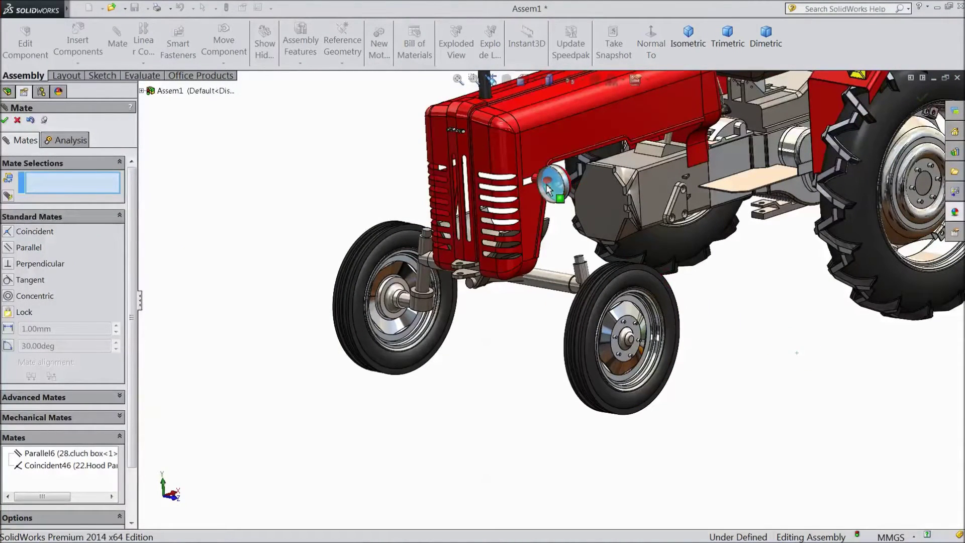
scroll(544, 188, "down", 5)
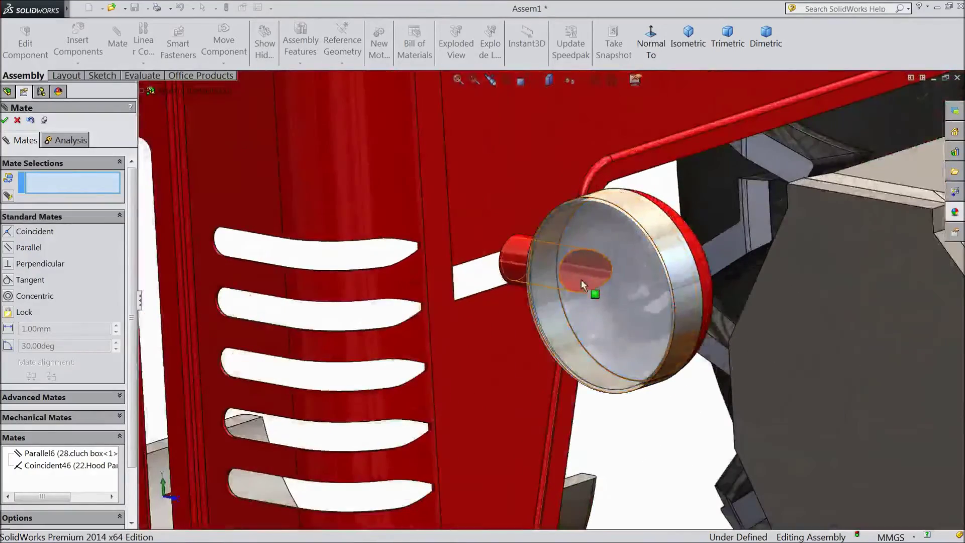
middle_click_drag(488, 327, 522, 303)
left_click_drag(612, 275, 599, 226)
scroll(547, 240, "down", 4)
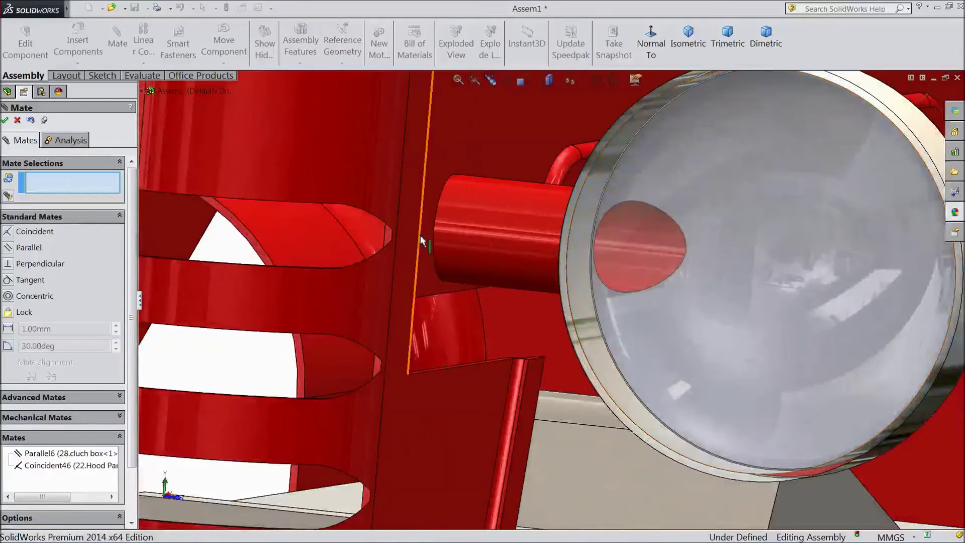
left_click(421, 240)
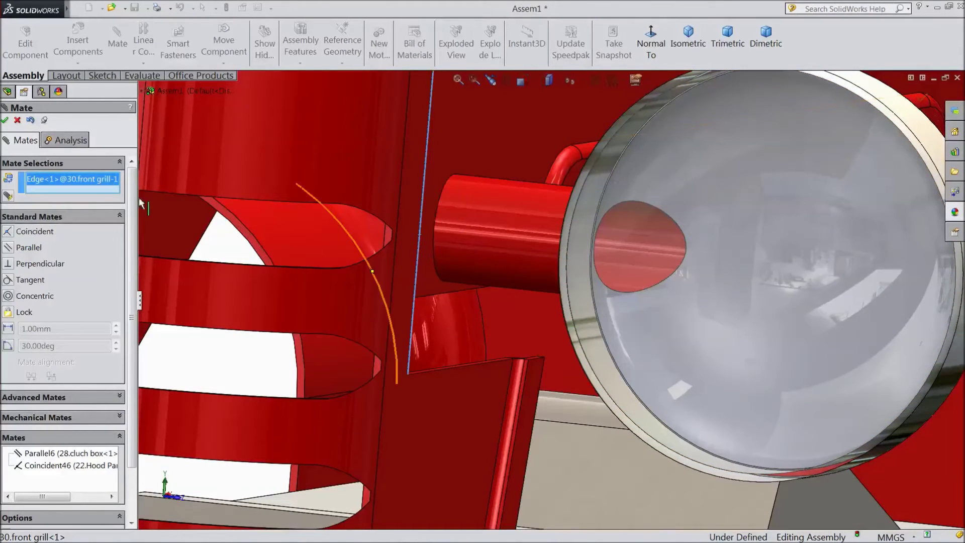
right_click(89, 185)
left_click(121, 191)
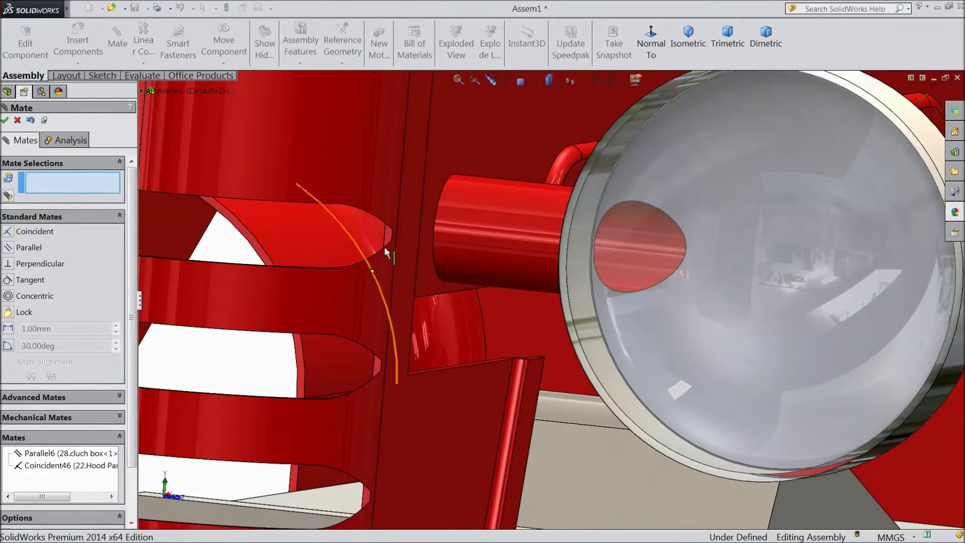
left_click(419, 245)
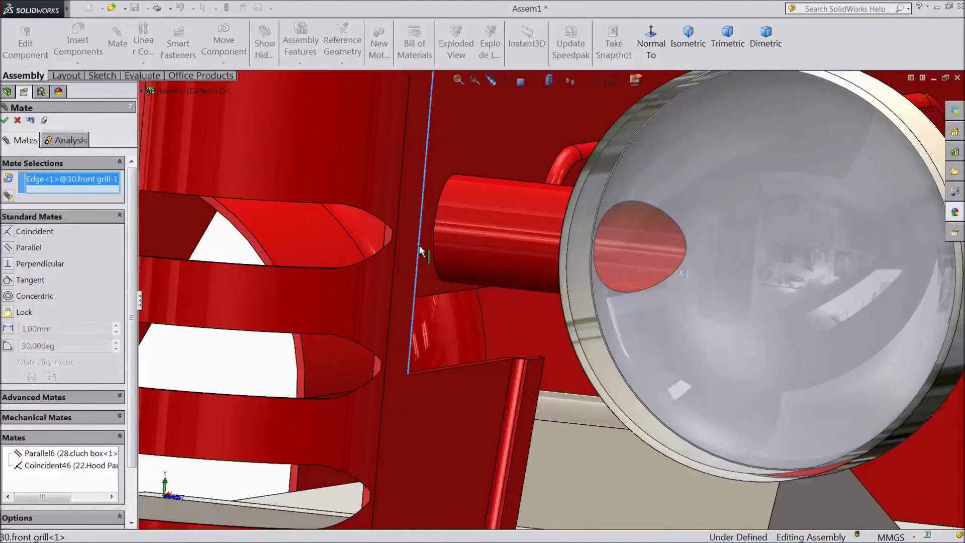
left_click(435, 244)
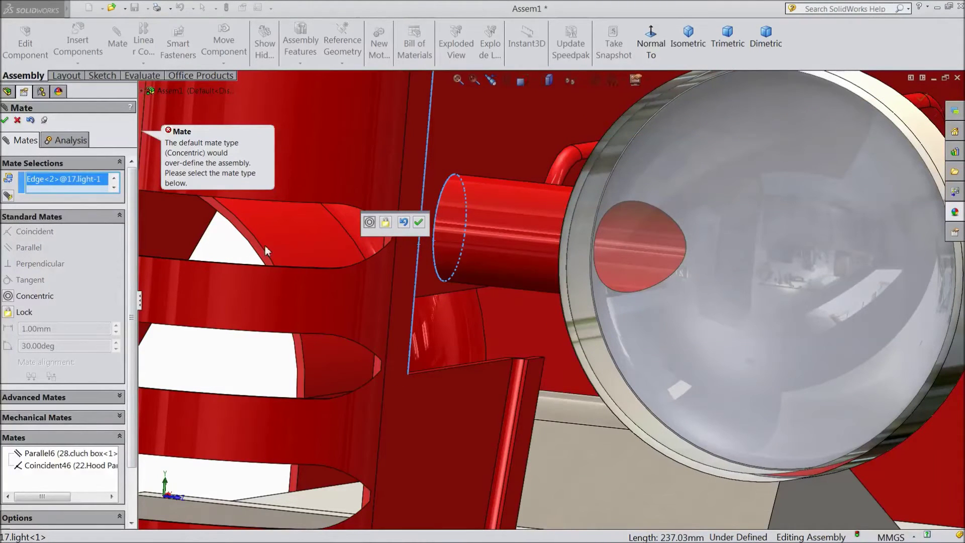
right_click(49, 183)
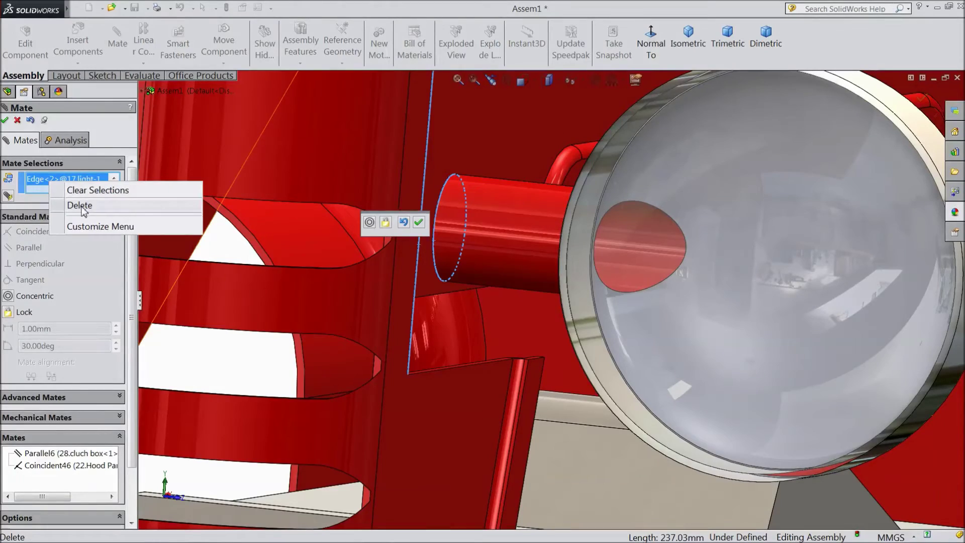
left_click(81, 207)
right_click(84, 184)
left_click(116, 210)
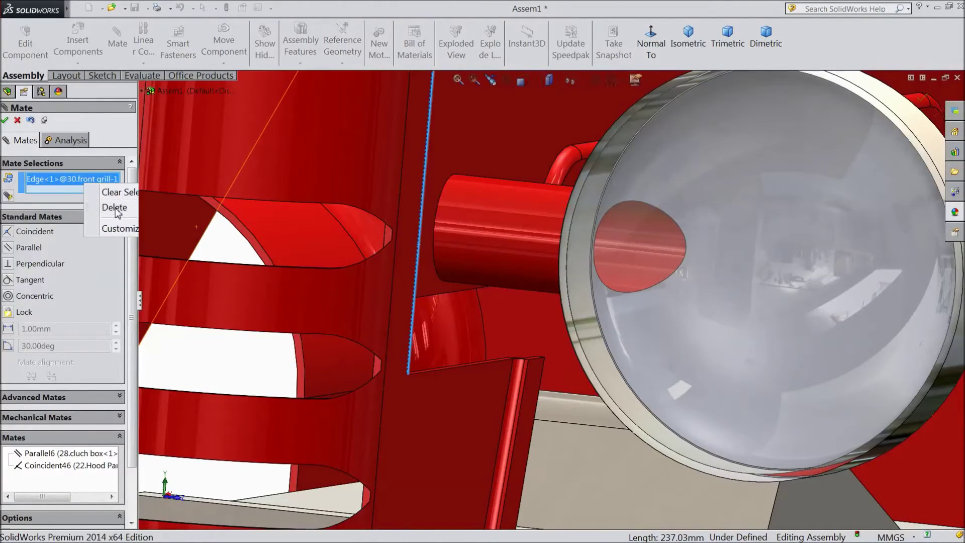
- Examine the front light's placement against the hood and grill, and leave the Mate command
scroll(466, 276, "up", 4)
middle_click_drag(540, 202, 477, 259)
scroll(477, 259, "up", 10)
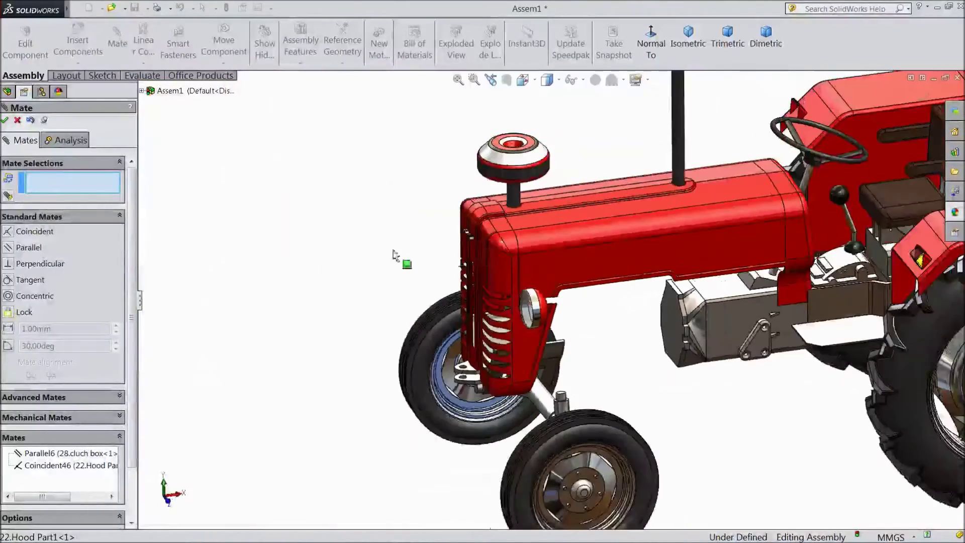
middle_click_drag(281, 251, 352, 216)
left_click(17, 121)
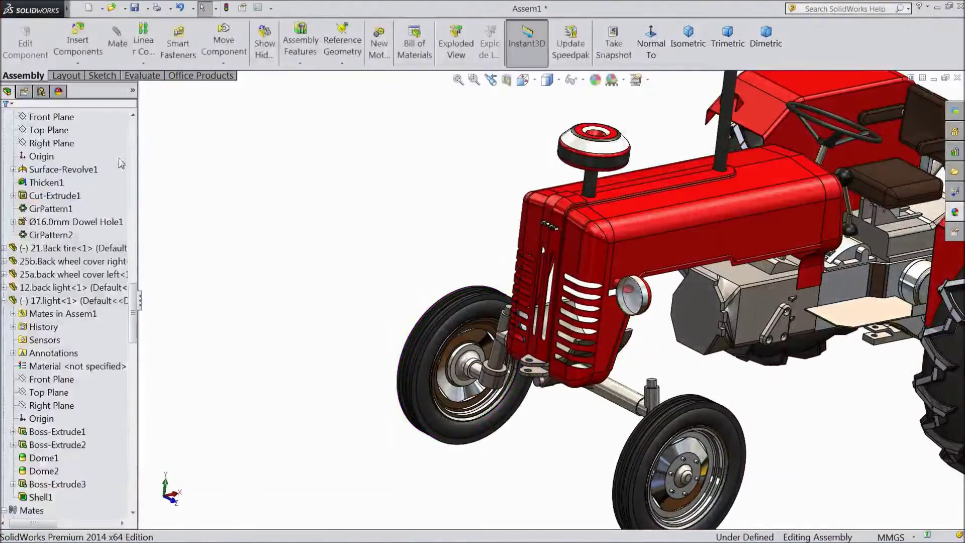
middle_click_drag(325, 186, 308, 206)
scroll(353, 234, "up", 4)
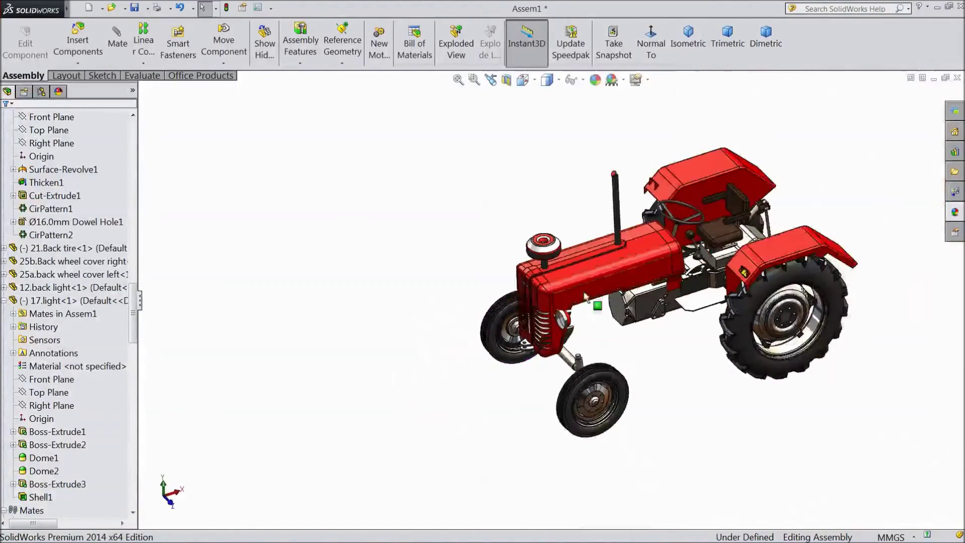
middle_click_drag(597, 326, 614, 335)
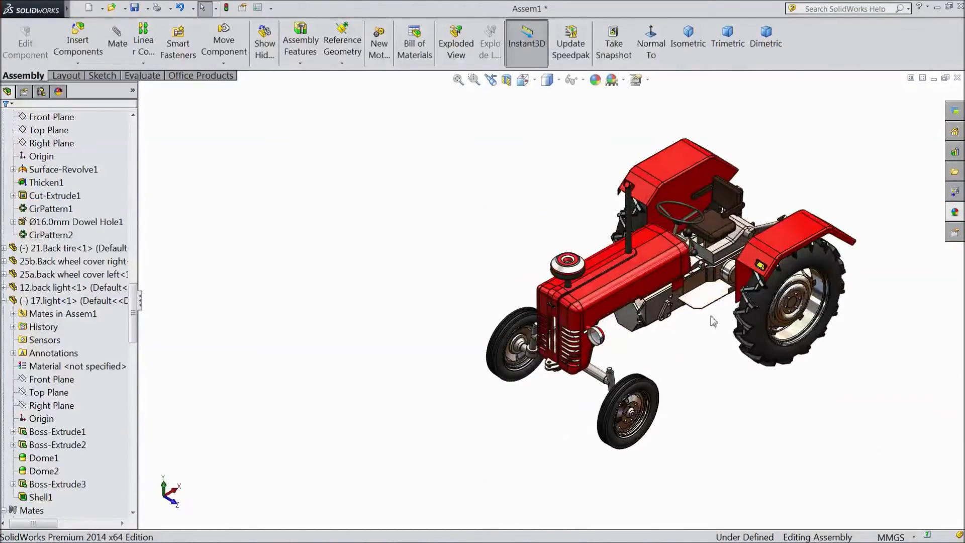
- Mirror the 17.light and 12.back light components about the assembly's Front Plane
scroll(738, 251, "down", 4)
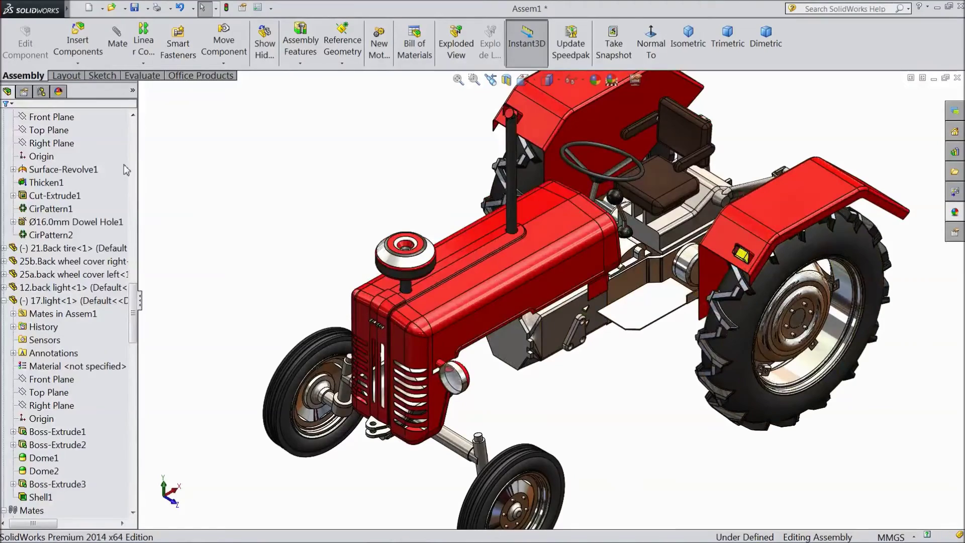
left_click_drag(133, 301, 133, 143)
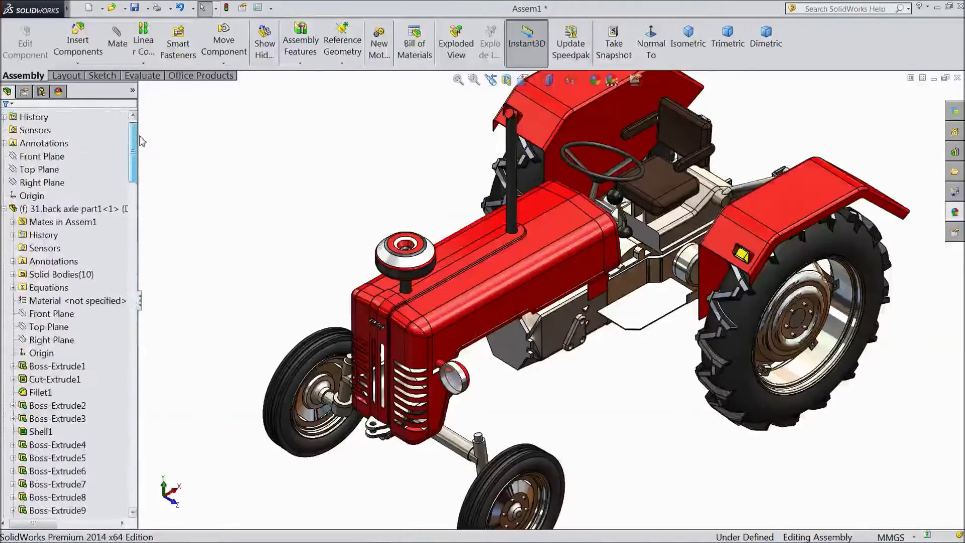
left_click(48, 160)
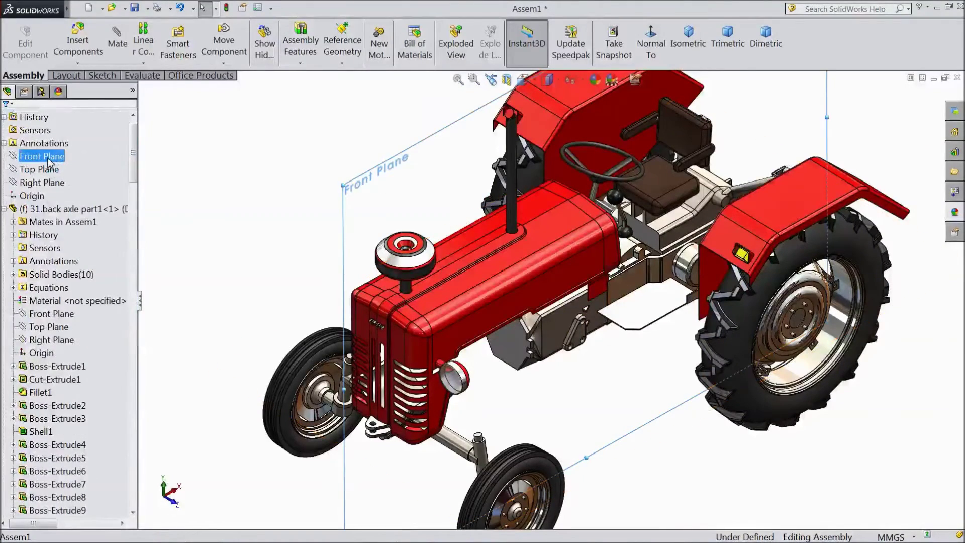
left_click(143, 63)
left_click(186, 151)
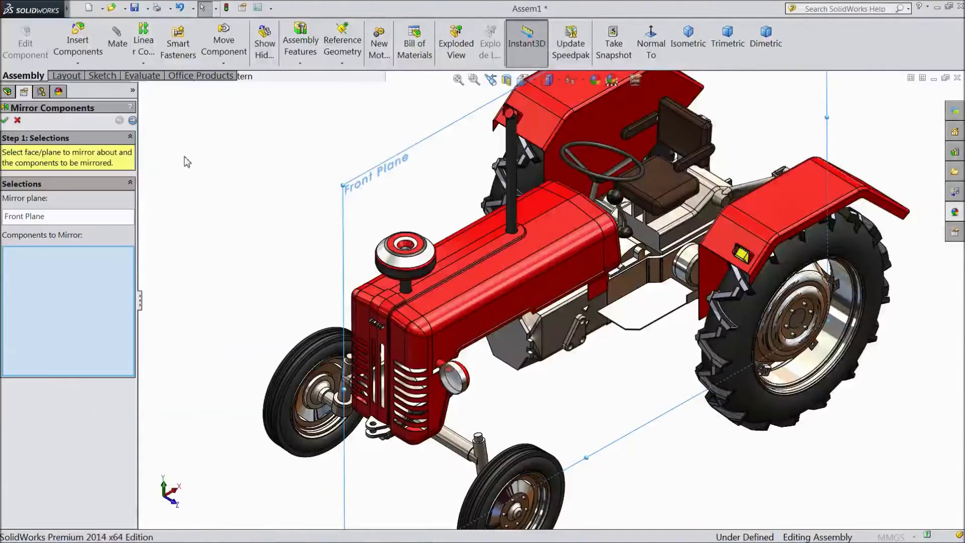
left_click(462, 381)
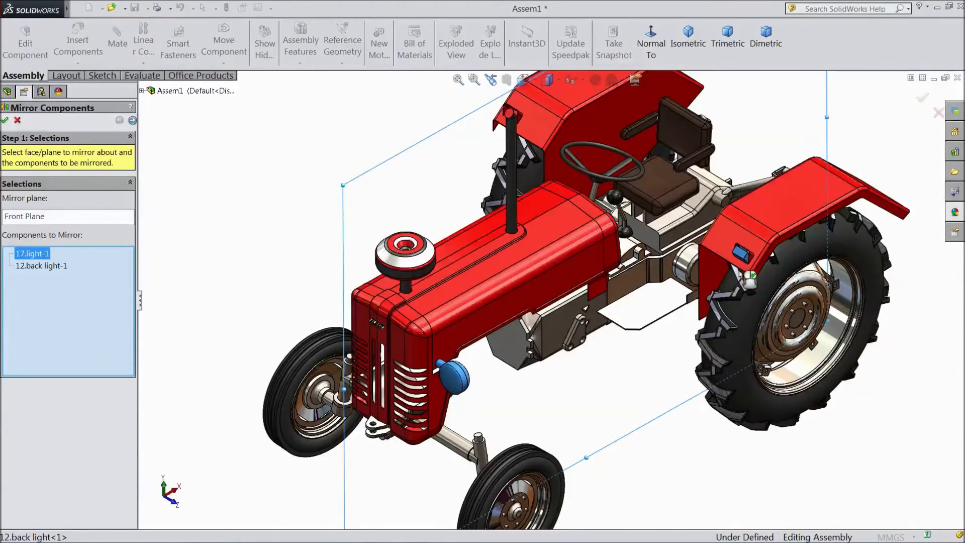
scroll(665, 365, "up", 3)
middle_click_drag(656, 370, 700, 366)
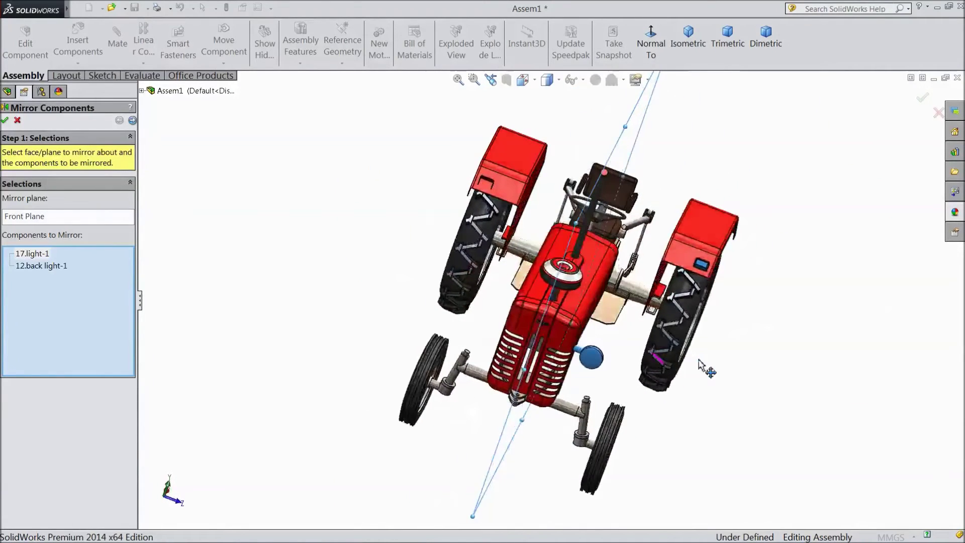
scroll(591, 307, "down", 3)
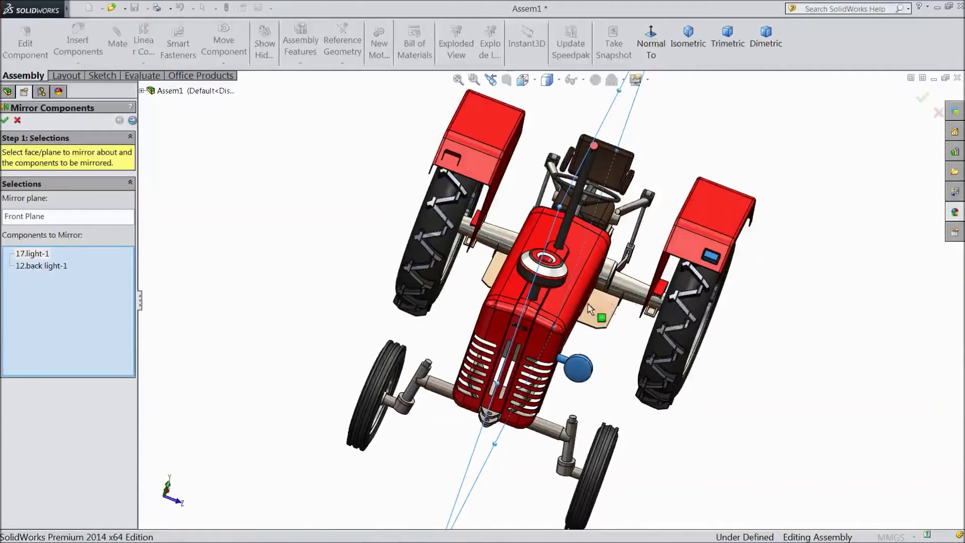
left_click(7, 121)
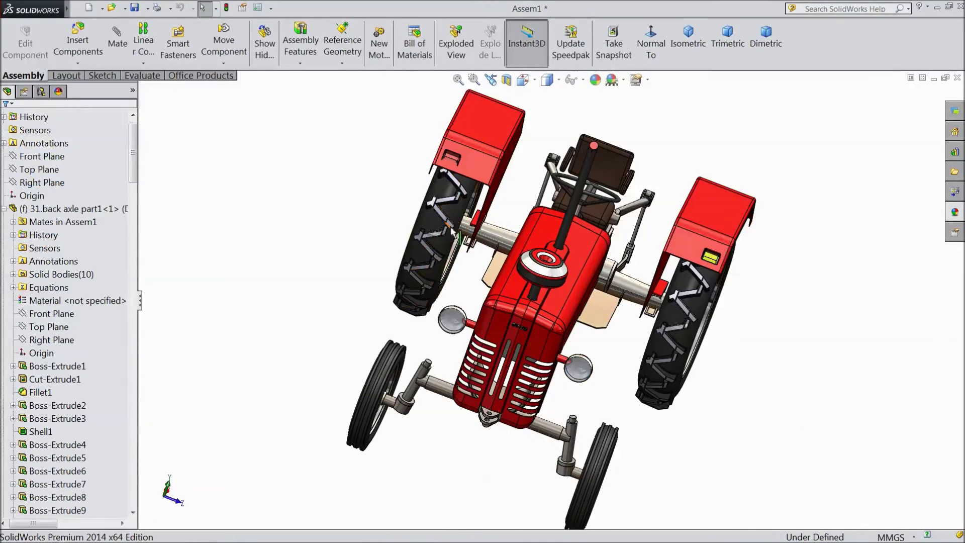
- Examine the light housing in the sloped front face of the opposite wheel cover for the mirrored back light
scroll(524, 210, "down", 2)
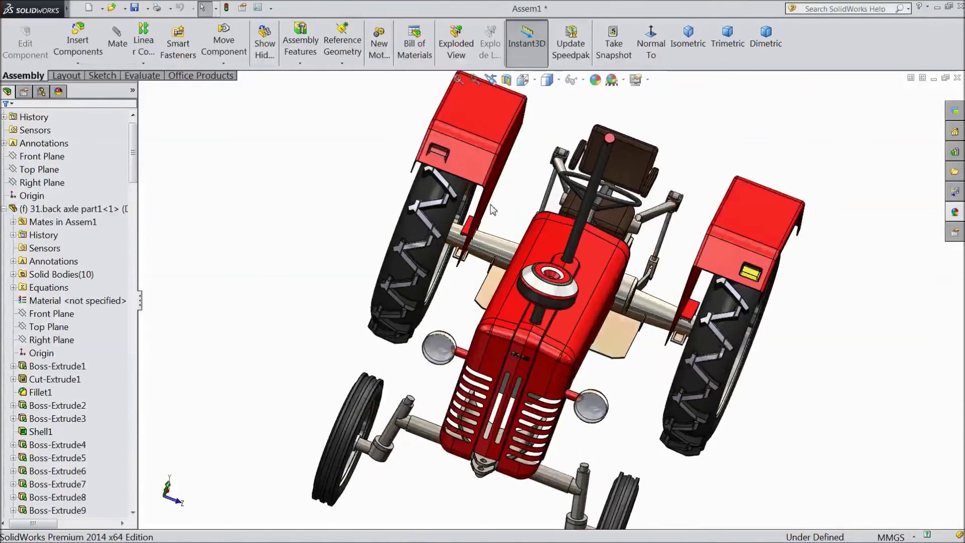
scroll(492, 210, "down", 6)
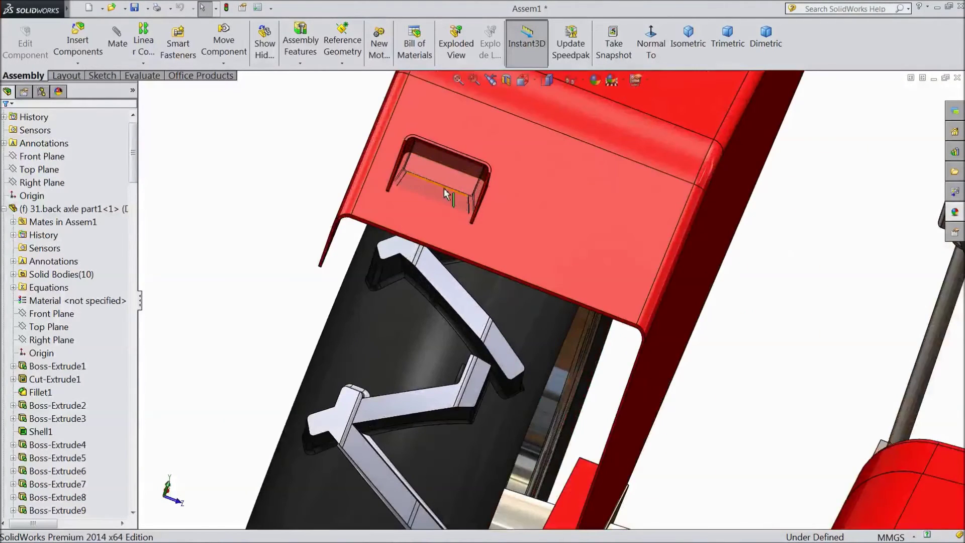
left_click_drag(441, 198, 360, 210)
scroll(359, 210, "up", 2)
middle_click_drag(360, 210, 397, 226)
scroll(513, 234, "down", 5)
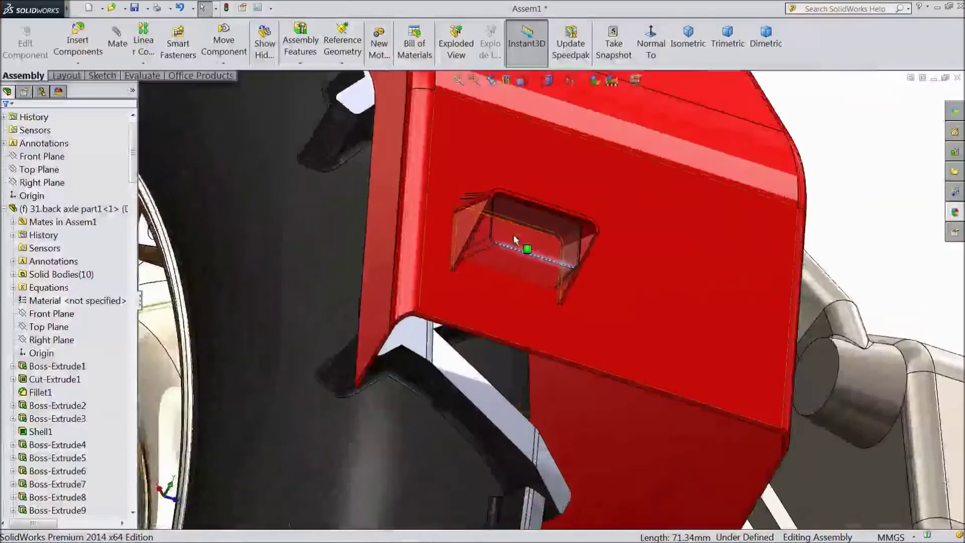
- Examine the light recess on the right back wheel cover, and review the complete tractor assembly from the front and side
scroll(513, 234, "down", 1)
left_click(516, 267)
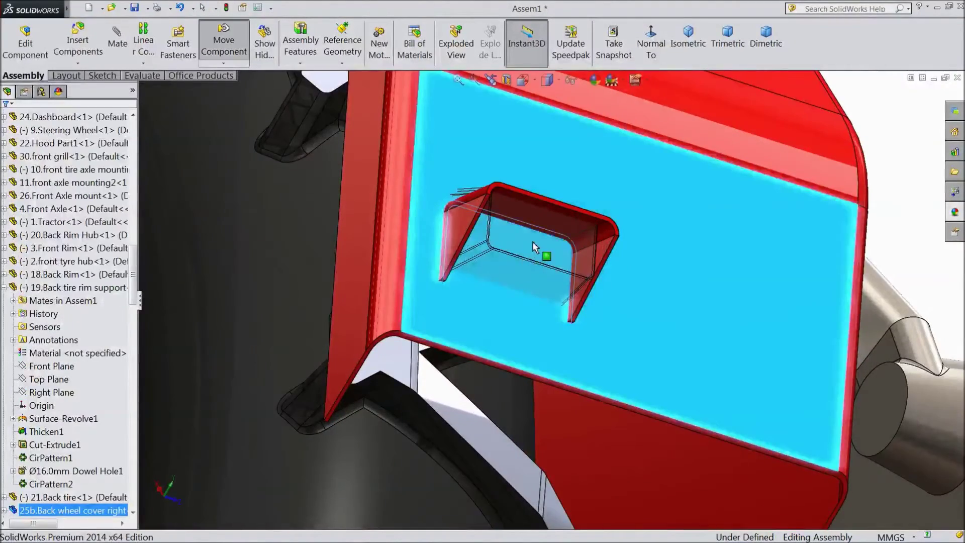
scroll(533, 246, "up", 8)
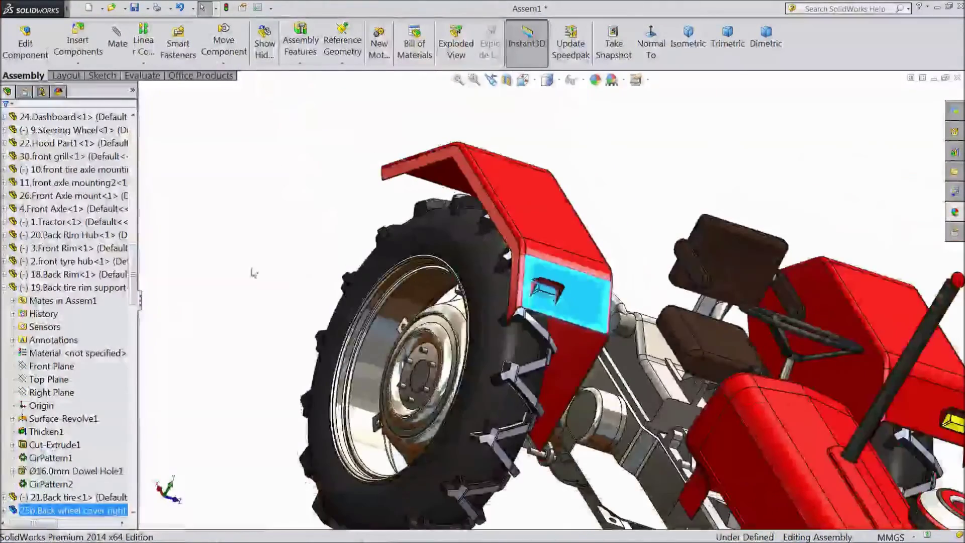
scroll(219, 249, "up", 2)
left_click(221, 251)
middle_click_drag(301, 285, 239, 224)
scroll(280, 256, "up", 3)
middle_click_drag(280, 256, 307, 277)
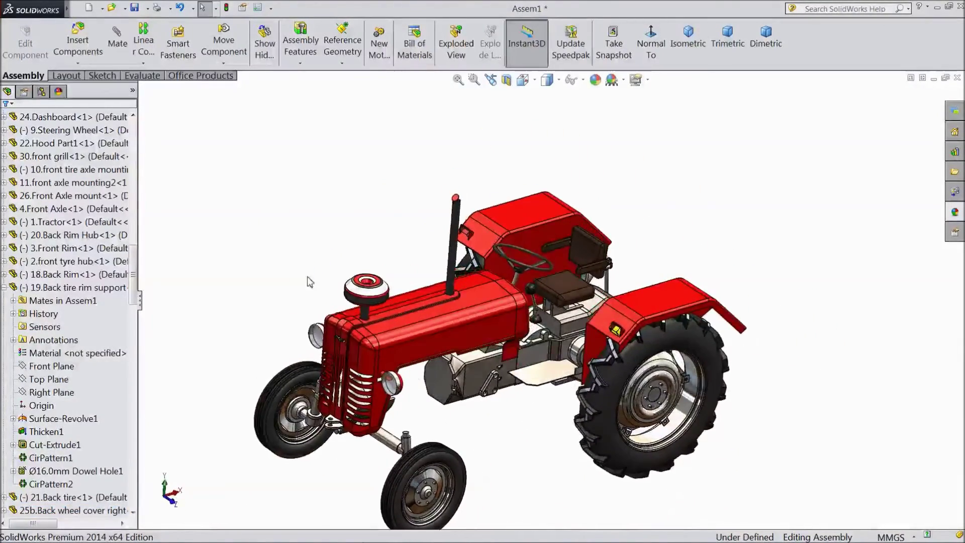
scroll(525, 393, "down", 1)
middle_click_drag(525, 407, 517, 388)
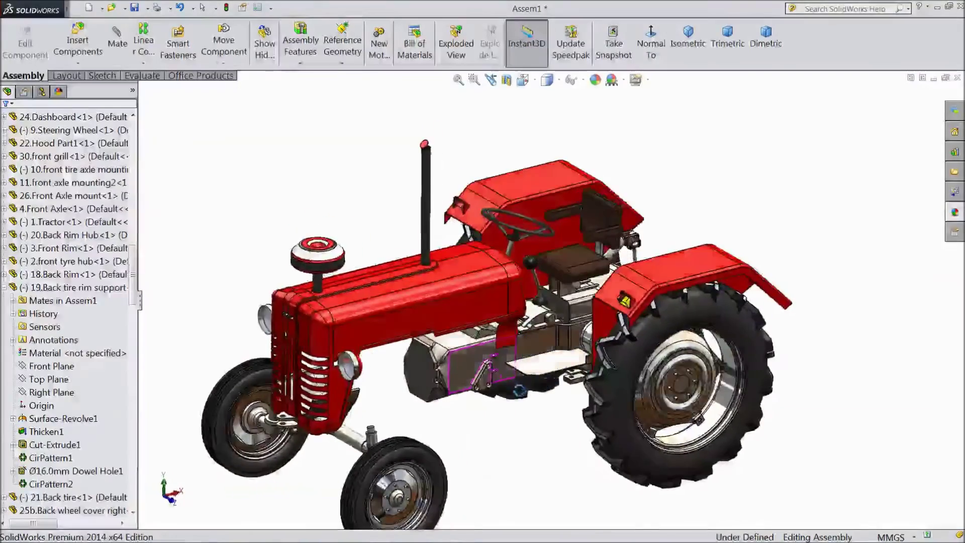
scroll(518, 391, "up", 2)
scroll(525, 405, "down", 3)
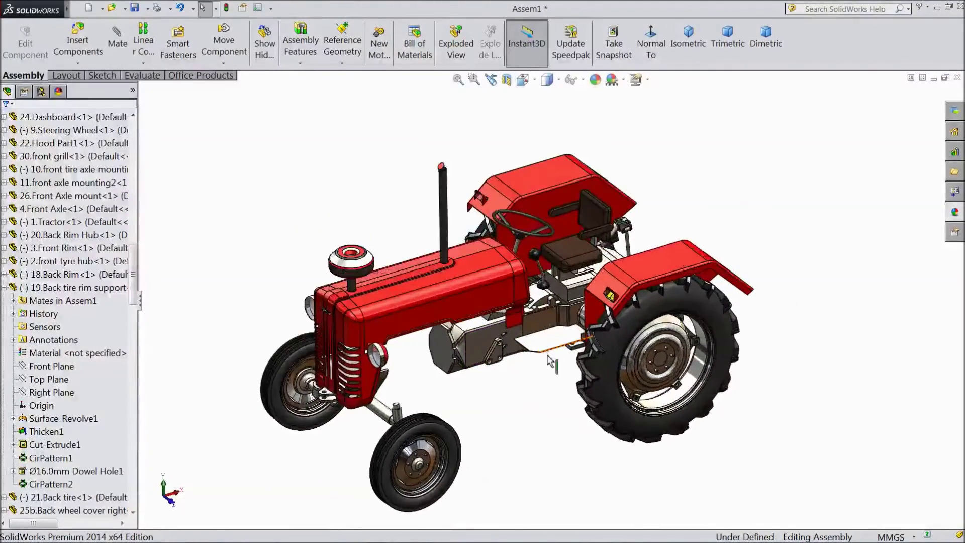
middle_click_drag(509, 392, 949, 310)
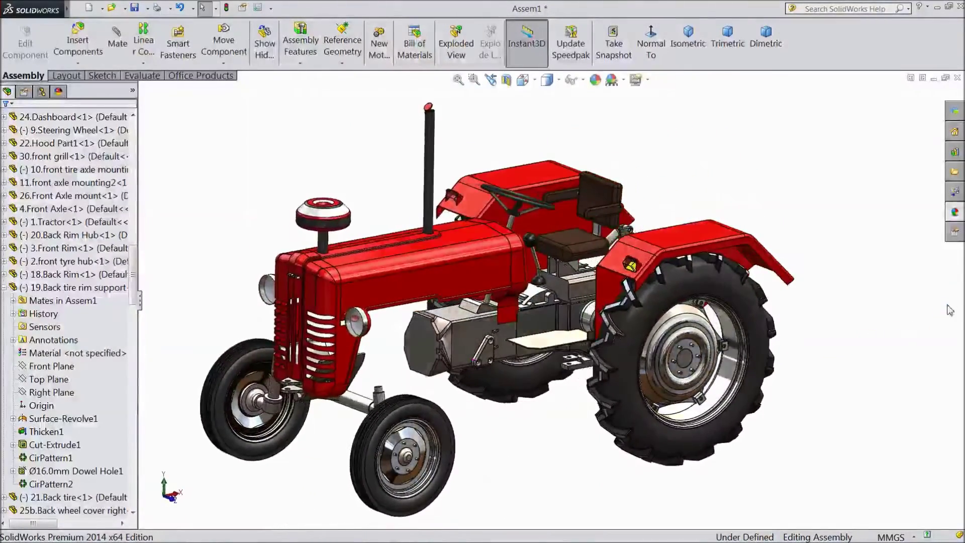
- Save the tractor assembly, rebuilding the document as part of the save
left_click(135, 8)
left_click(263, 259)
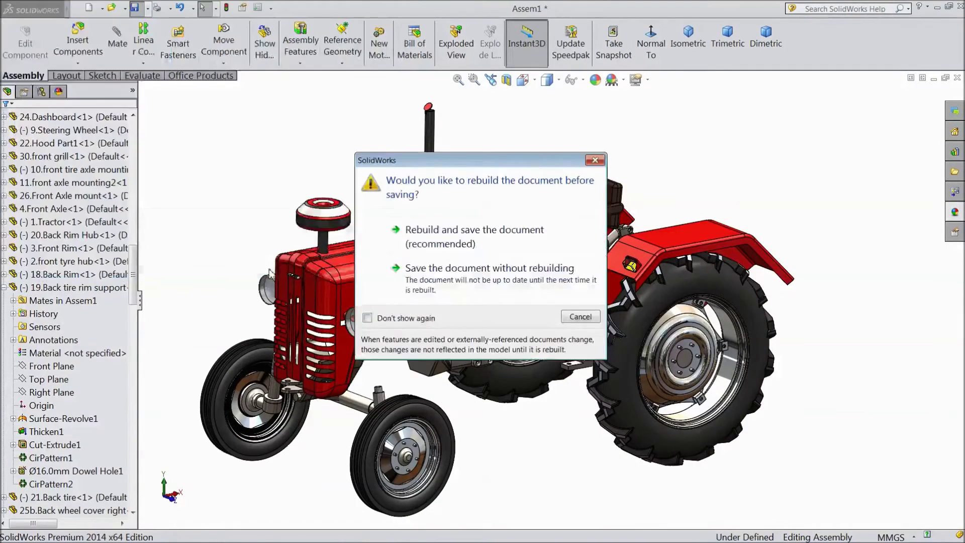
left_click(499, 238)
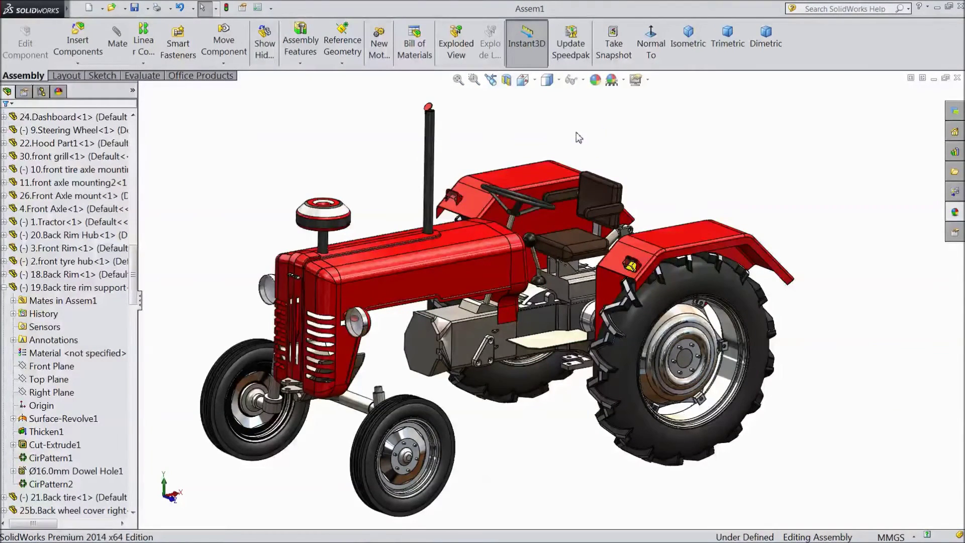
- Play the tractor assembly's Motion Study 1 animation from the start
middle_click_drag(572, 149, 571, 157)
scroll(561, 241, "up", 2)
scroll(499, 361, "down", 2)
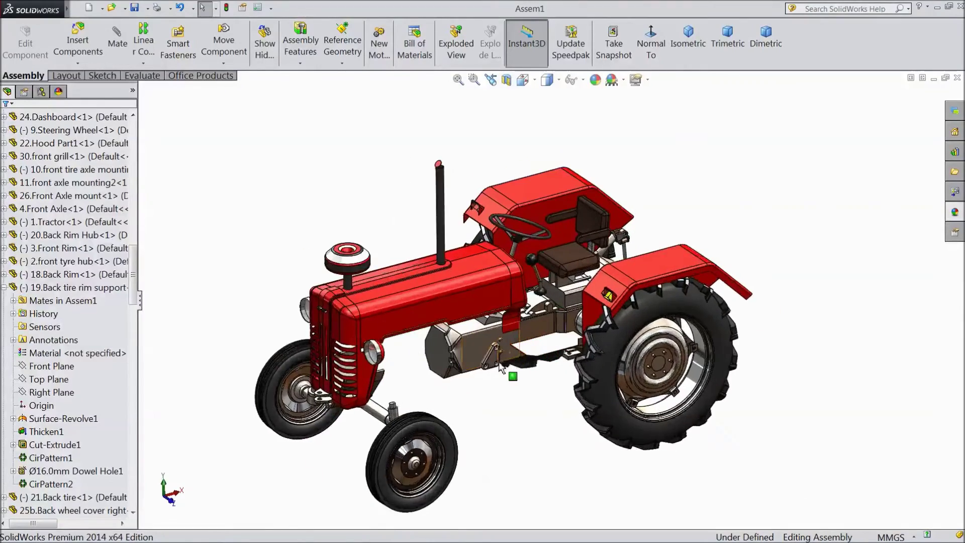
scroll(496, 360, "up", 1)
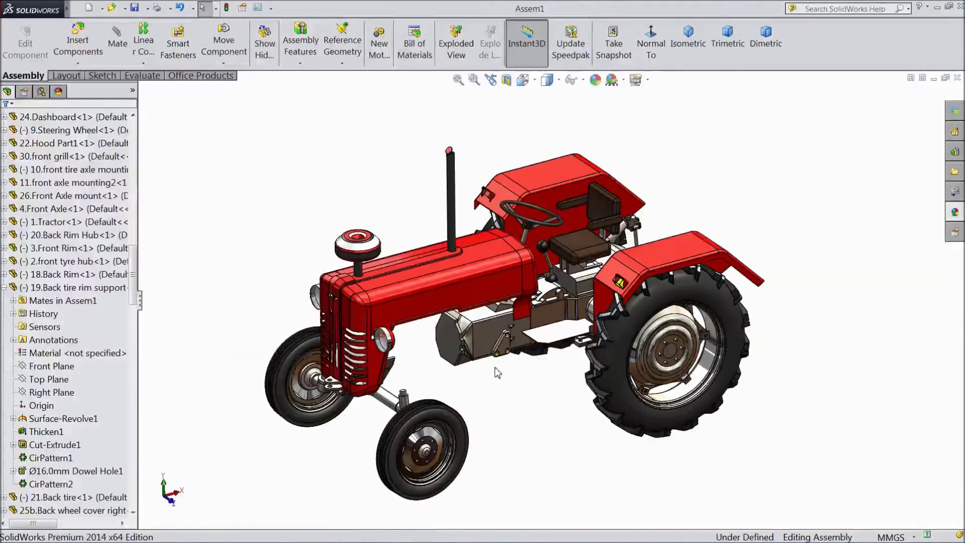
scroll(493, 370, "down", 1)
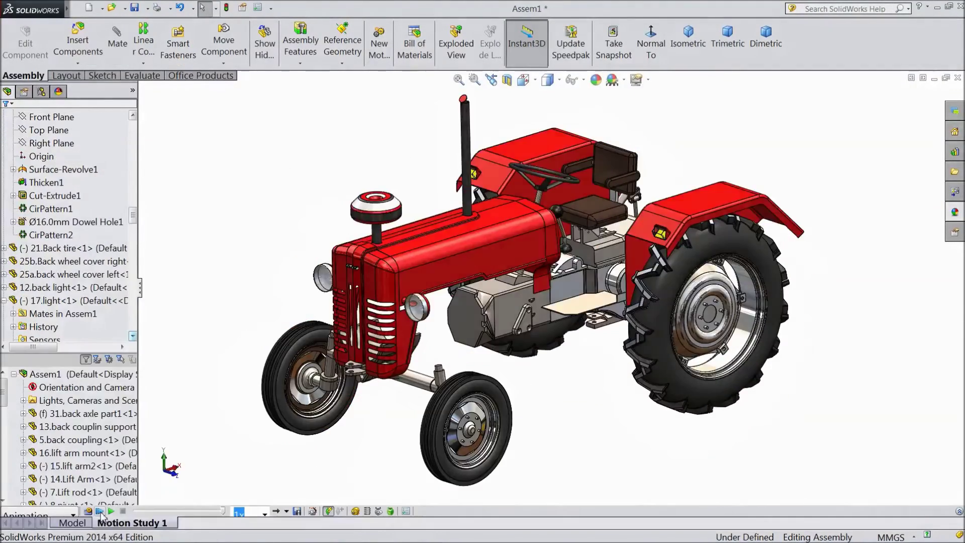
left_click(100, 511)
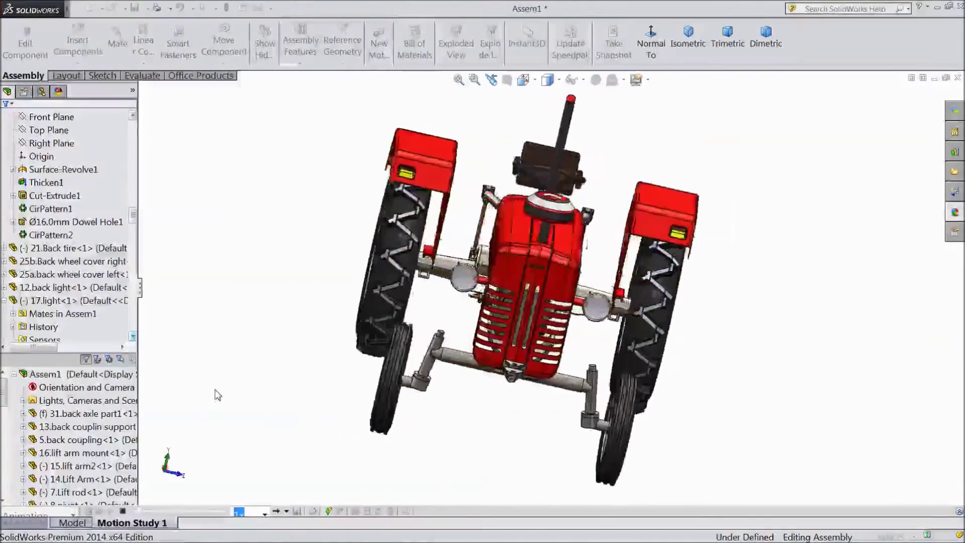